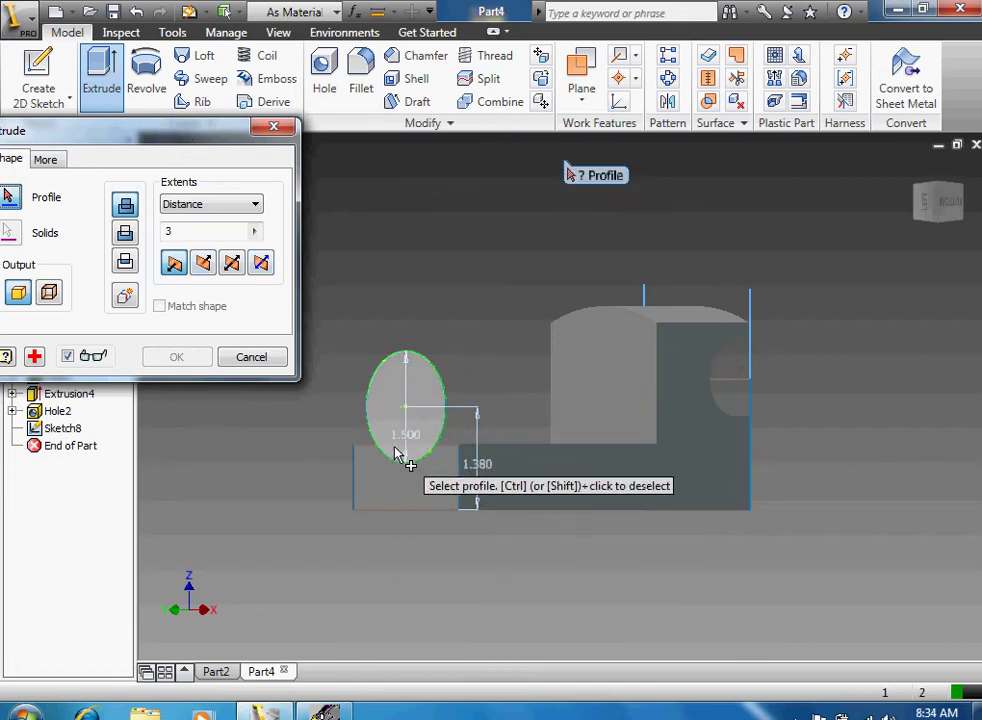
Step: Extrude the 1.500 circle 4 units, flipped toward the upright block, as a new cylinder body
{"action": "left_click", "coordinate": [445, 428]}
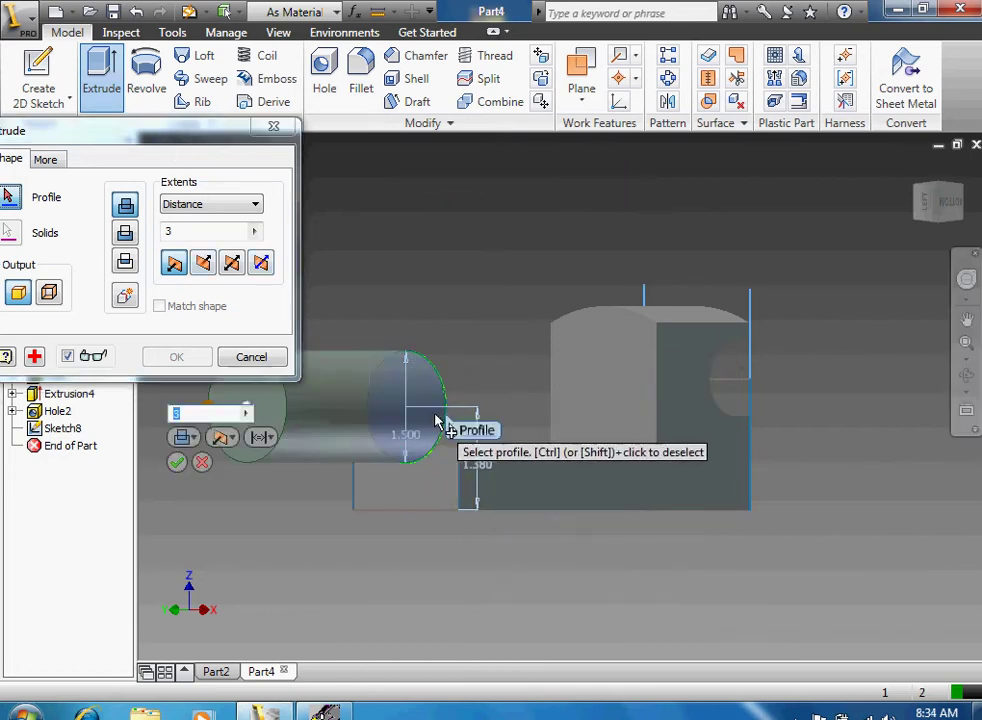
{"action": "left_click", "coordinate": [205, 265]}
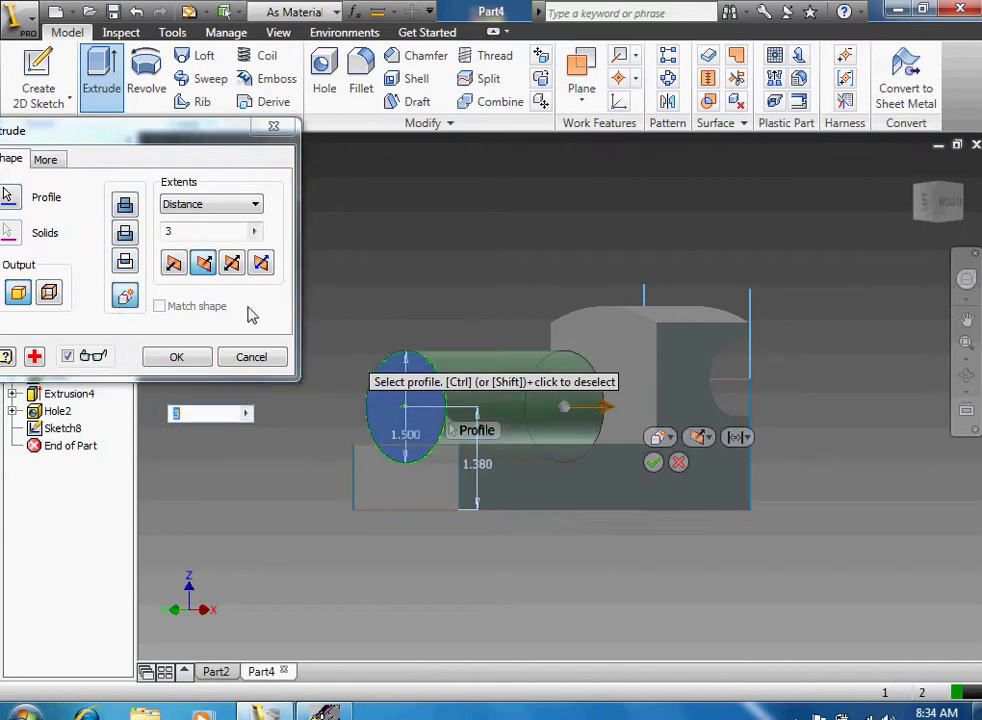
{"action": "left_click", "coordinate": [966, 375]}
{"action": "left_click_drag", "start_coordinate": [560, 400], "coordinate": [610, 400]}
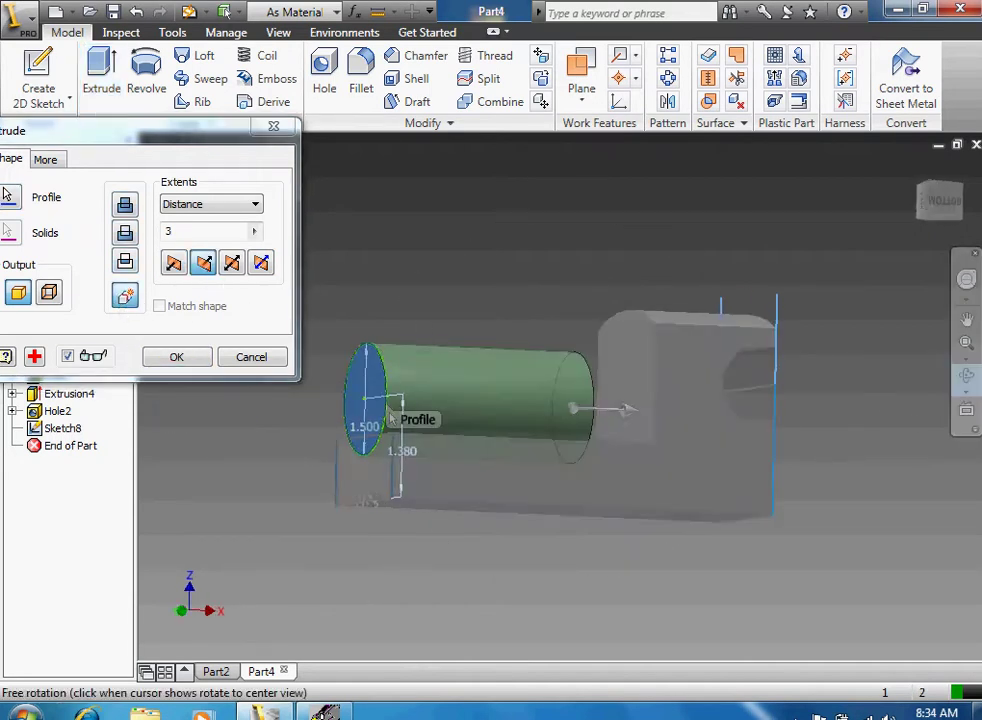
{"action": "left_click_drag", "start_coordinate": [392, 419], "coordinate": [265, 522]}
{"action": "key", "text": "Escape"}
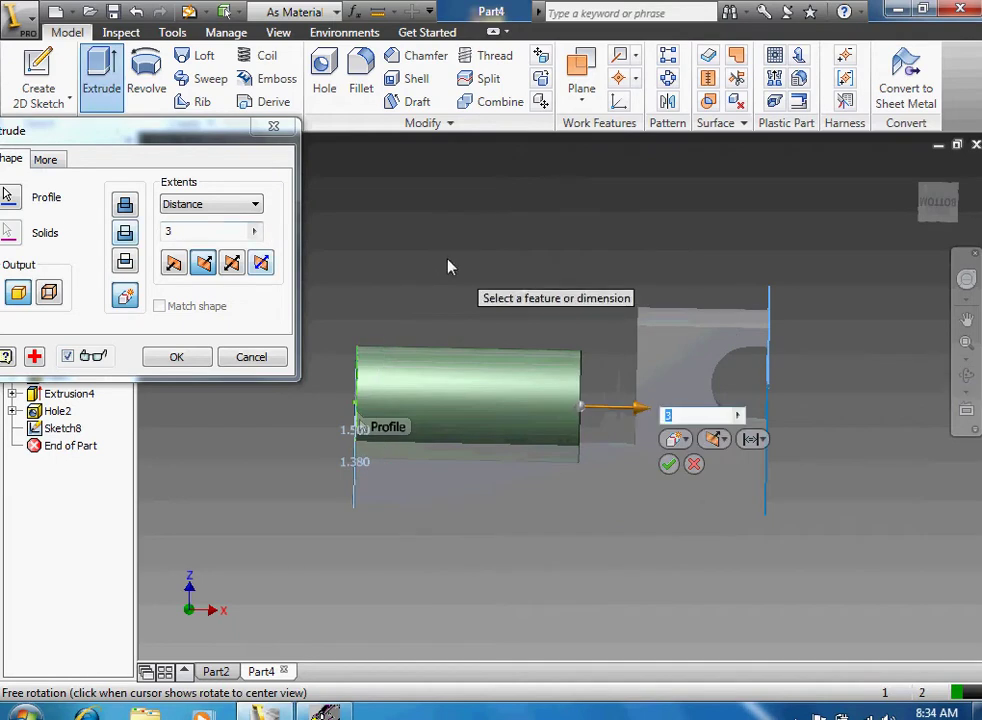
{"action": "double_click", "coordinate": [186, 231]}
{"action": "type", "text": "4"}
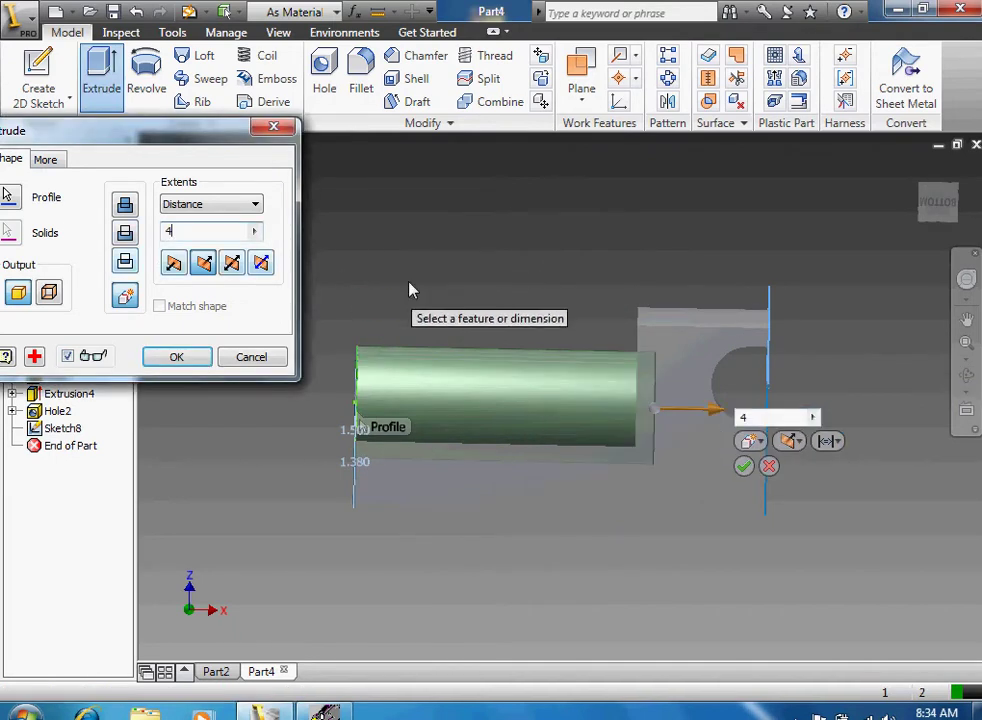
{"action": "left_click", "coordinate": [185, 358]}
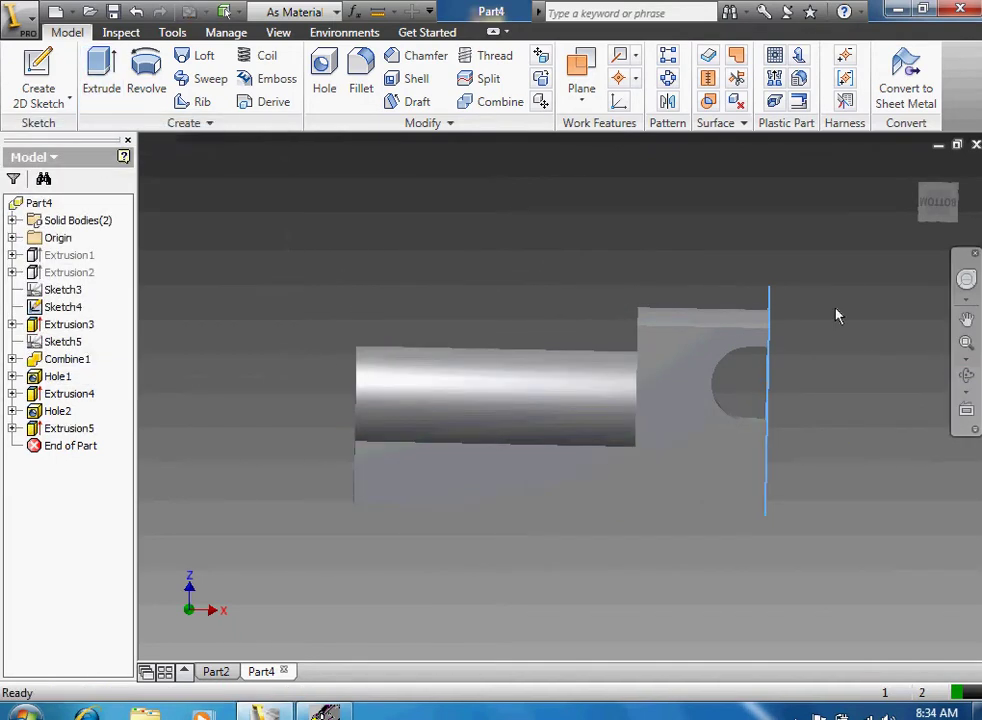
Step: Combine the cylinder (base) with the block (toolbody) from an angled three-quarter view
{"action": "left_click", "coordinate": [966, 378]}
{"action": "left_click_drag", "start_coordinate": [504, 401], "coordinate": [440, 410]}
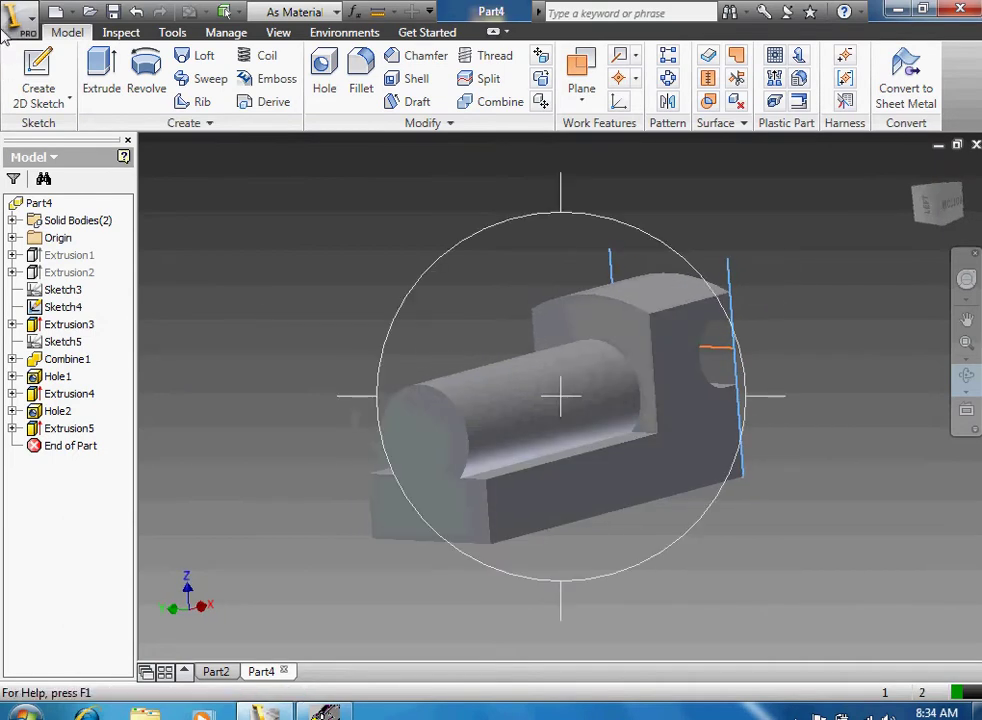
{"action": "key", "text": "Escape"}
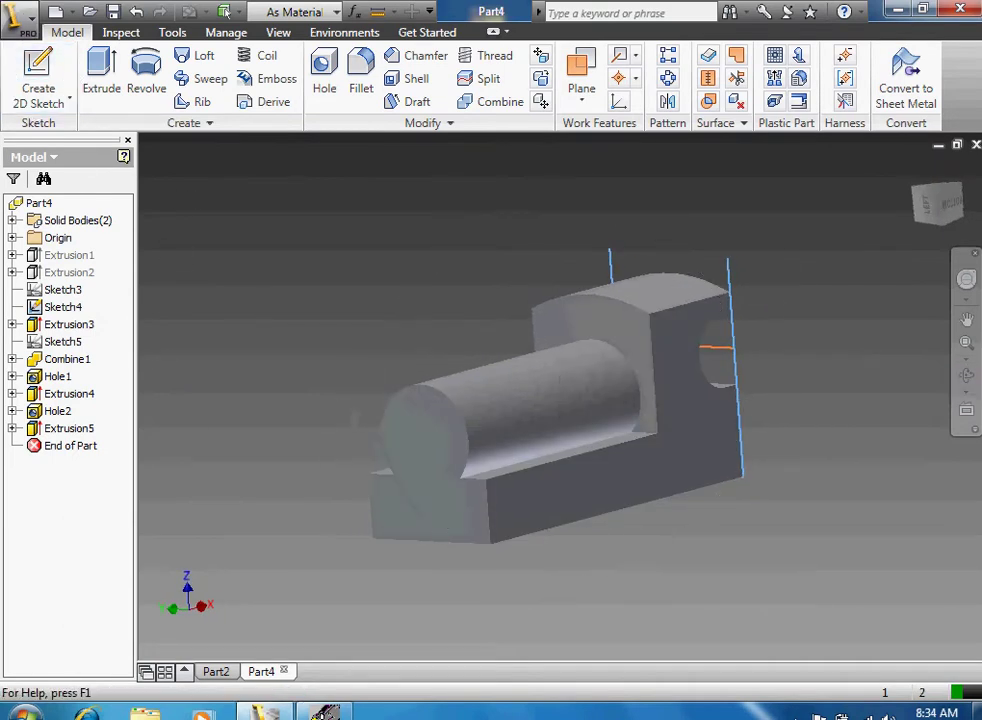
{"action": "right_click", "coordinate": [237, 220]}
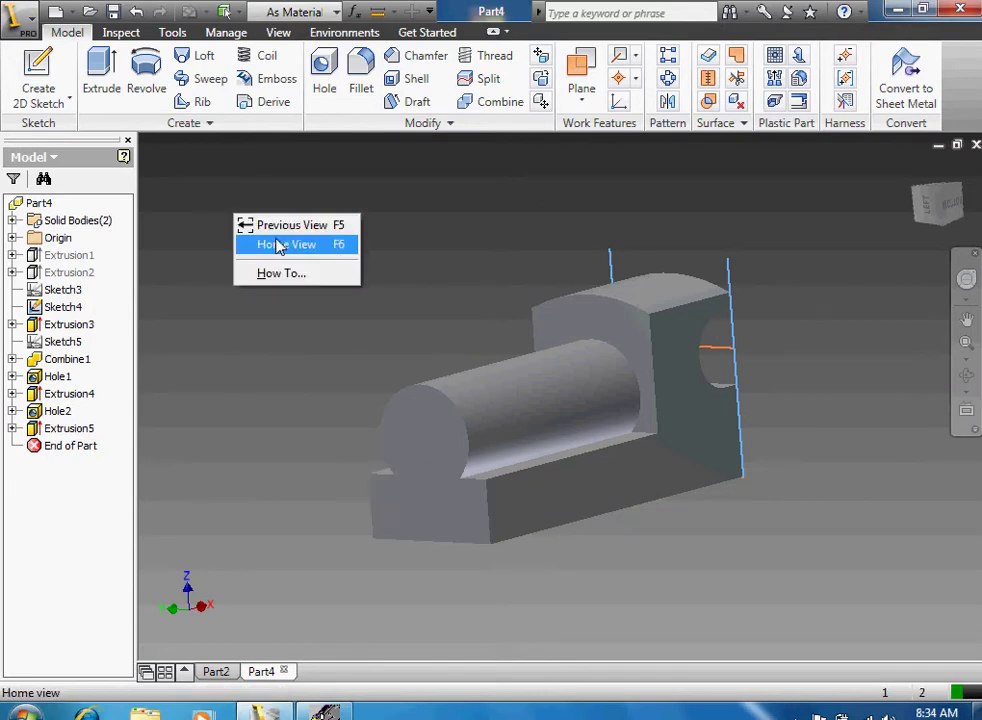
{"action": "left_click", "coordinate": [480, 105]}
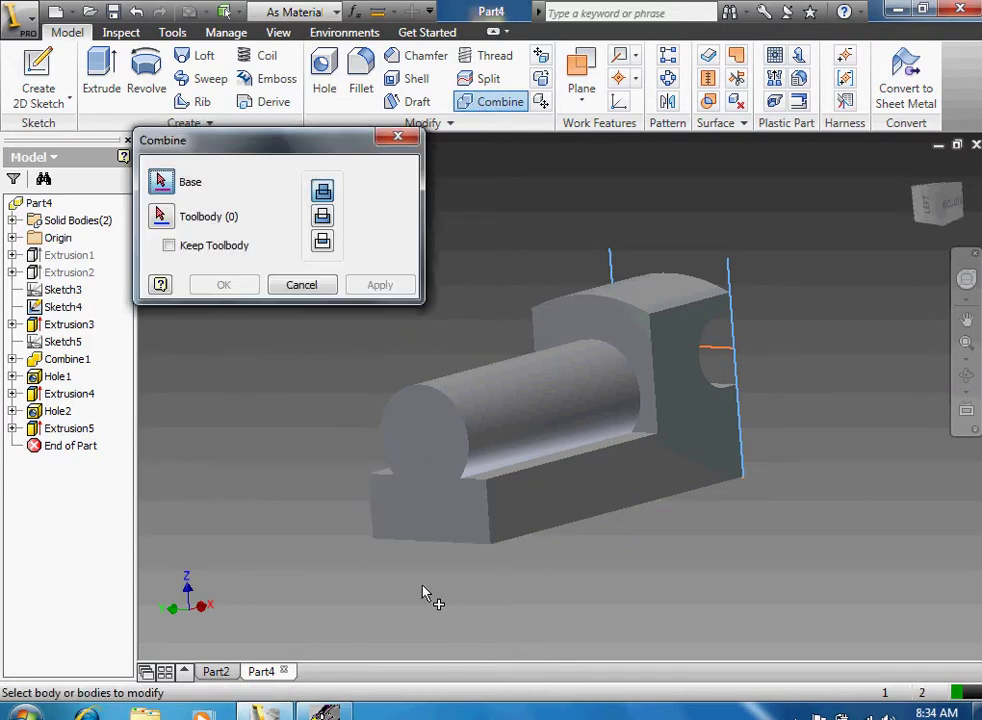
{"action": "left_click", "coordinate": [446, 445]}
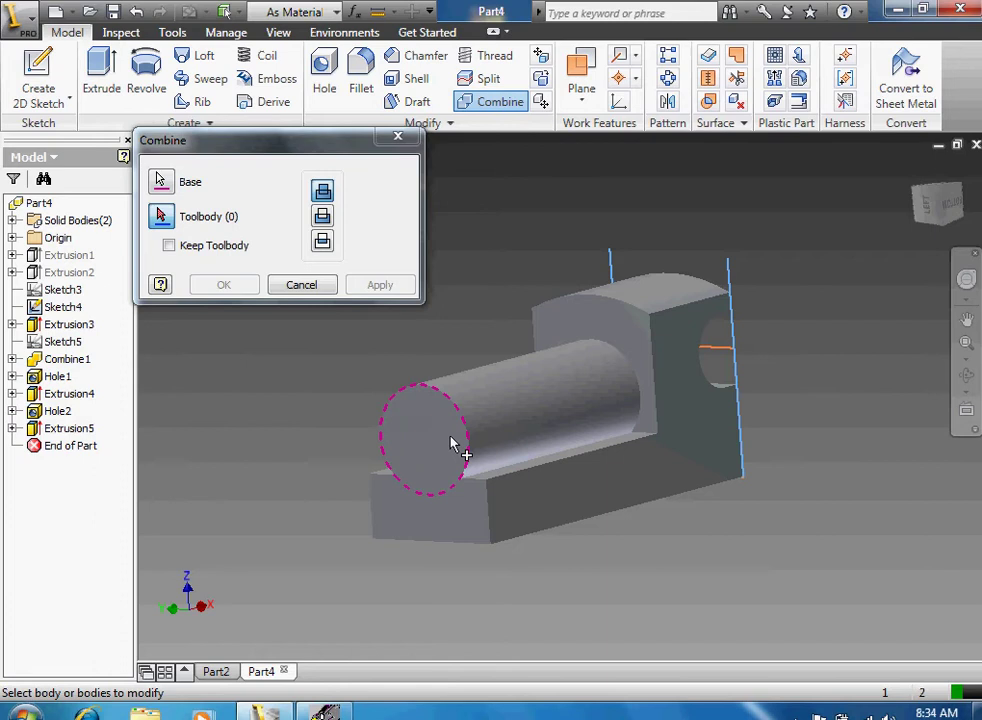
{"action": "left_click", "coordinate": [470, 465]}
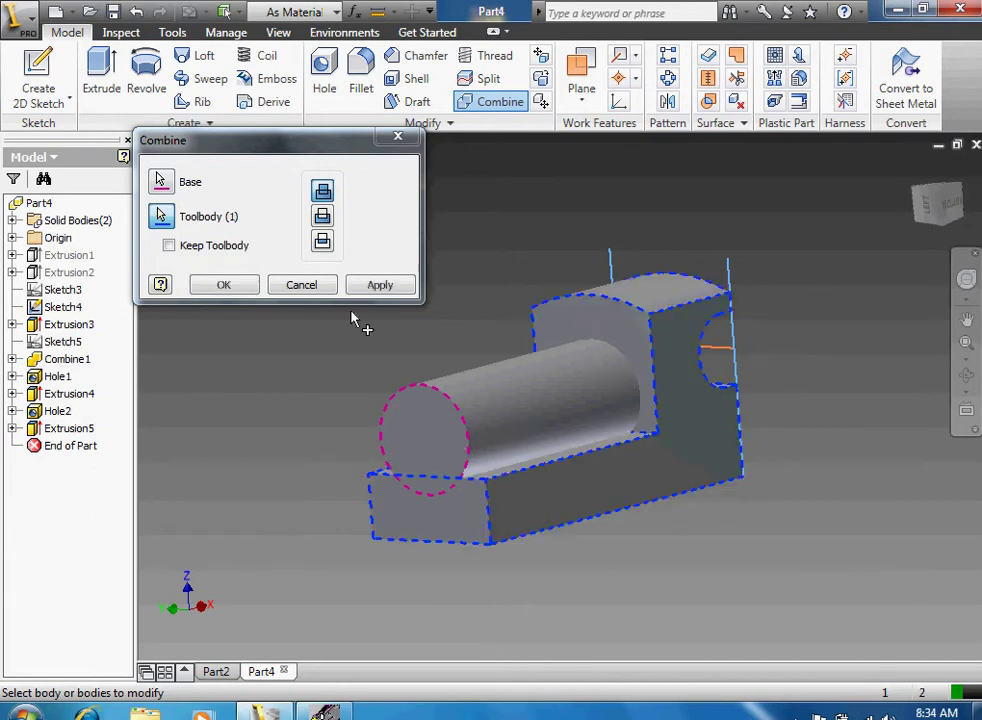
{"action": "left_click", "coordinate": [250, 284]}
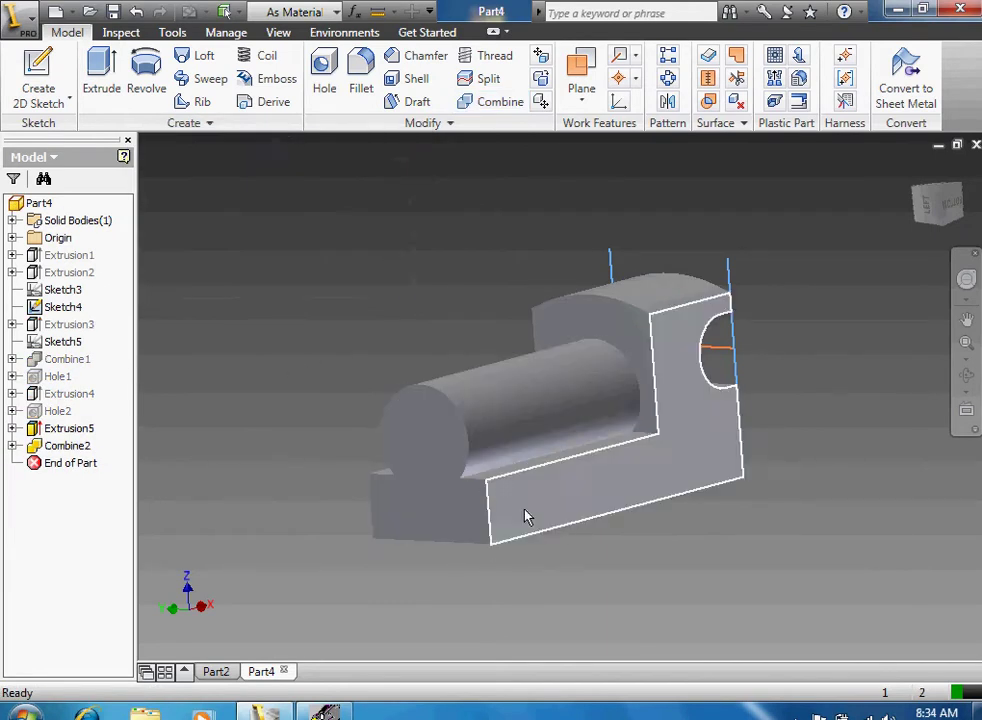
Step: Create a sketch on the part's front end face, viewed head-on and centred
{"action": "left_click", "coordinate": [40, 88]}
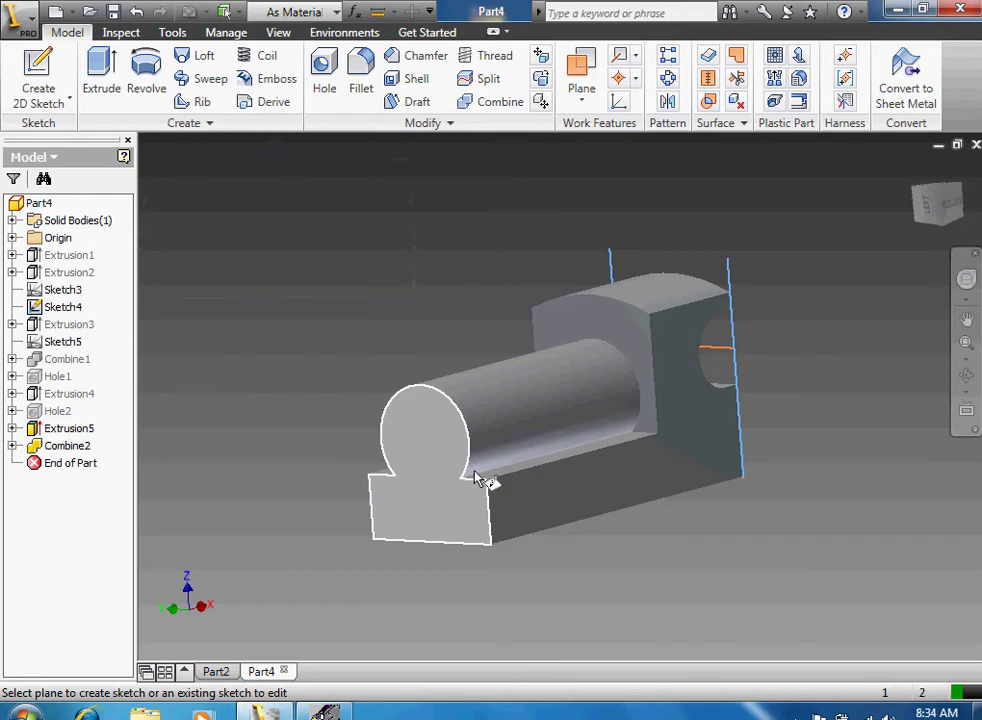
{"action": "left_click", "coordinate": [416, 472]}
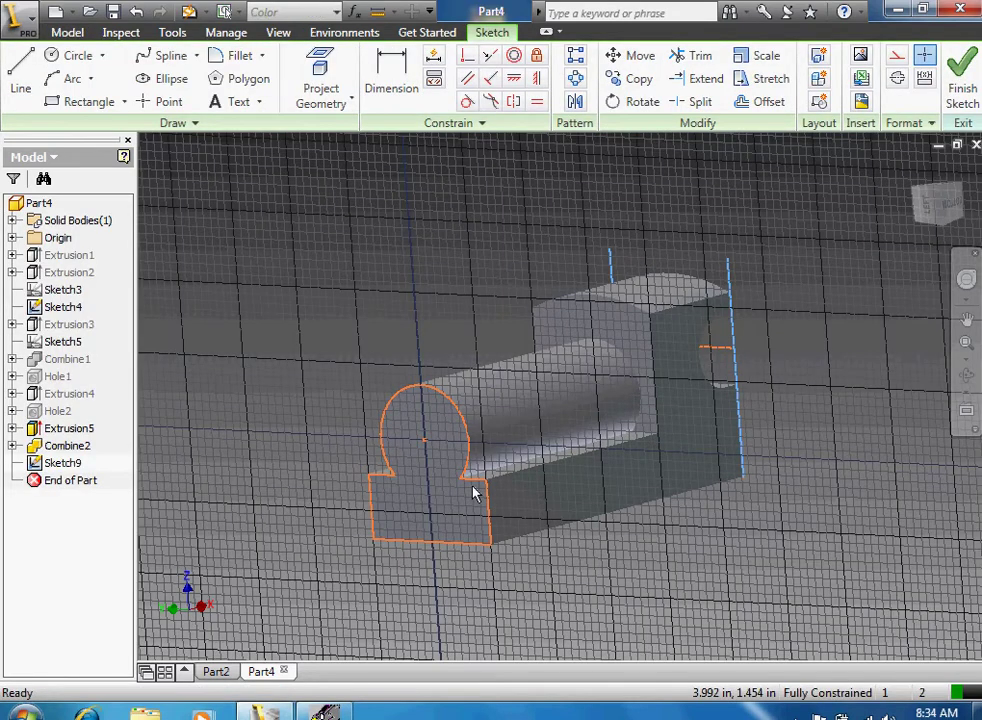
{"action": "left_click", "coordinate": [930, 203]}
{"action": "scroll", "coordinate": [848, 310], "scroll_direction": "down", "scroll_amount": 3}
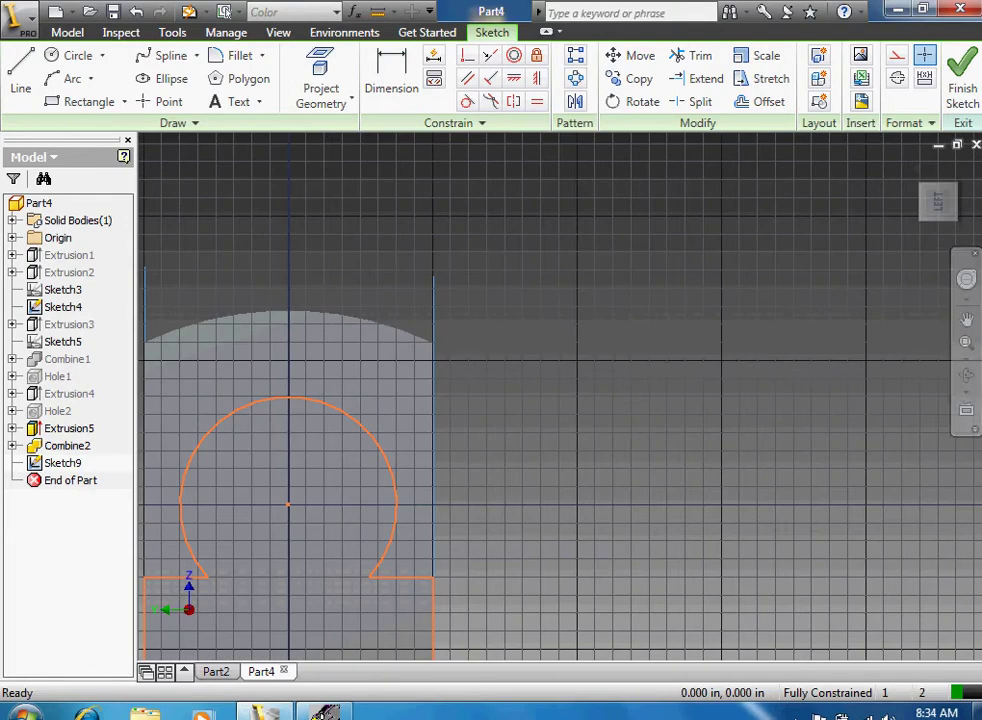
{"action": "left_click", "coordinate": [966, 319]}
{"action": "mouse_move", "coordinate": [450, 500]}
{"action": "left_mouse_down"}
{"action": "mouse_move", "coordinate": [611, 286]}
{"action": "mouse_move", "coordinate": [666, 313]}
{"action": "left_mouse_up"}
{"action": "scroll", "coordinate": [622, 184], "scroll_direction": "down", "scroll_amount": 2}
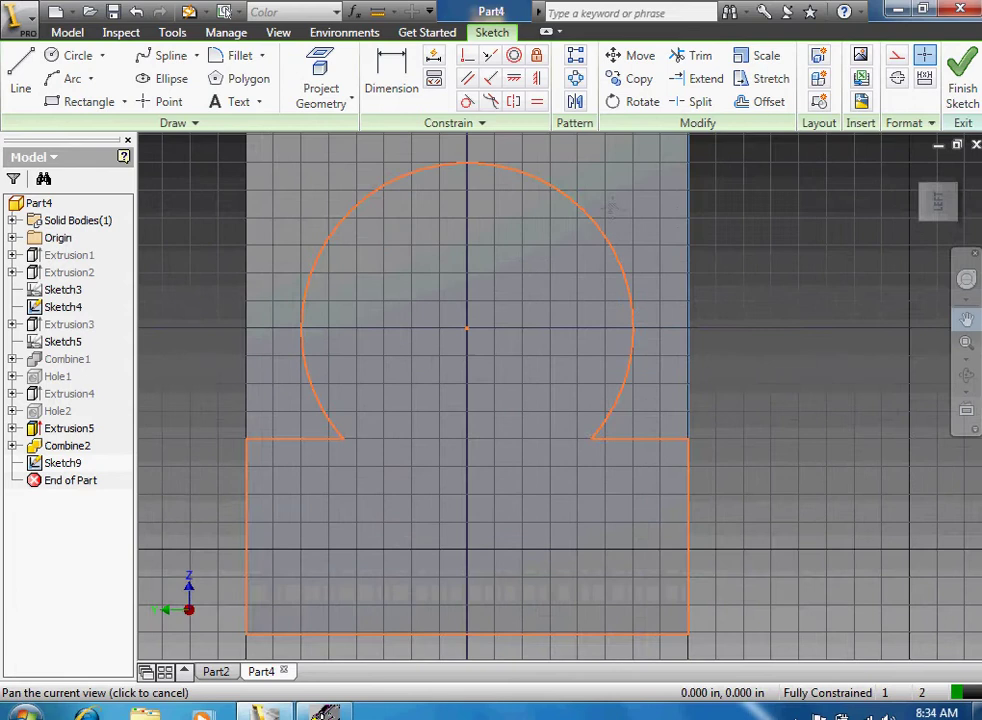
{"action": "key", "text": "Escape"}
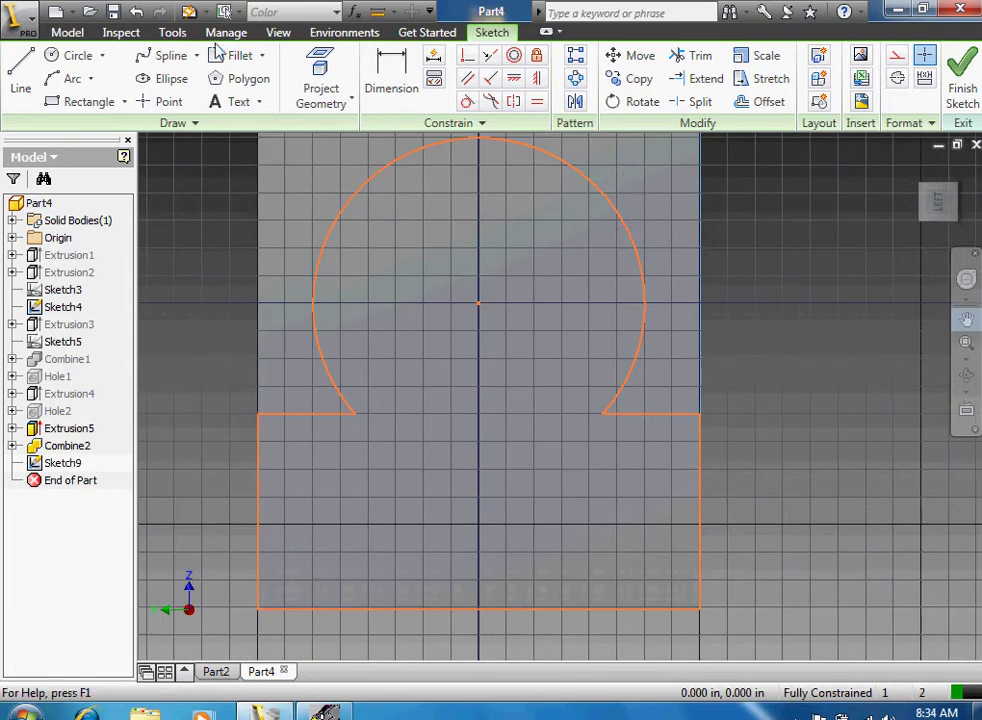
{"action": "left_click", "coordinate": [168, 103]}
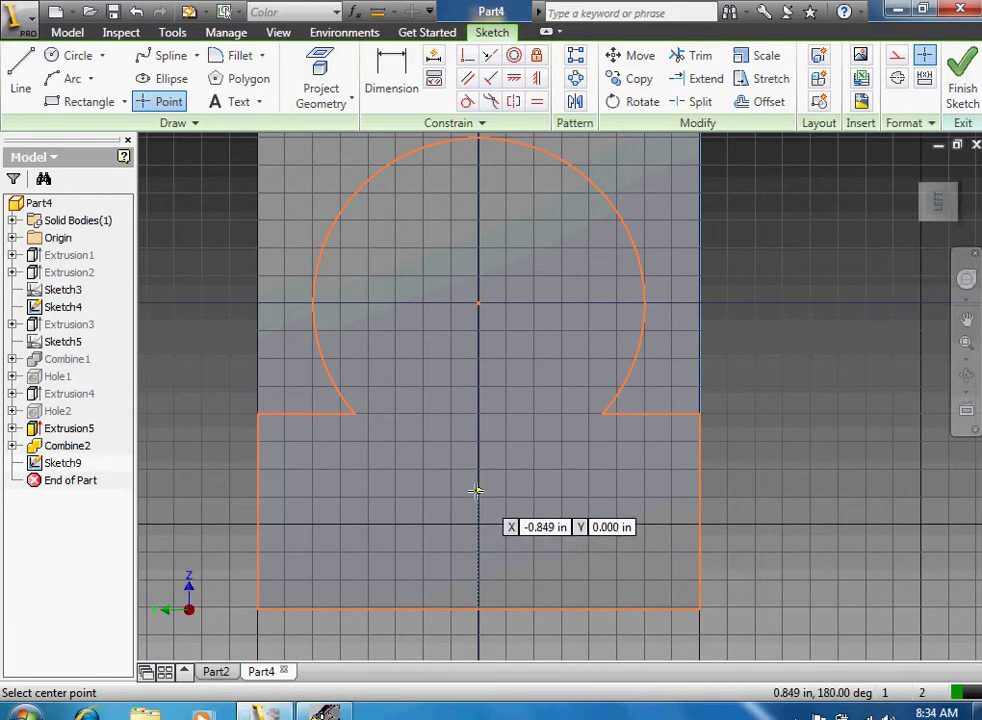
Step: Dimension the centre hole point 0.625 in above the bottom edge
{"action": "right_click", "coordinate": [544, 491]}
{"action": "left_click", "coordinate": [575, 446]}
{"action": "key", "text": "d"}
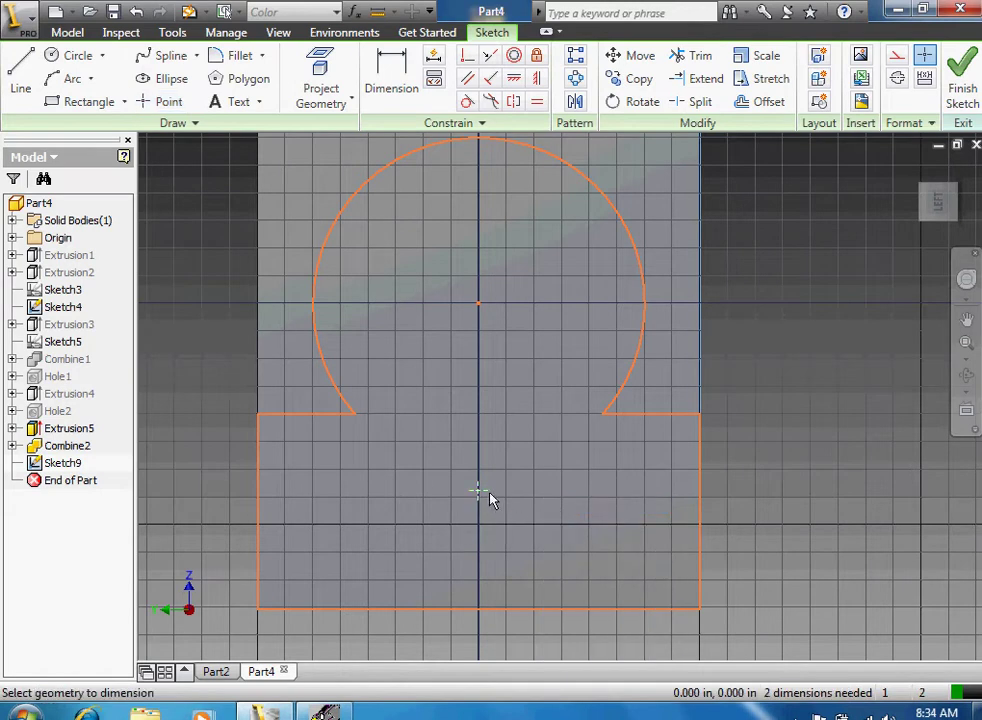
{"action": "left_click", "coordinate": [477, 491]}
{"action": "left_click", "coordinate": [522, 609]}
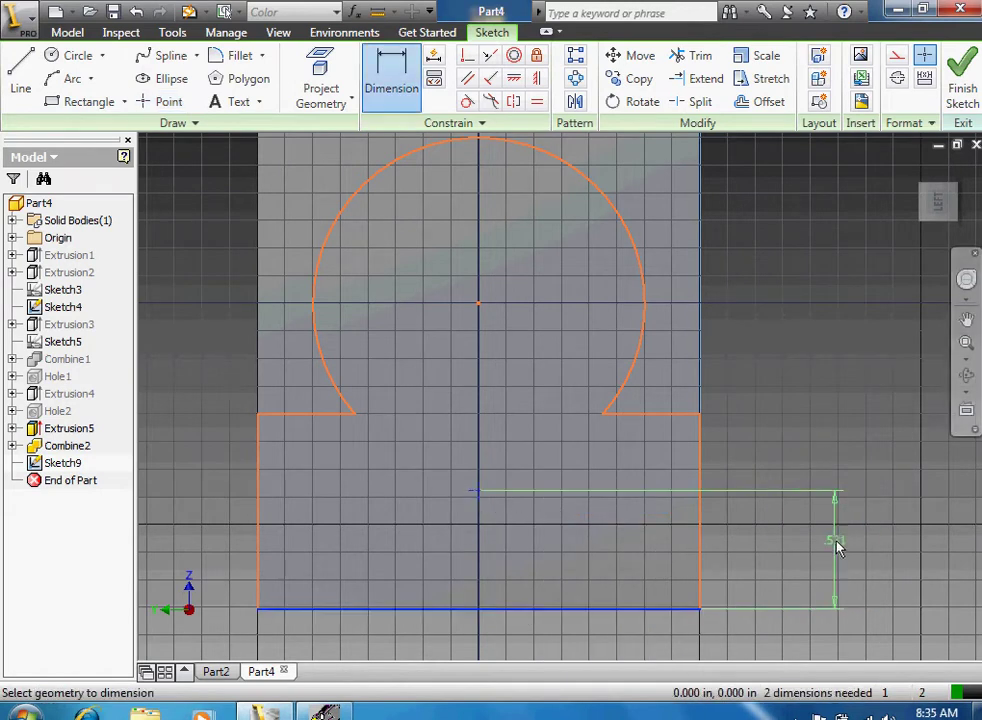
{"action": "left_click", "coordinate": [855, 545]}
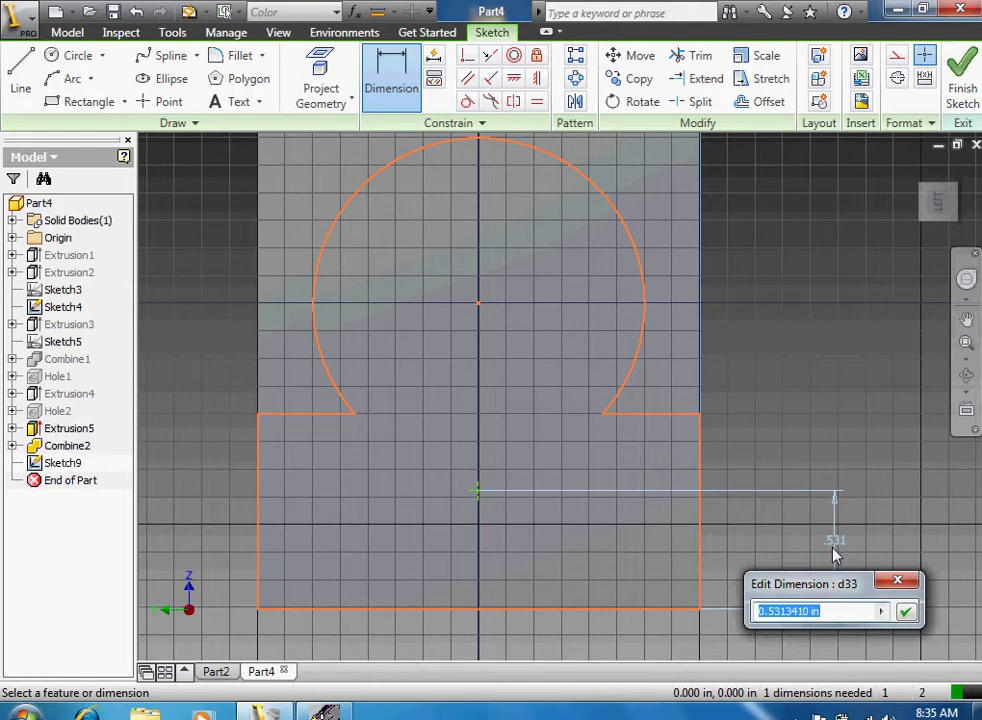
{"action": "type", "text": "0.625"}
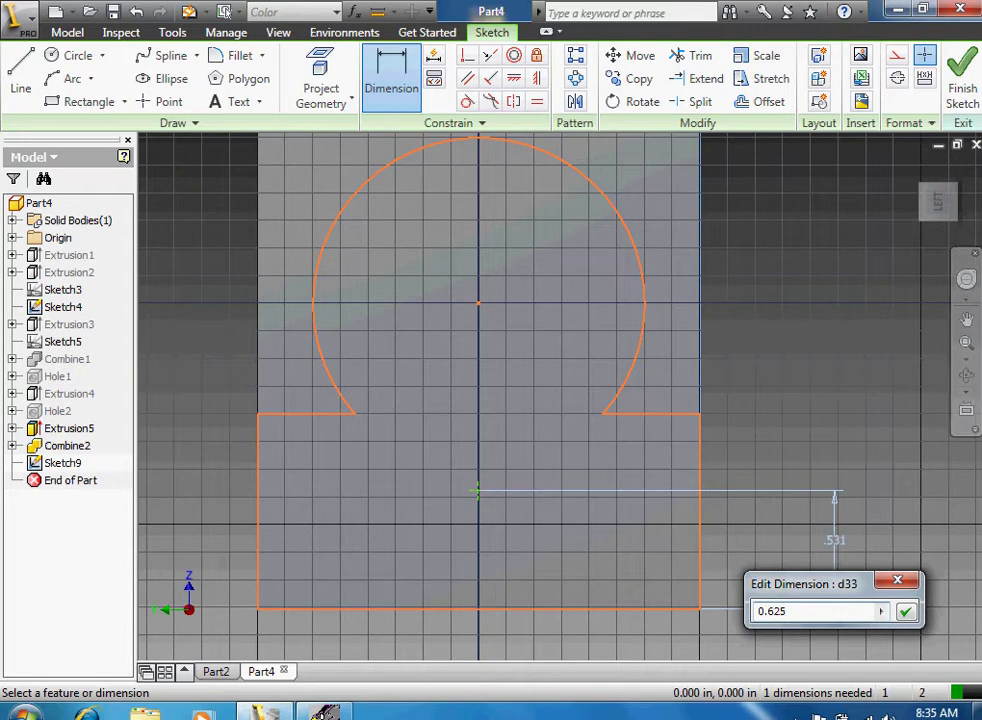
{"action": "left_click", "coordinate": [906, 610]}
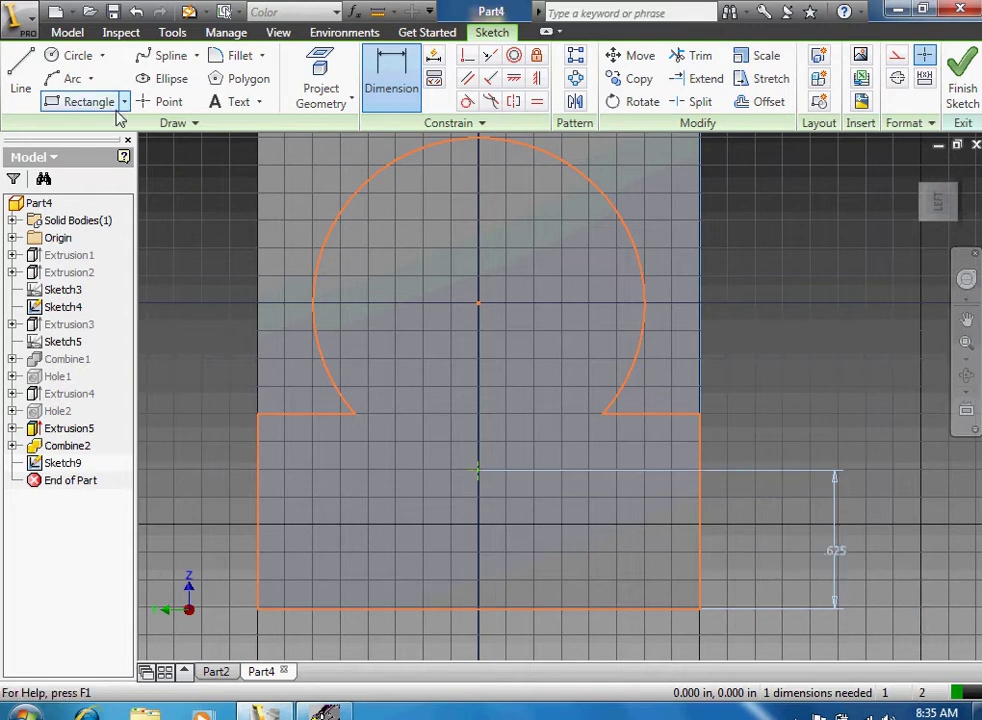
Step: Add two more hole points near the lower left and lower right corners
{"action": "left_click", "coordinate": [165, 104]}
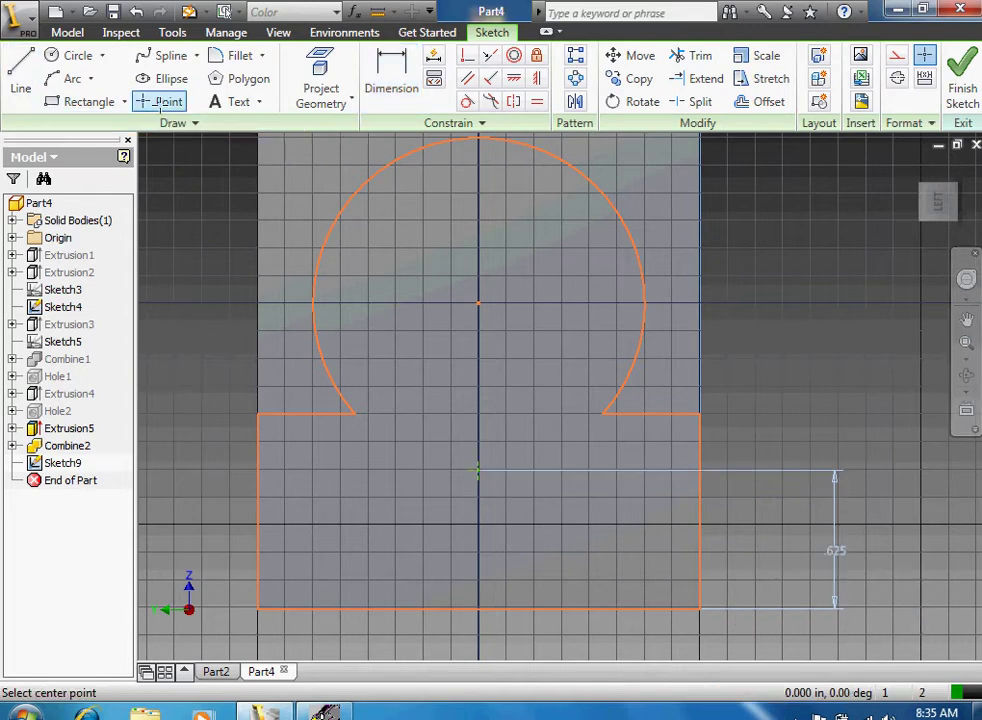
{"action": "left_click", "coordinate": [311, 581]}
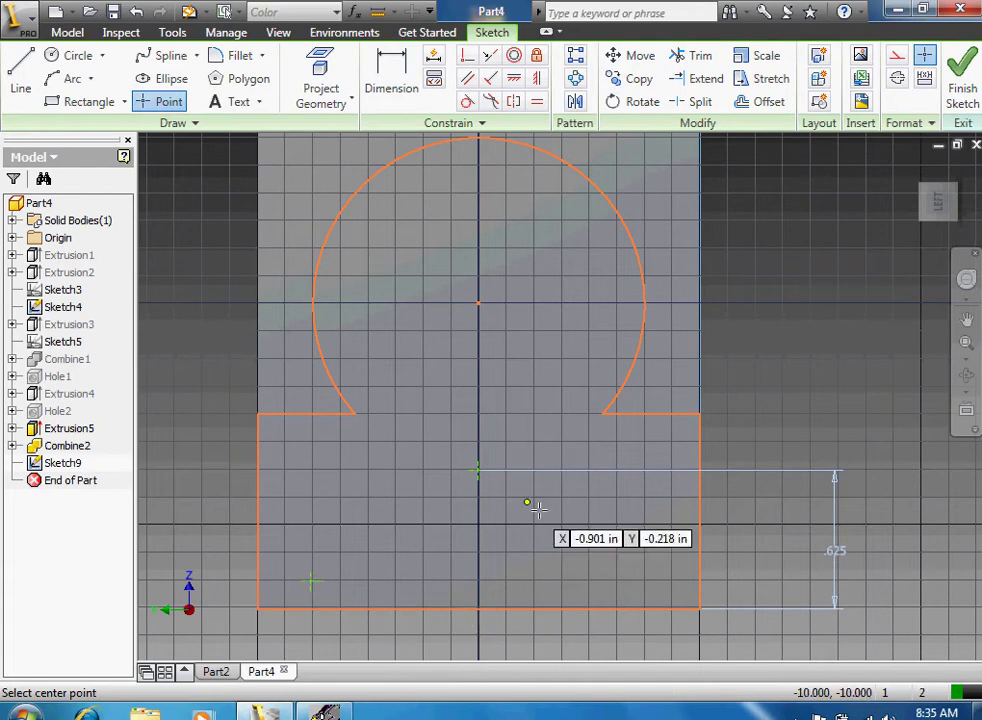
{"action": "left_click", "coordinate": [644, 581]}
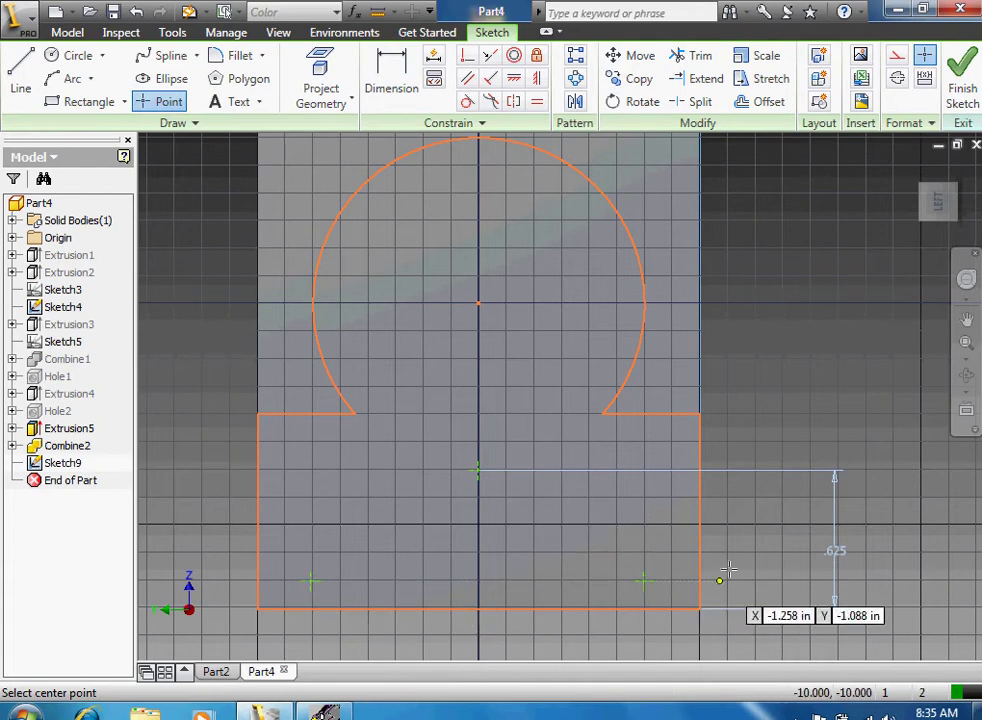
{"action": "right_click", "coordinate": [756, 533]}
{"action": "left_click", "coordinate": [798, 382]}
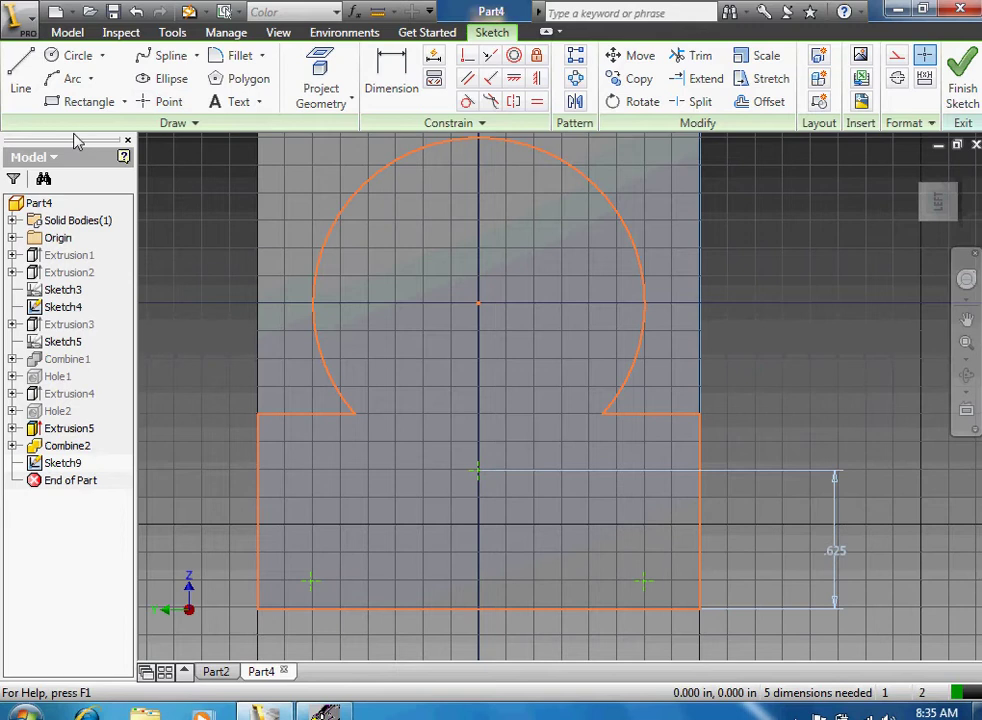
{"action": "left_click", "coordinate": [391, 88]}
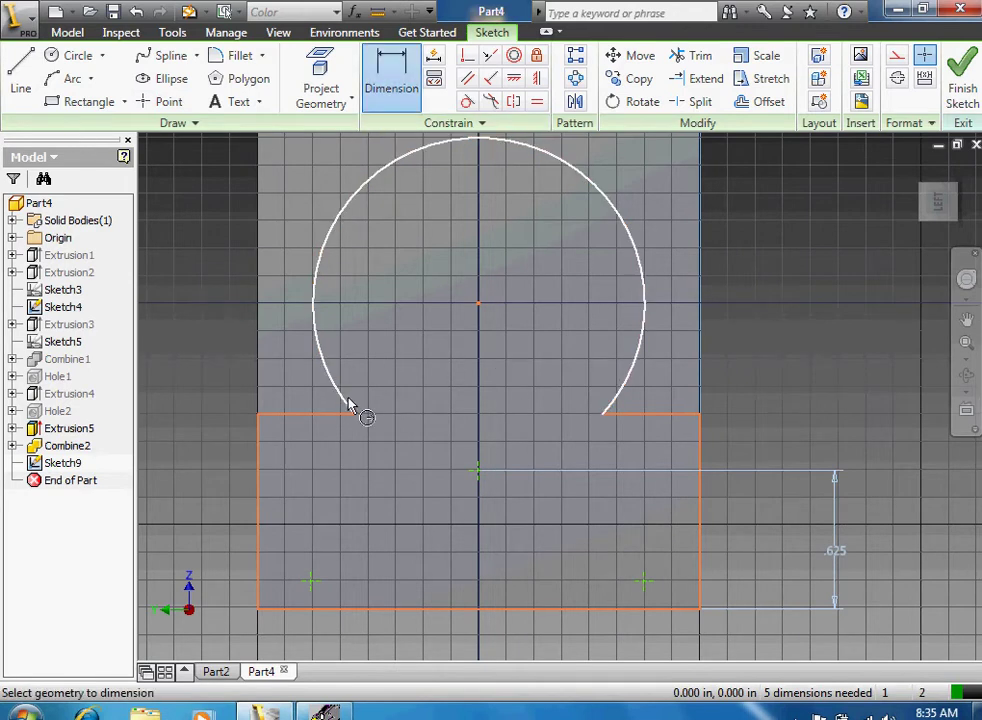
{"action": "mouse_move", "coordinate": [348, 414]}
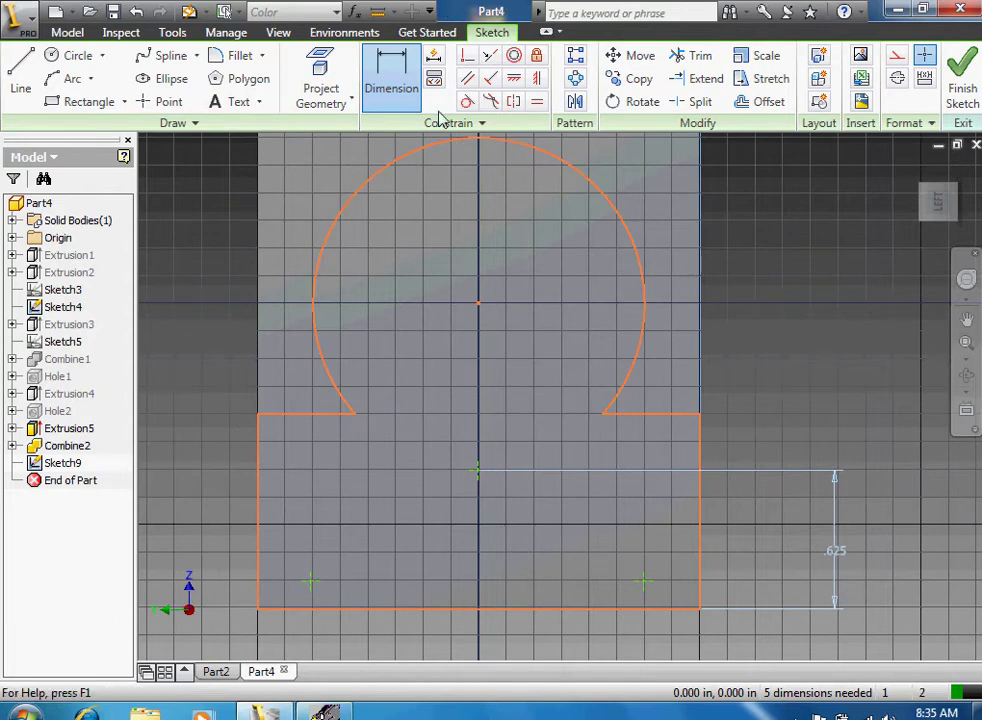
Step: Dimension both lower points 0.5 in from the left and right edges
{"action": "left_click", "coordinate": [256, 585]}
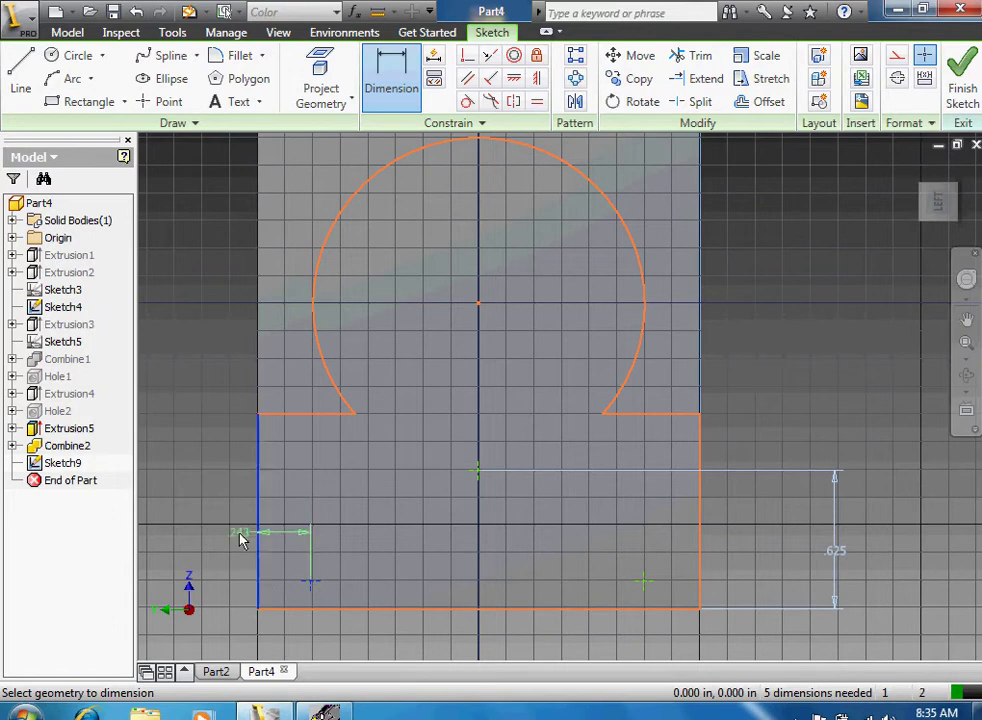
{"action": "left_click", "coordinate": [290, 474]}
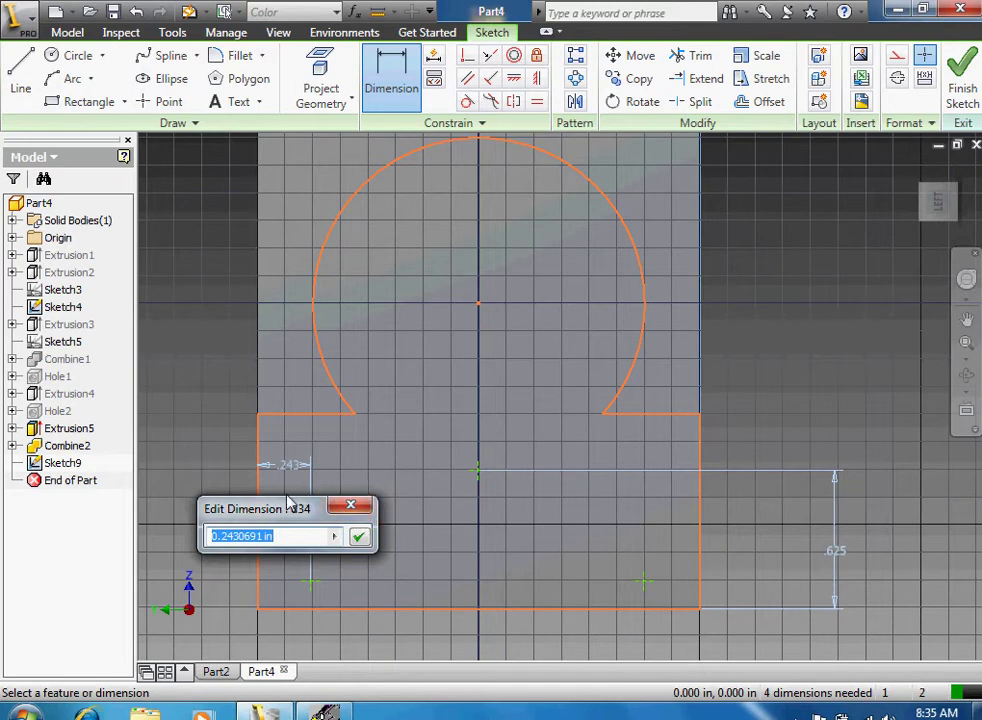
{"action": "type", "text": "0.5"}
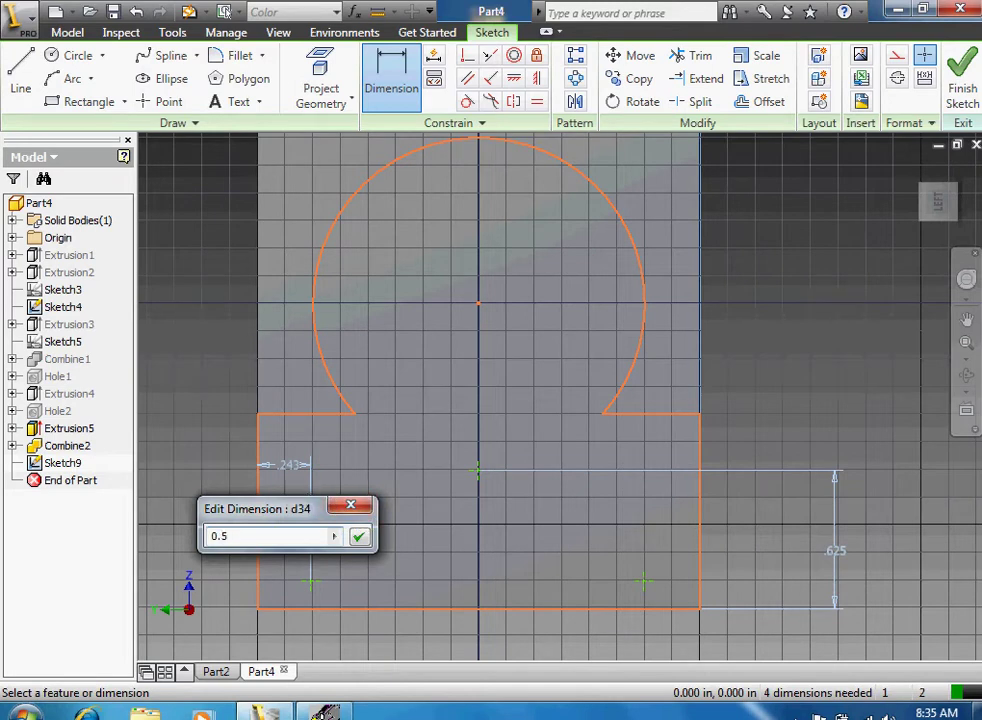
{"action": "key", "text": "Return"}
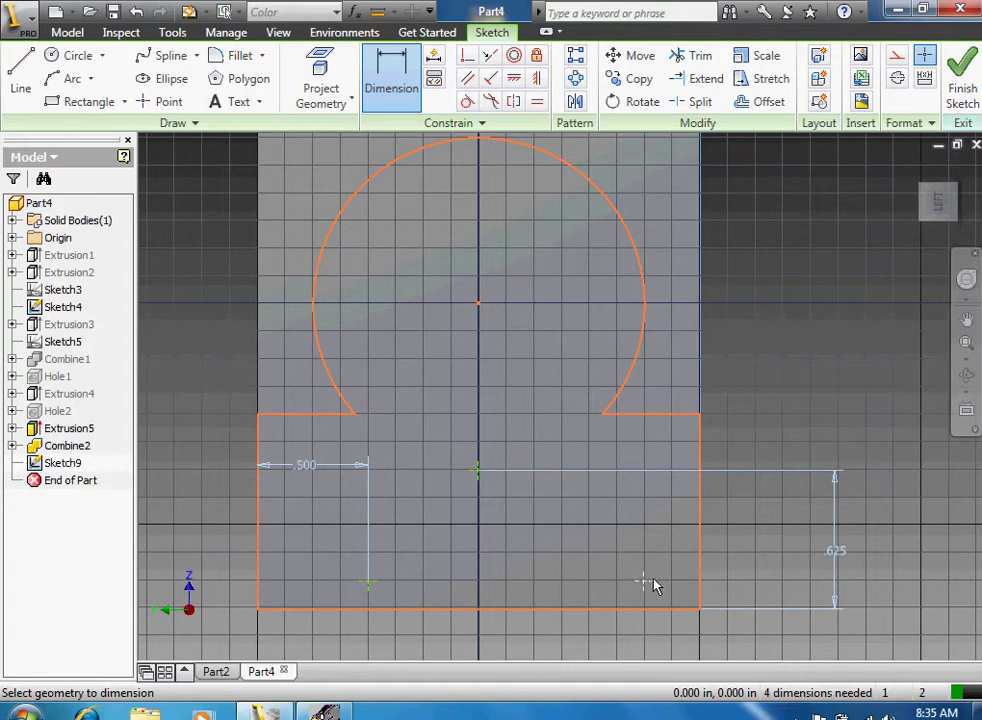
{"action": "left_click", "coordinate": [645, 580]}
{"action": "left_click", "coordinate": [701, 585]}
{"action": "left_click", "coordinate": [668, 510]}
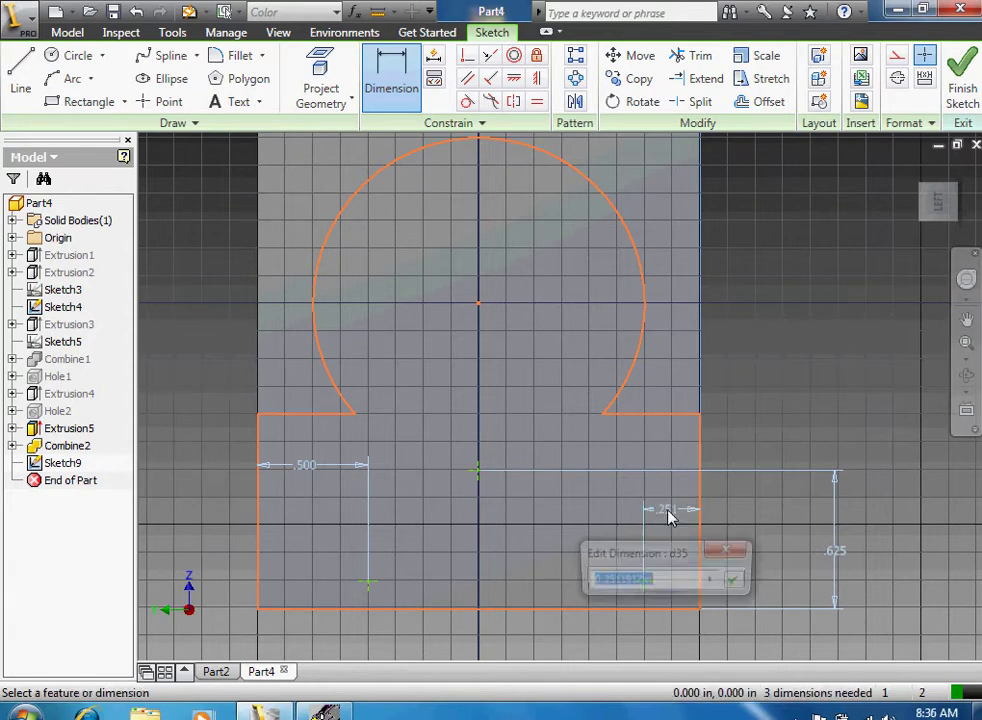
{"action": "type", "text": "0"}
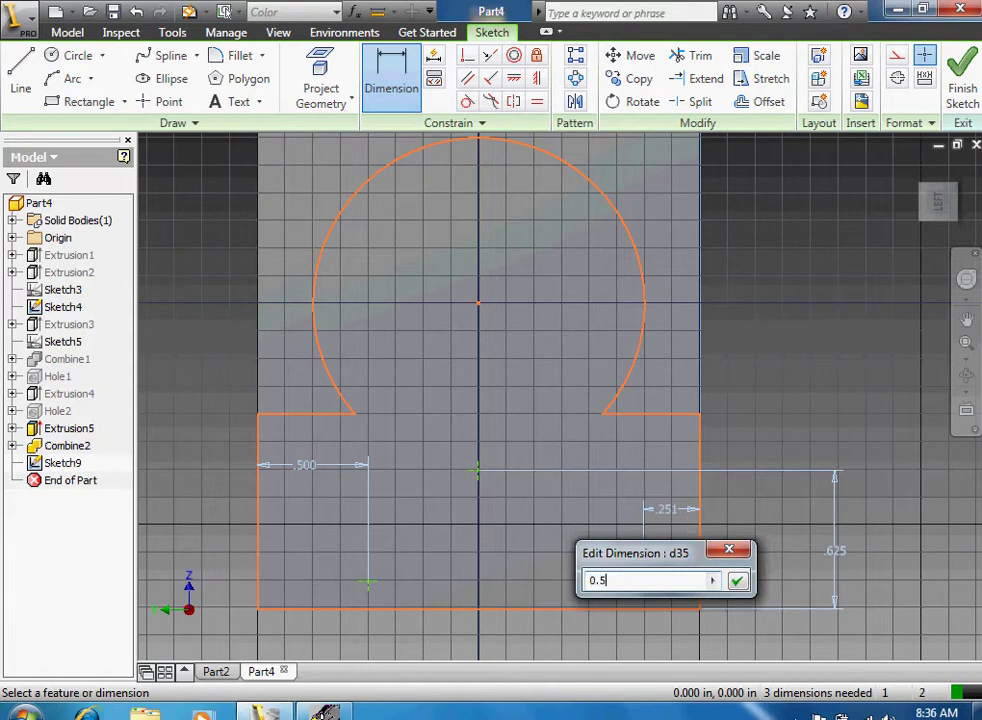
{"action": "type", "text": ".5"}
{"action": "key", "text": "Return"}
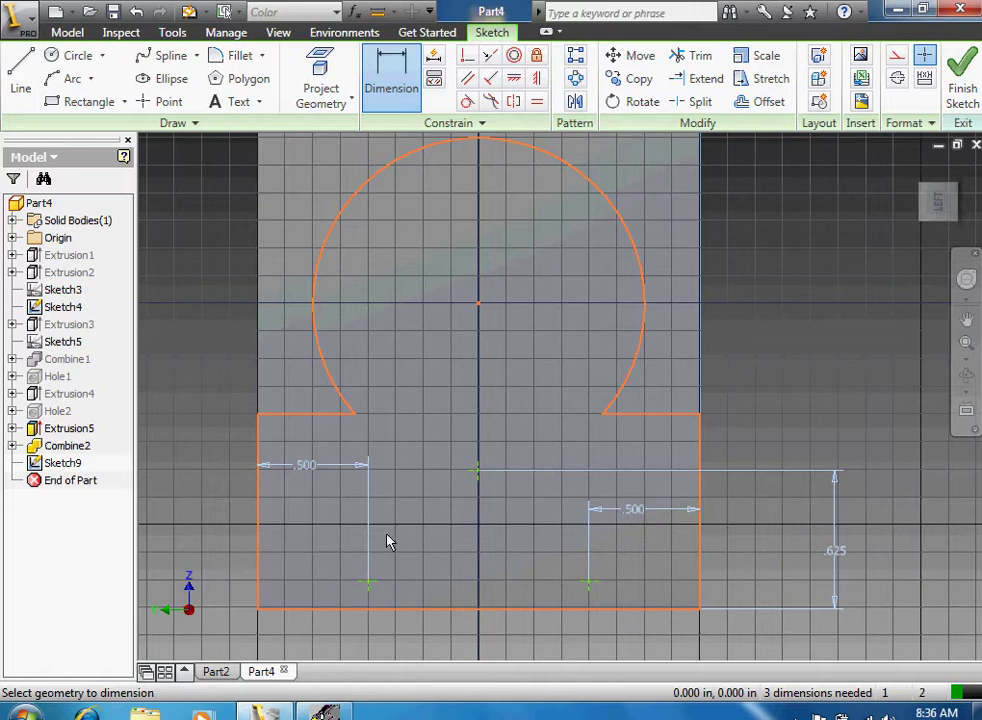
Step: Dimension both lower points 0.125 in above the bottom edge
{"action": "left_click", "coordinate": [367, 582]}
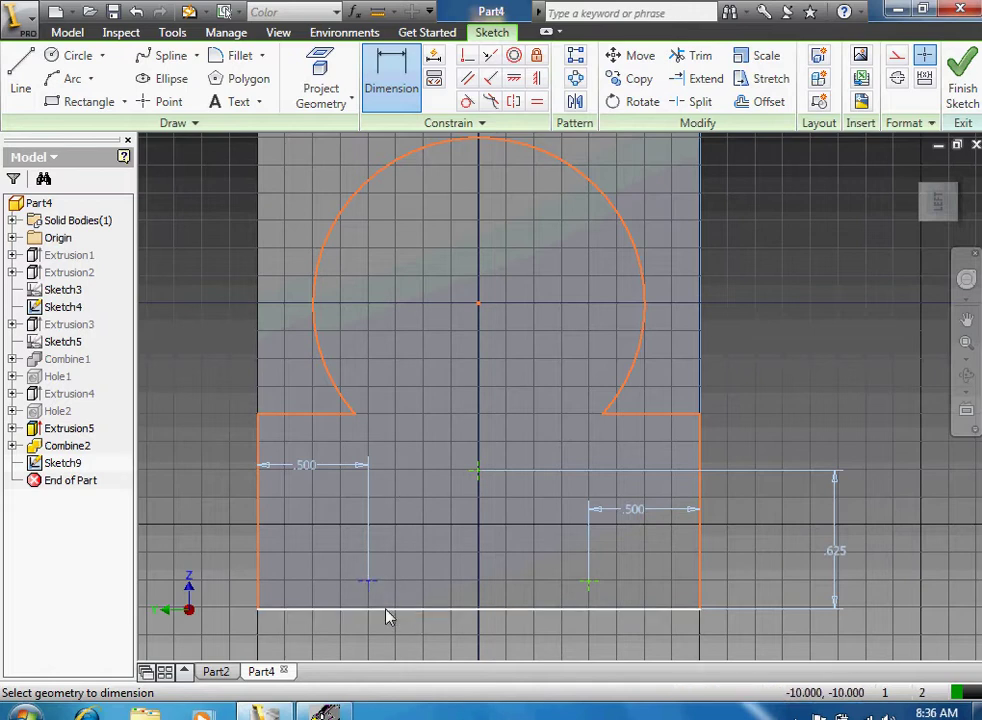
{"action": "left_click", "coordinate": [431, 608]}
{"action": "left_click", "coordinate": [434, 592]}
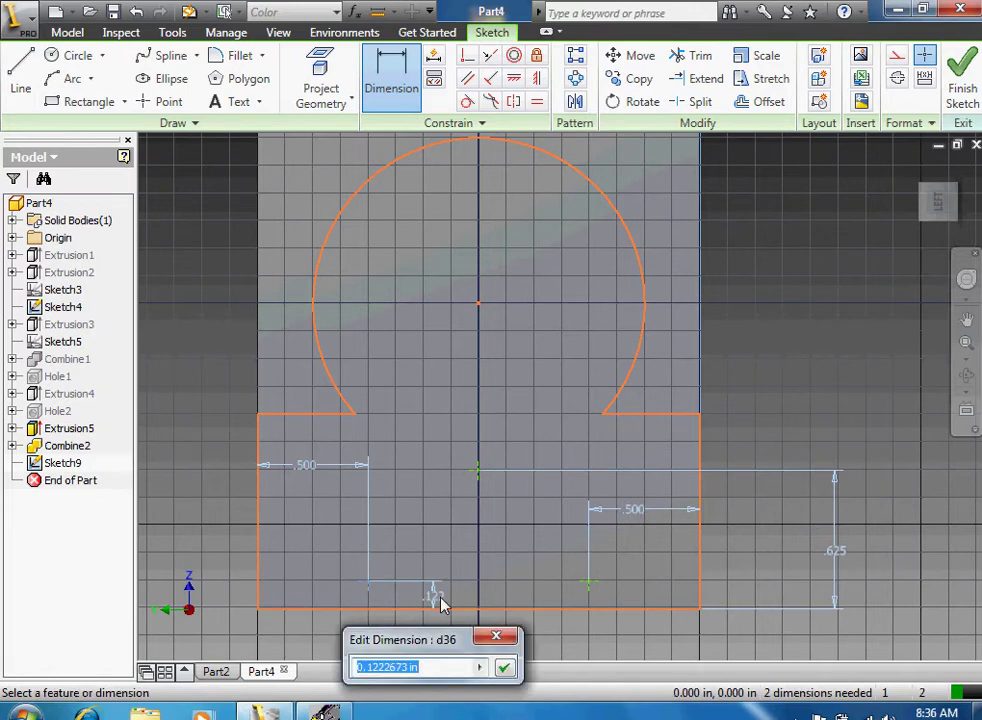
{"action": "type", "text": "0.125"}
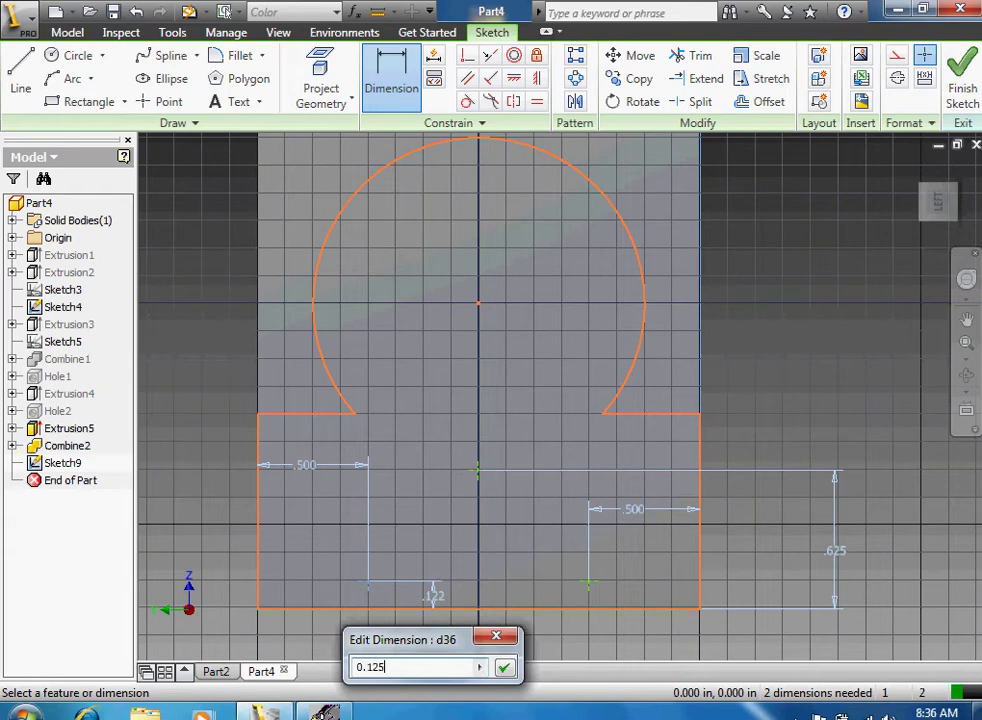
{"action": "key", "text": "Return"}
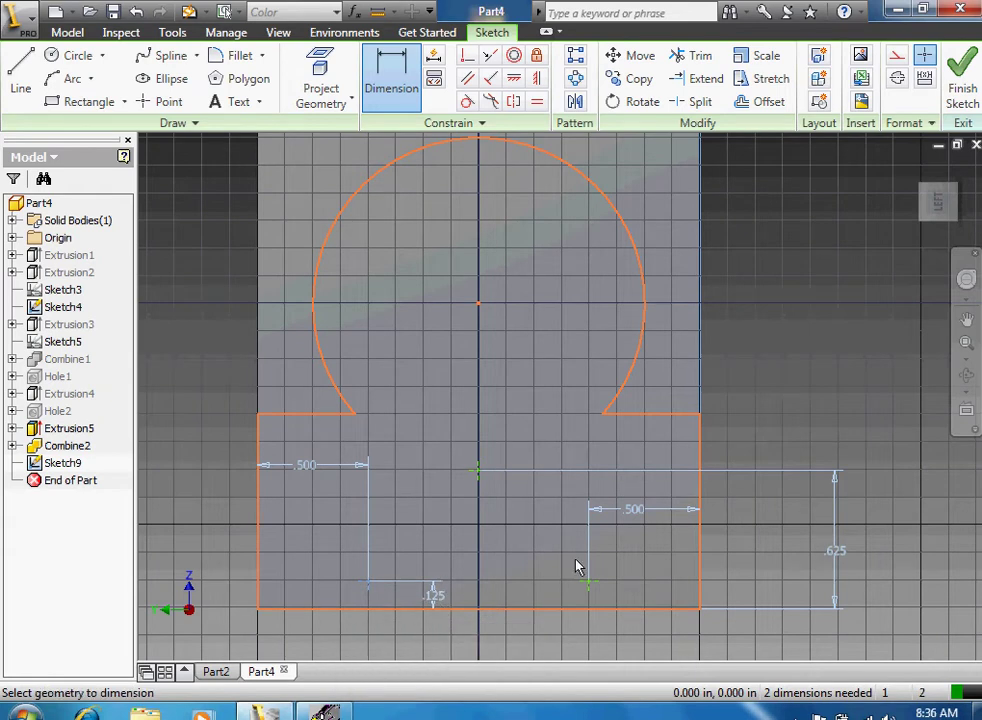
{"action": "left_click", "coordinate": [603, 609]}
{"action": "left_click", "coordinate": [624, 603]}
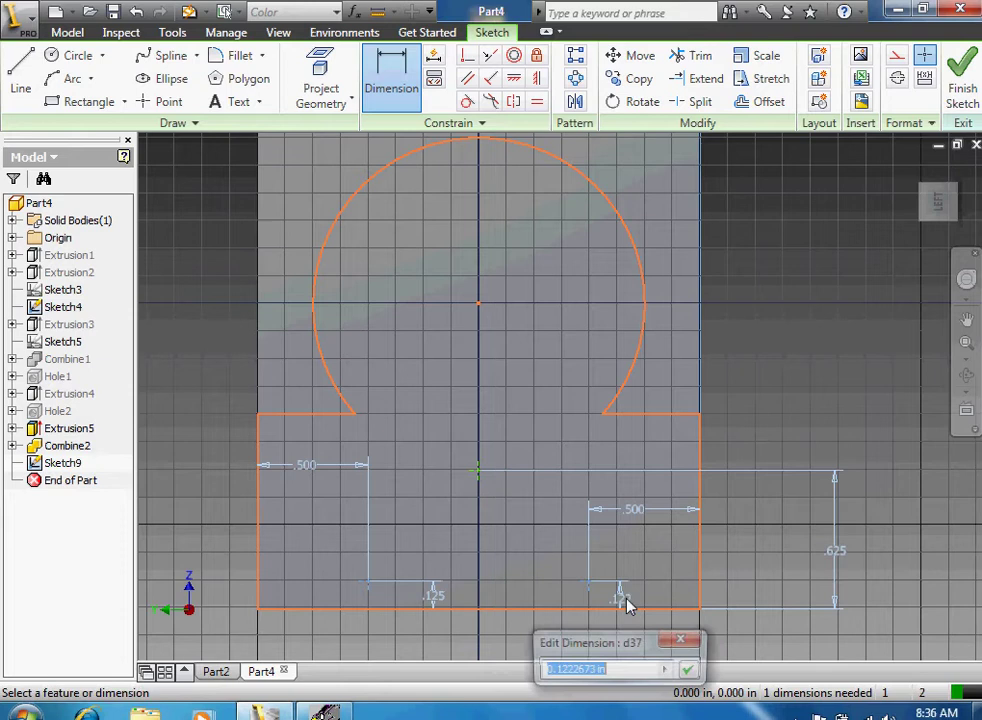
{"action": "type", "text": "0.12"}
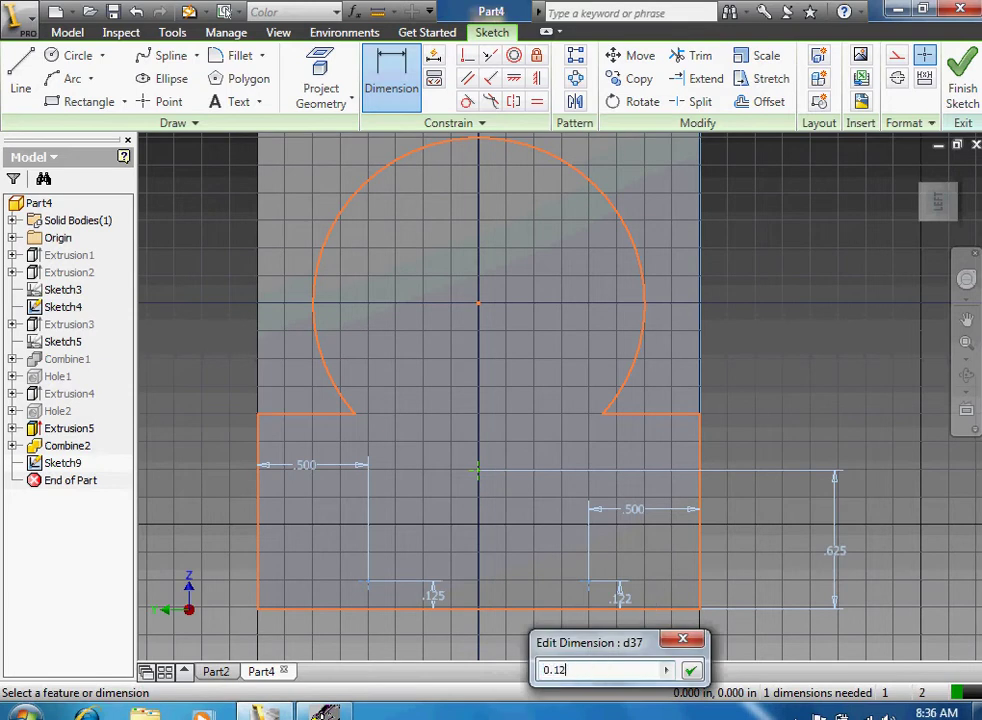
{"action": "type", "text": "5"}
{"action": "key", "text": "Return"}
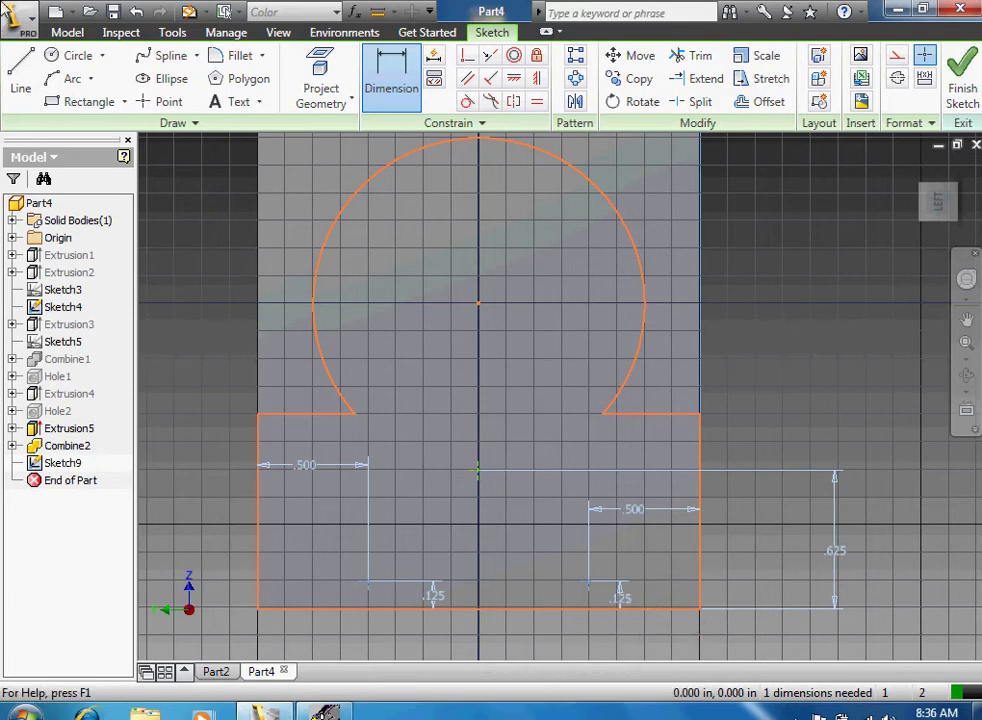
Step: Finish the sketch and set up flat-bottomed 0.125 in diameter holes at the sketch points
{"action": "left_click", "coordinate": [960, 65]}
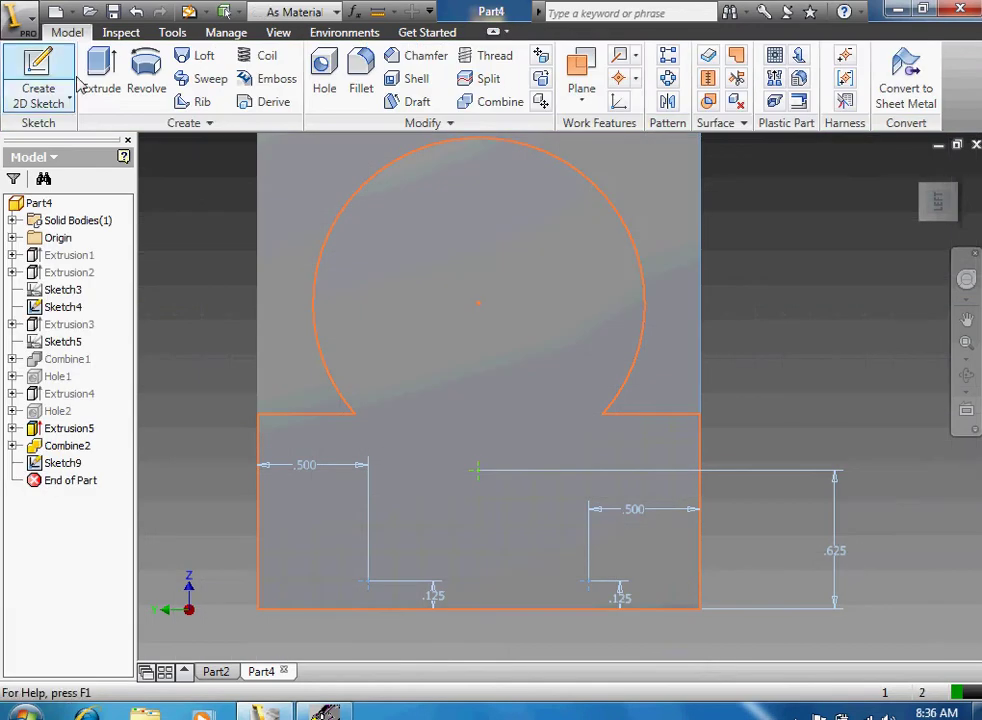
{"action": "left_click", "coordinate": [481, 474]}
{"action": "left_click", "coordinate": [369, 582]}
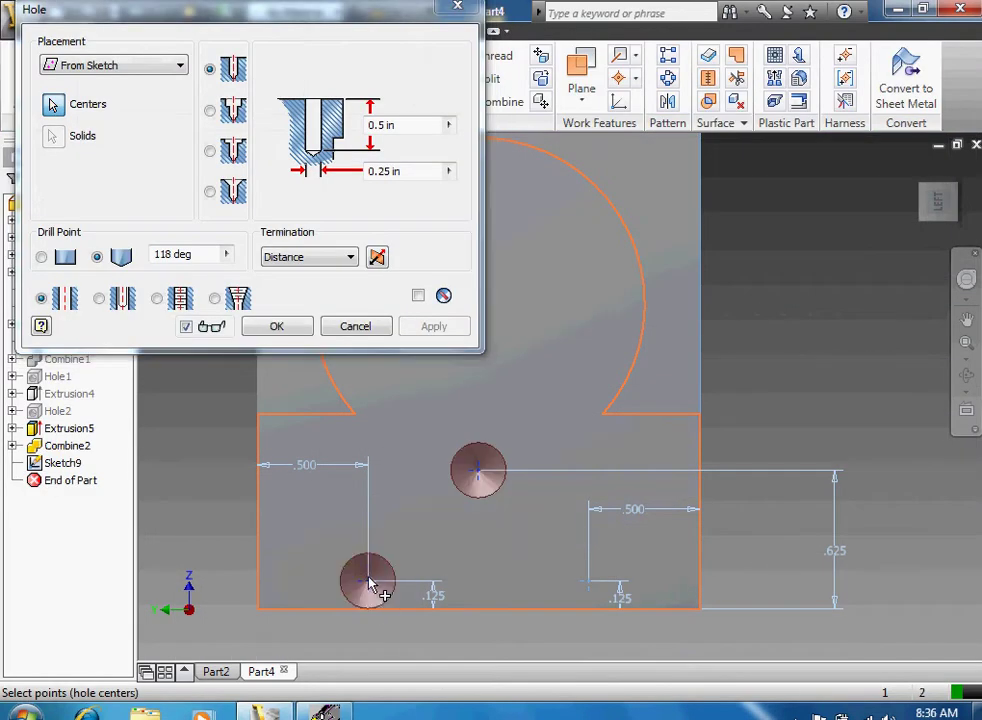
{"action": "left_click", "coordinate": [589, 581]}
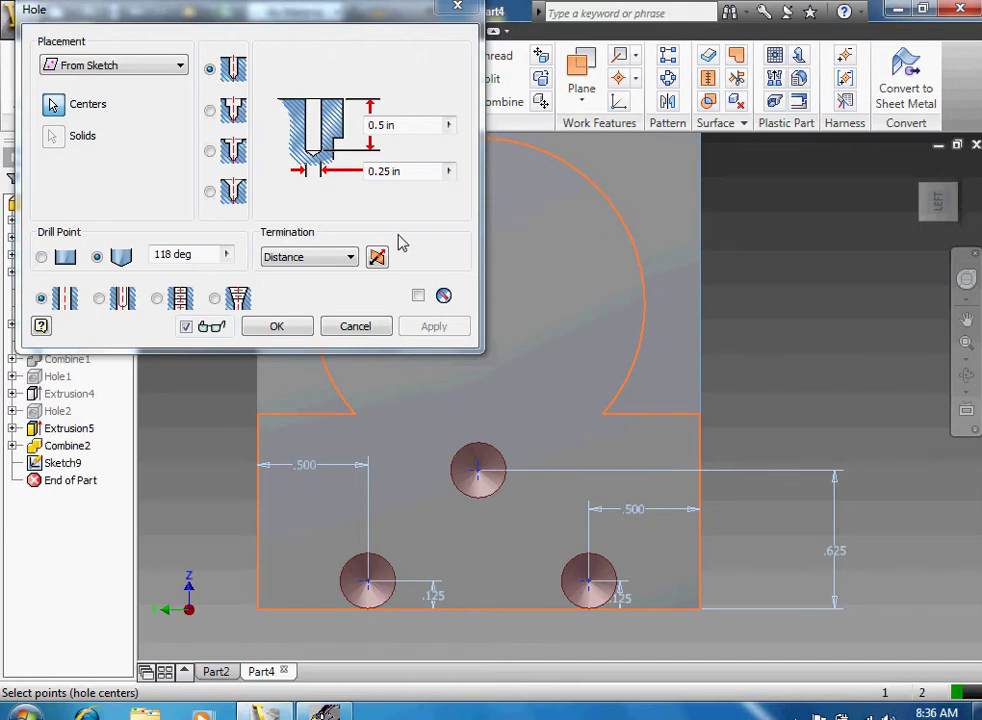
{"action": "left_click", "coordinate": [41, 258]}
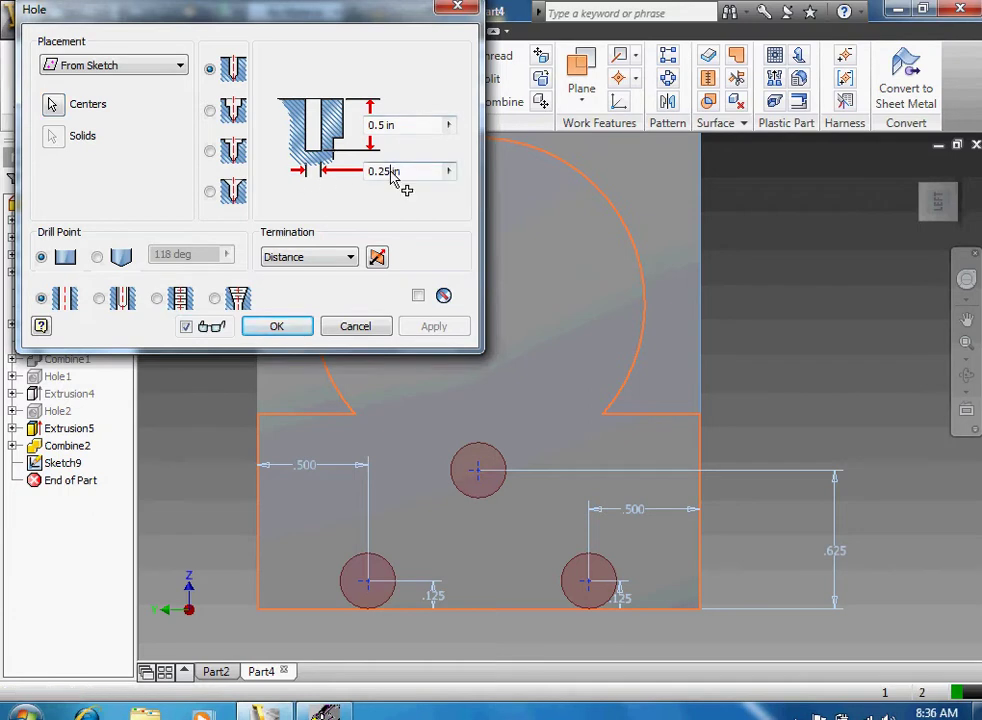
{"action": "left_click_drag", "start_coordinate": [395, 174], "coordinate": [375, 176]}
{"action": "type", "text": "125"}
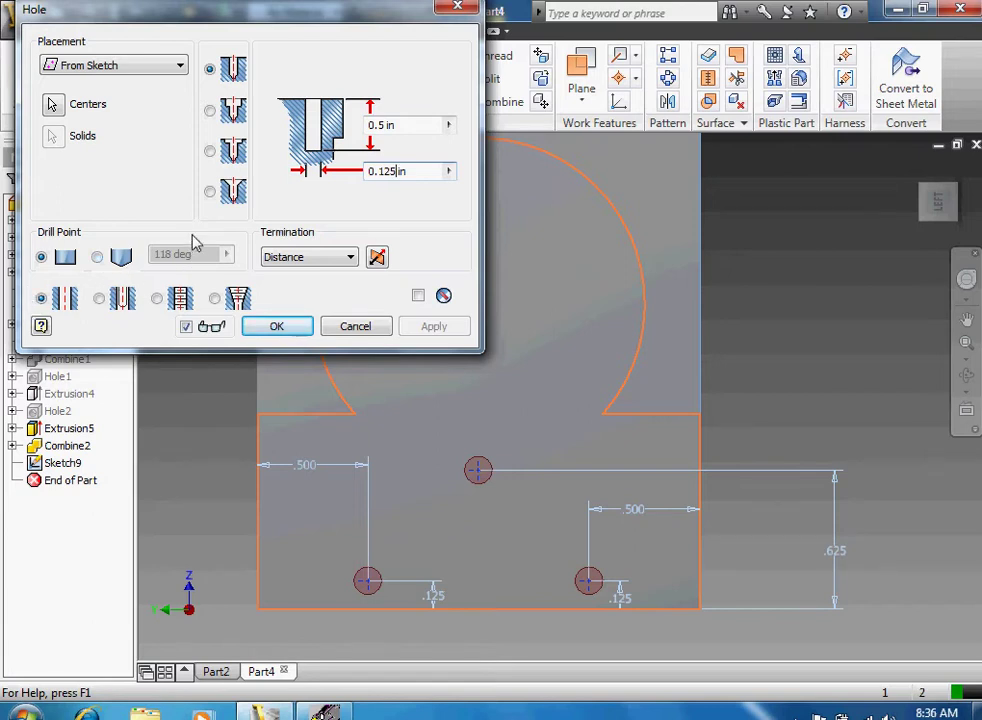
{"action": "left_click", "coordinate": [375, 124]}
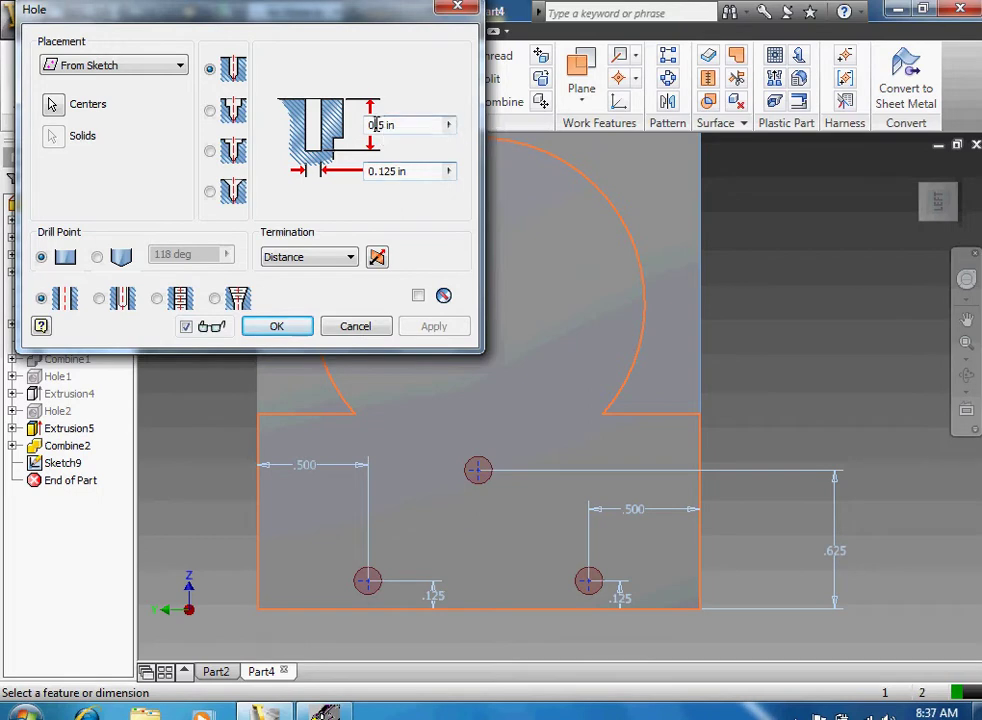
Step: Set the hole depth to 0.125 in, create the three holes, and orbit to view them
{"action": "type", "text": "12"}
{"action": "left_click", "coordinate": [258, 329]}
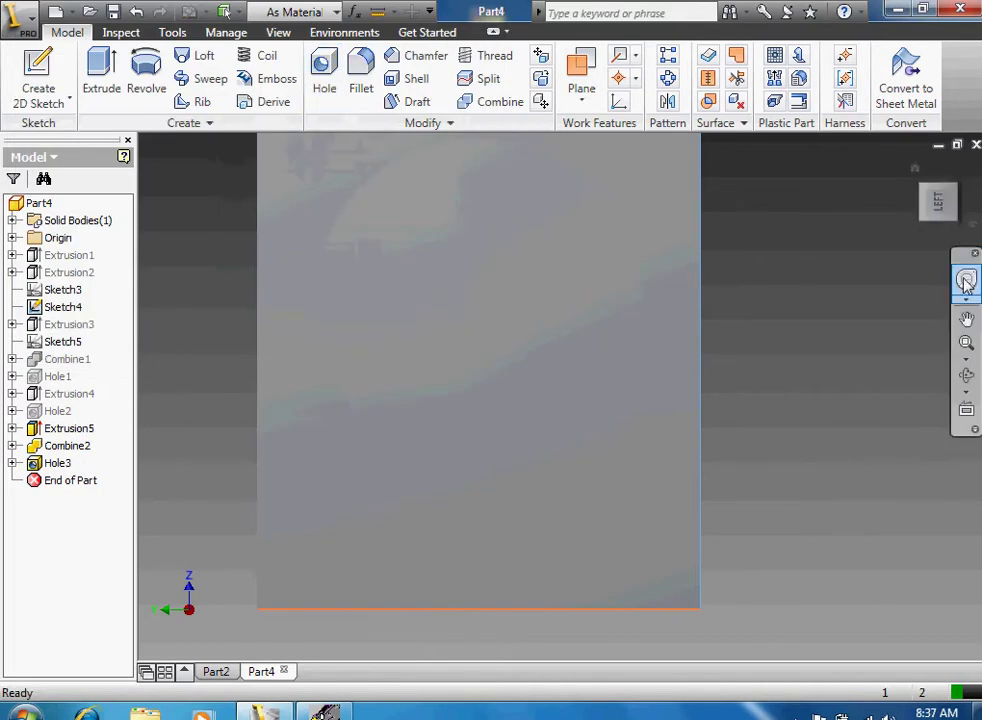
{"action": "left_click", "coordinate": [966, 377]}
{"action": "left_click_drag", "start_coordinate": [720, 390], "coordinate": [520, 384]}
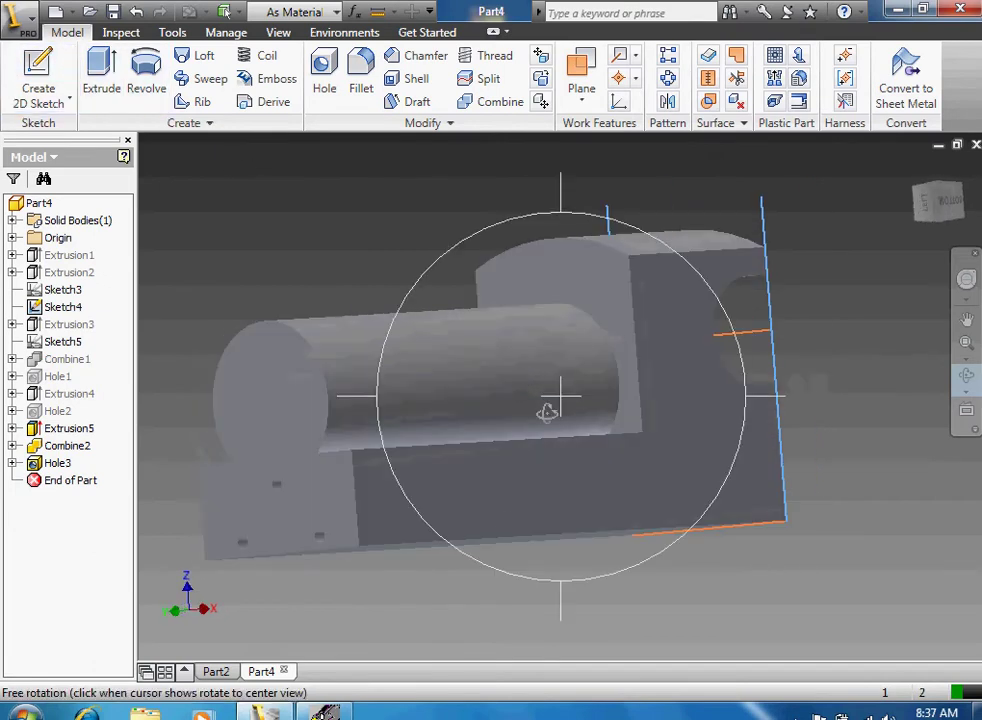
Step: Start a sketch on the long flat side face and frame it straight on
{"action": "left_click", "coordinate": [38, 72]}
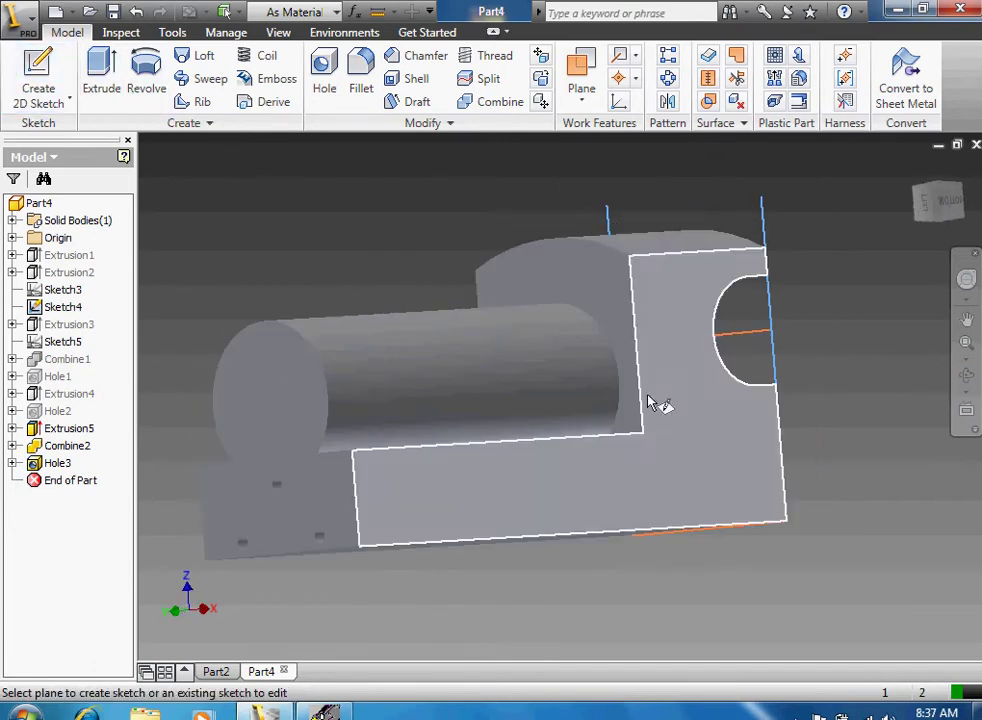
{"action": "left_click", "coordinate": [608, 502]}
{"action": "left_click", "coordinate": [955, 207]}
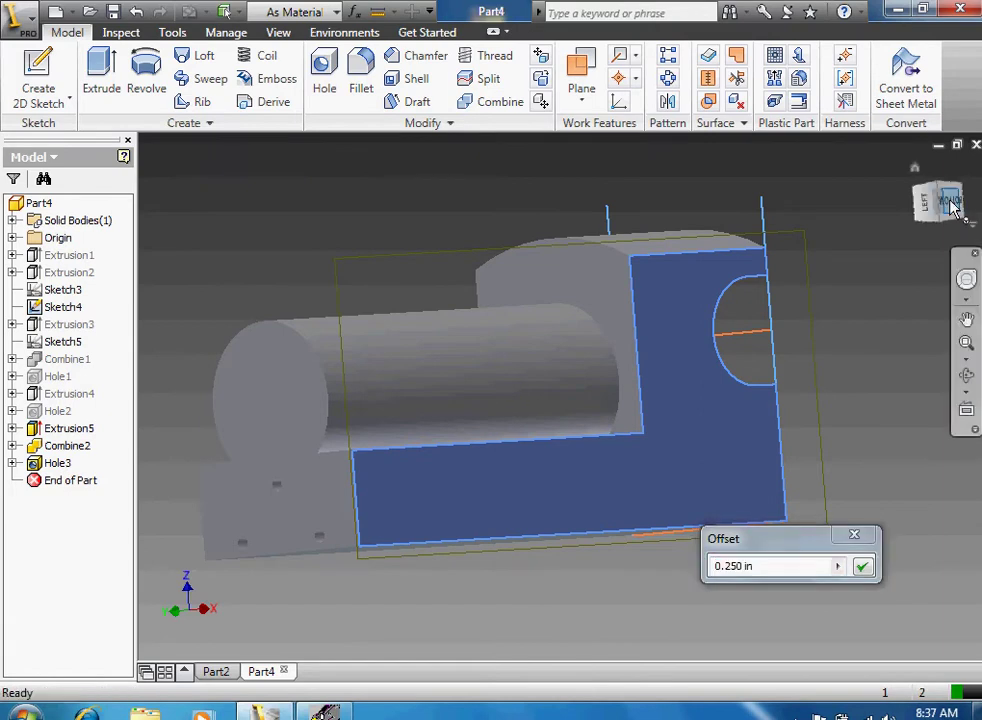
{"action": "left_click", "coordinate": [966, 318]}
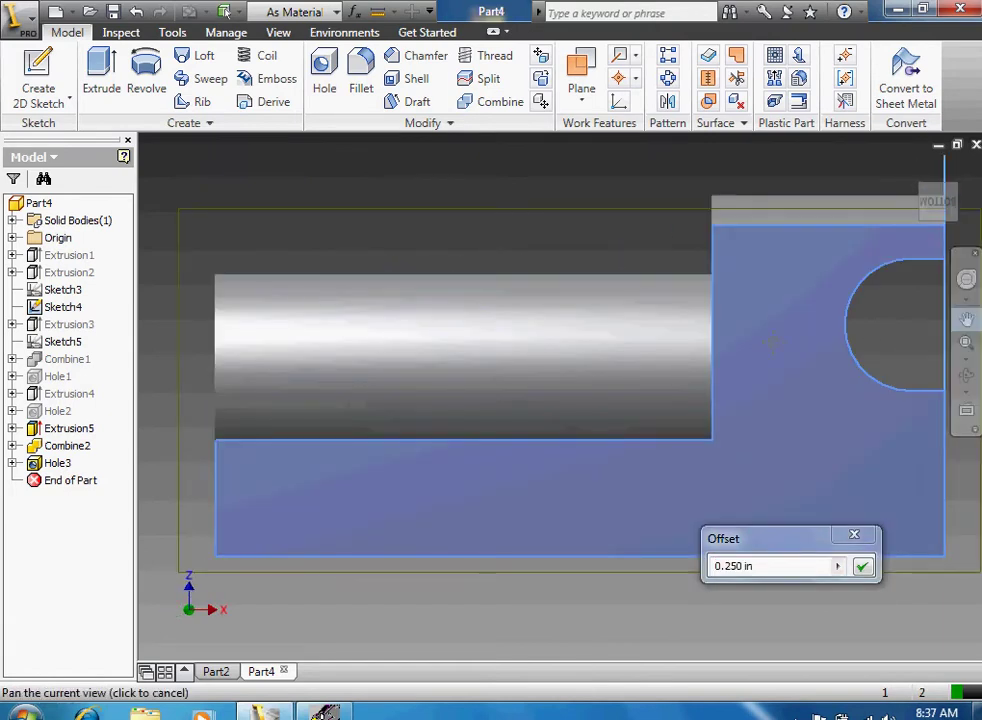
{"action": "left_click_drag", "start_coordinate": [768, 338], "coordinate": [730, 314]}
{"action": "right_click", "coordinate": [653, 302]}
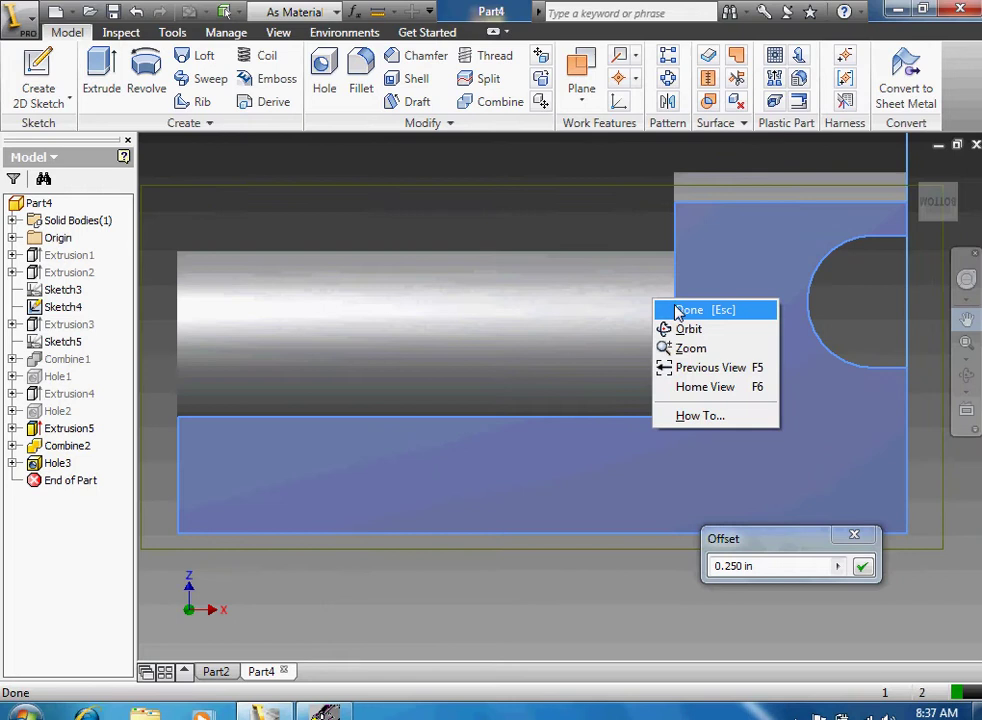
{"action": "left_click", "coordinate": [678, 311]}
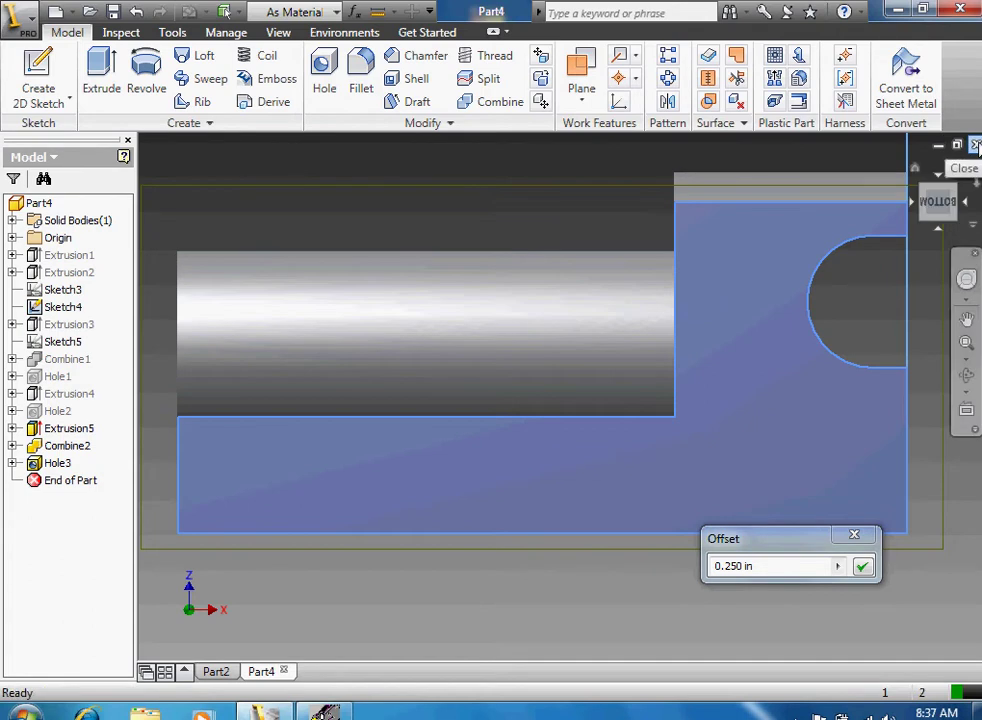
Step: Sketch on the long side face and place two hole-centre points, right and left
{"action": "left_click", "coordinate": [38, 88]}
{"action": "left_click", "coordinate": [500, 470]}
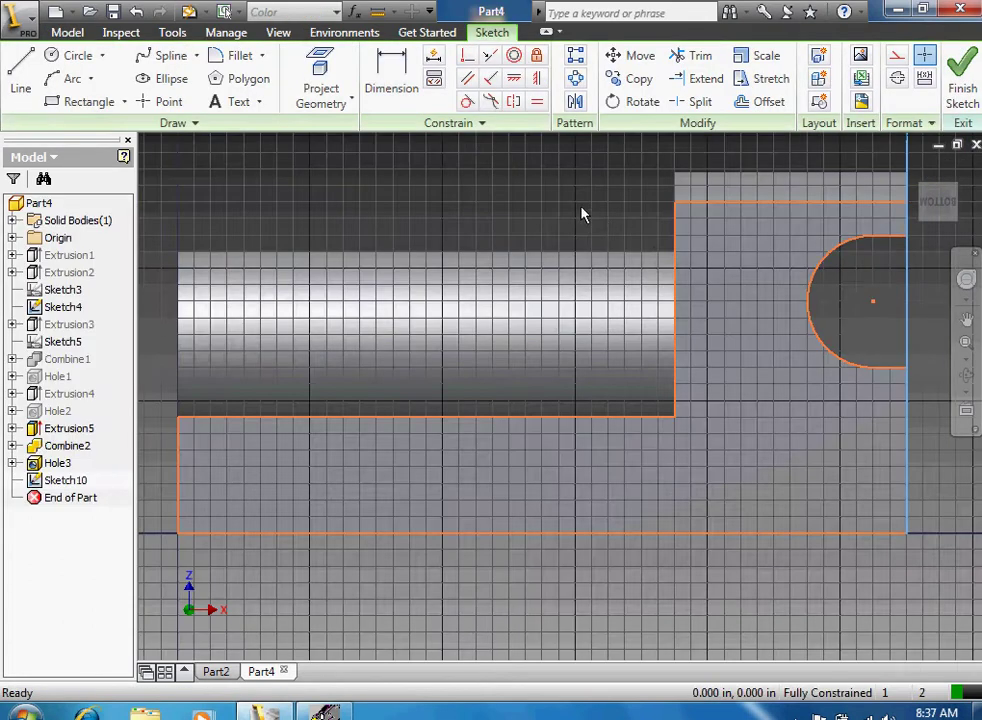
{"action": "left_click", "coordinate": [160, 101]}
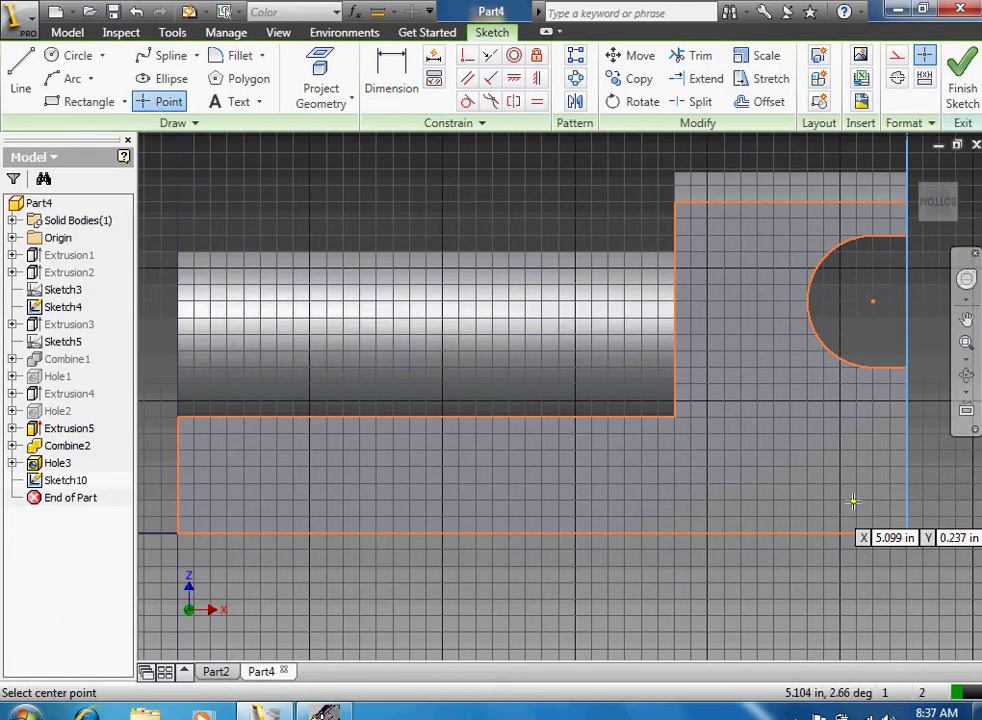
{"action": "left_click", "coordinate": [840, 505]}
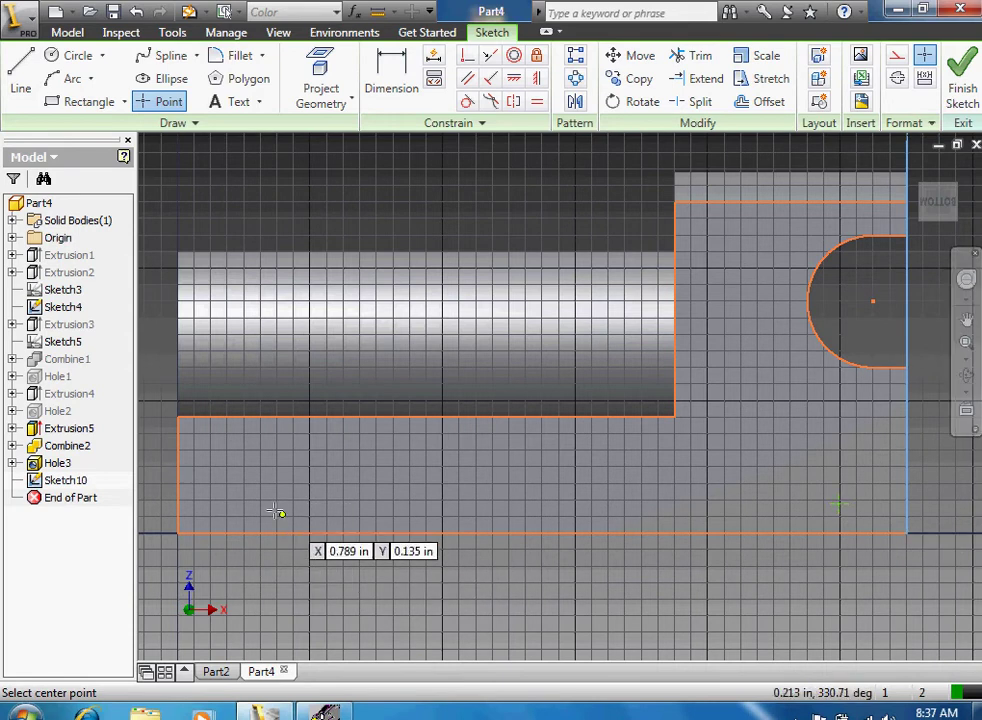
{"action": "left_click", "coordinate": [256, 501]}
{"action": "right_click", "coordinate": [410, 485]}
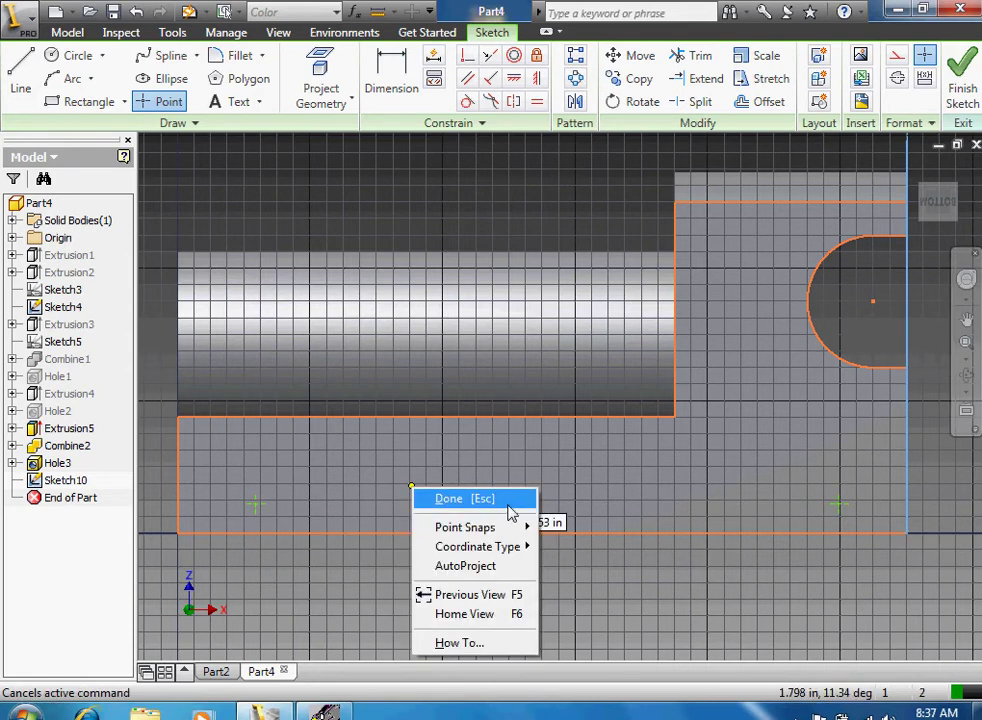
{"action": "left_click", "coordinate": [508, 500]}
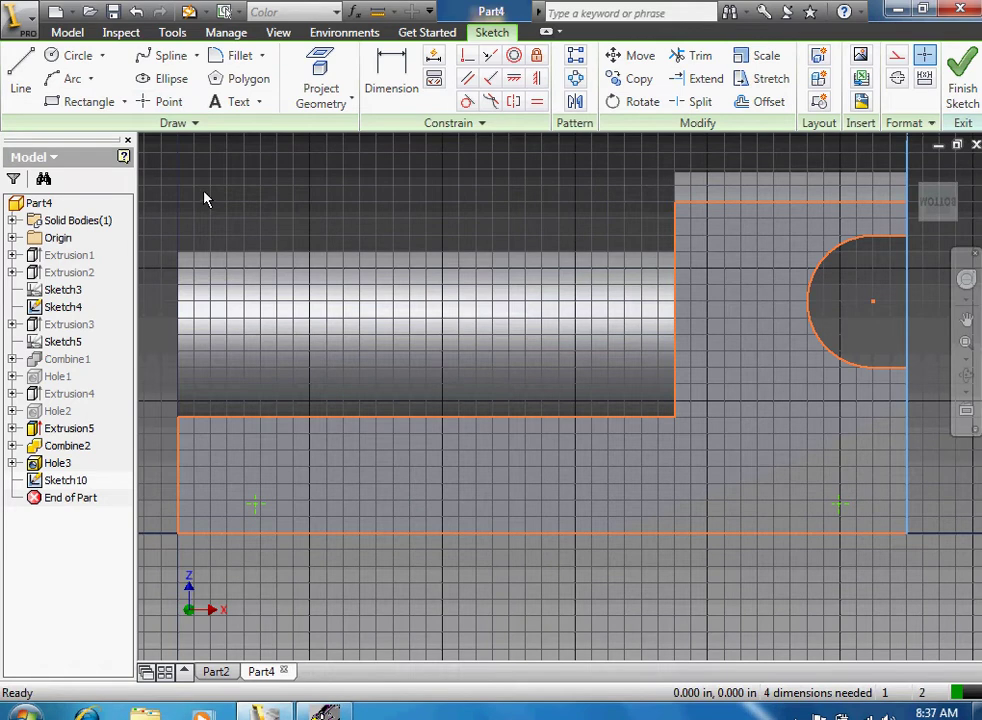
Step: Dimension the right point 1 in from the right edge and 0.5 in above the bottom
{"action": "key", "text": "d"}
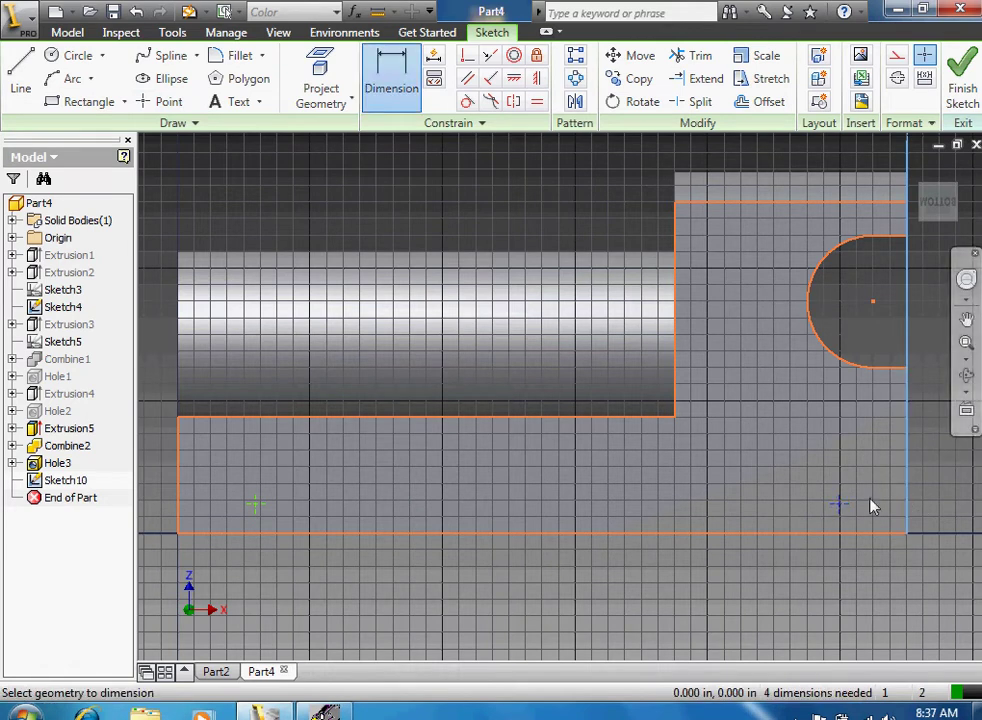
{"action": "left_click", "coordinate": [907, 520]}
{"action": "left_click", "coordinate": [838, 504]}
{"action": "left_click", "coordinate": [888, 470]}
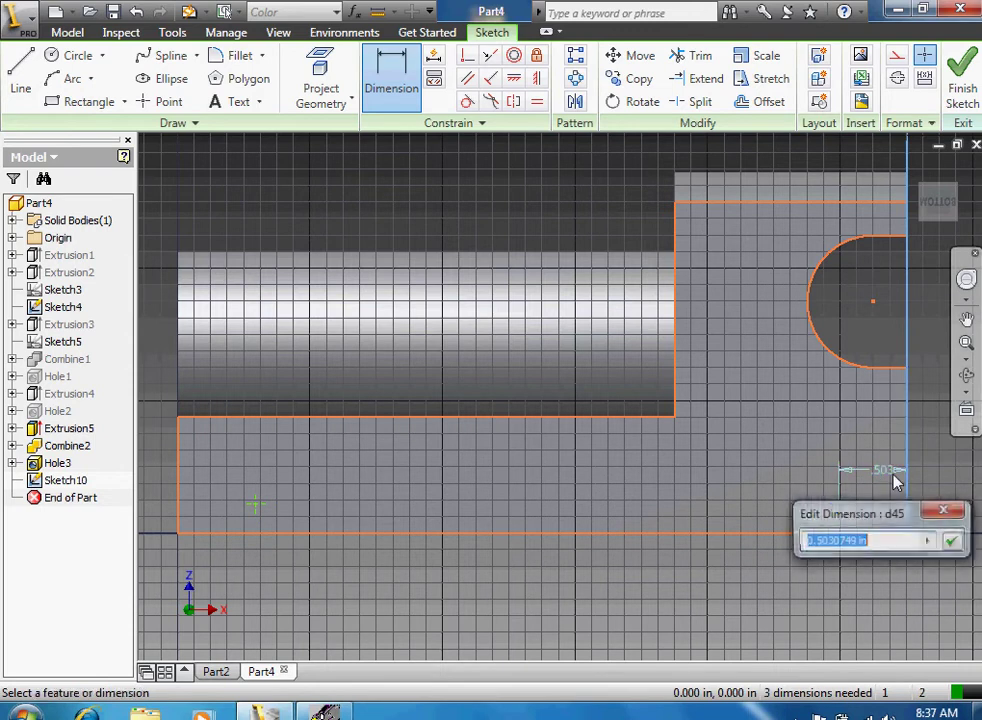
{"action": "type", "text": "1"}
{"action": "key", "text": "Return"}
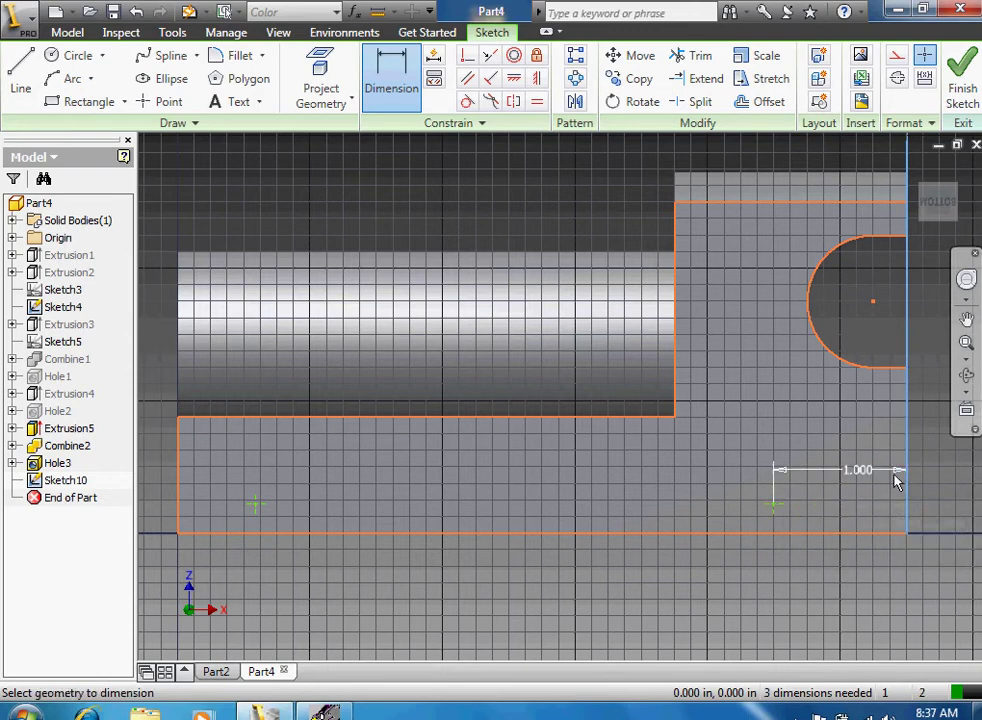
{"action": "left_click", "coordinate": [775, 508]}
{"action": "left_click", "coordinate": [813, 532]}
{"action": "left_click", "coordinate": [848, 517]}
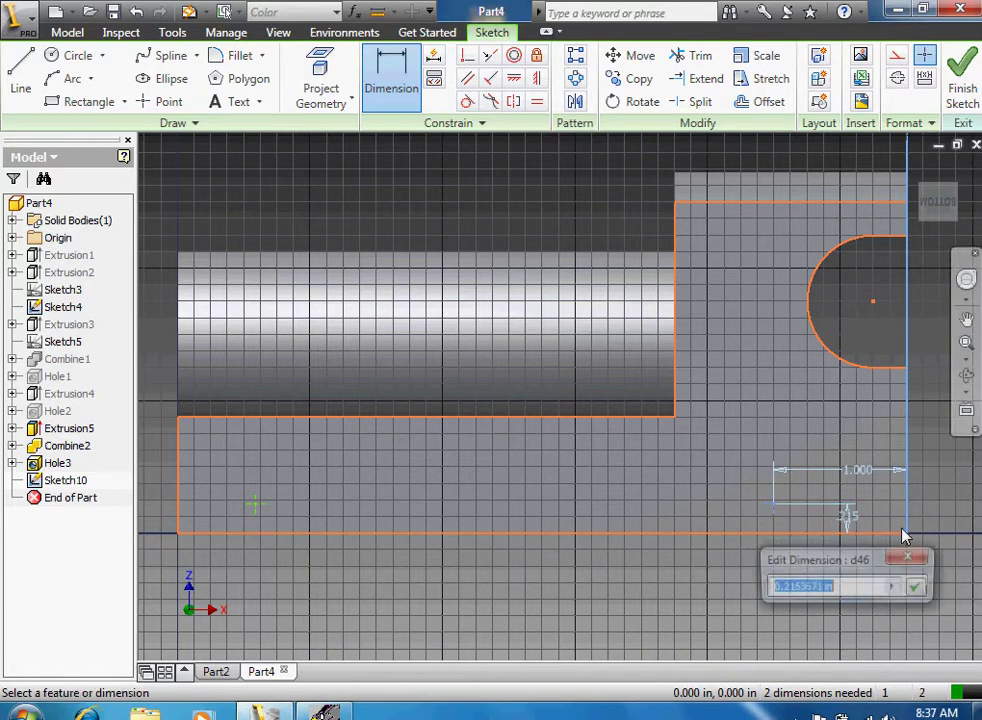
{"action": "type", "text": "0.5"}
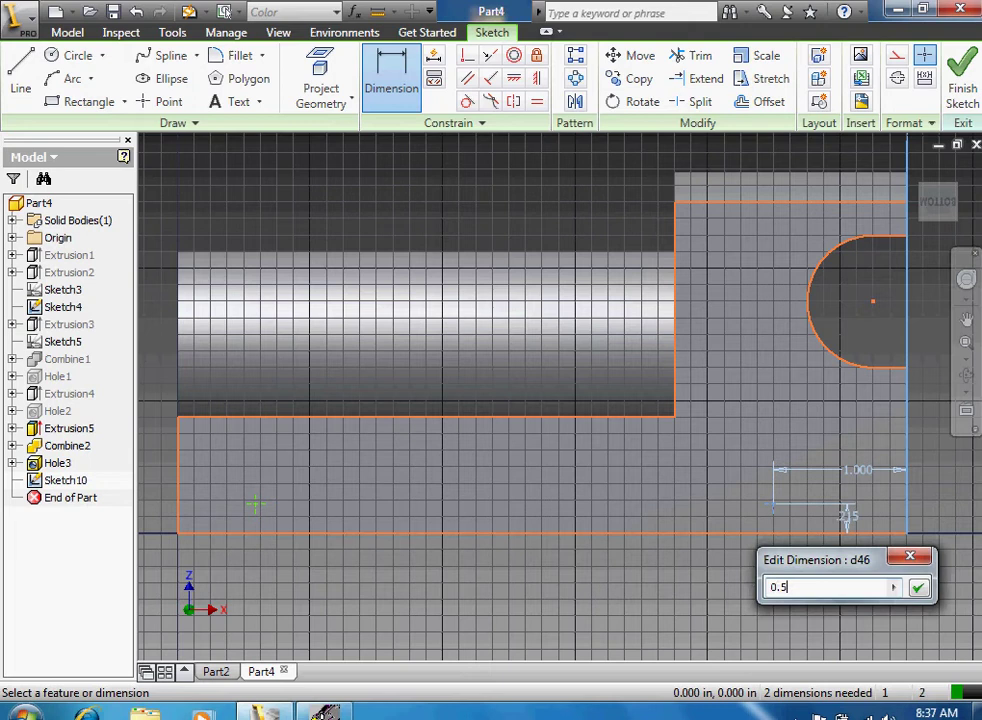
{"action": "key", "text": "Return"}
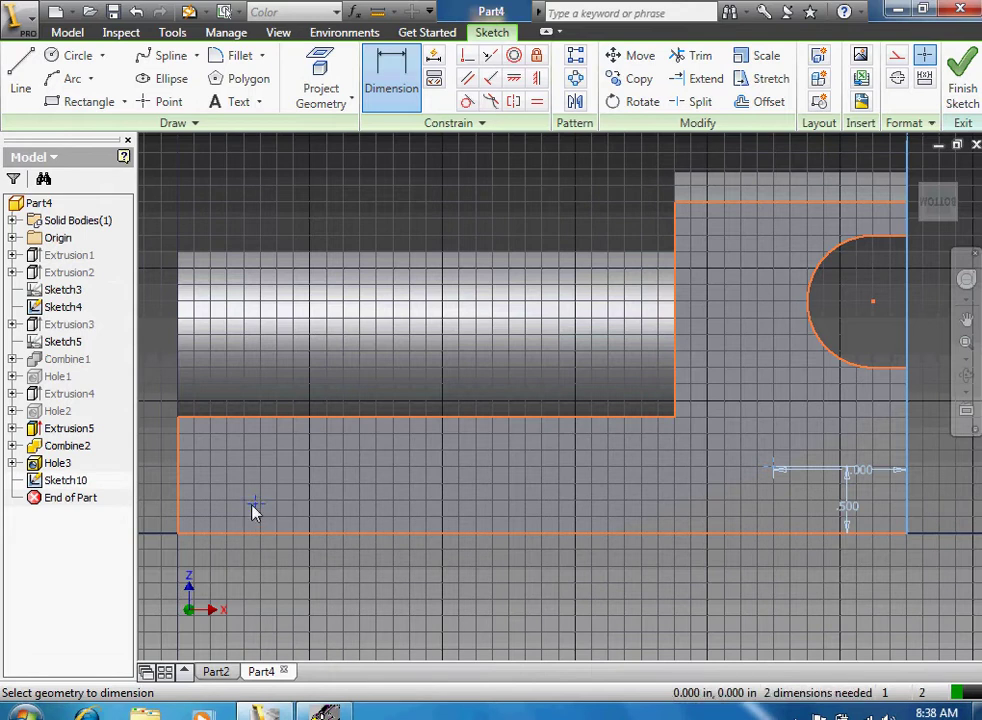
Step: Dimension the left point 4.5 in from the right edge and 0.5 in above the bottom
{"action": "left_click", "coordinate": [908, 458]}
{"action": "left_click", "coordinate": [785, 445]}
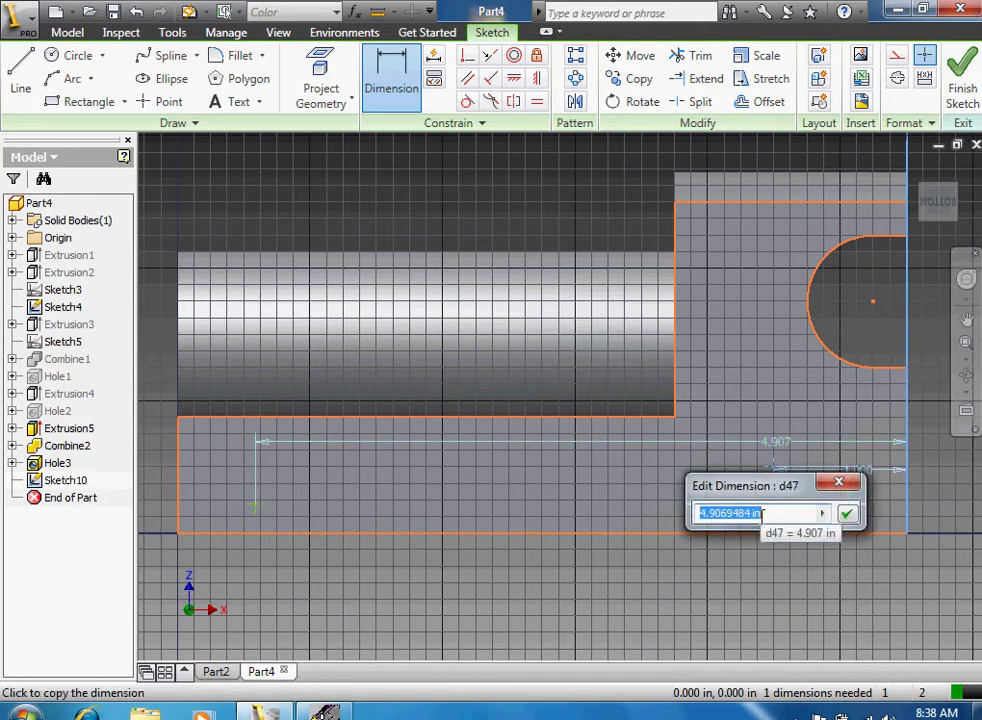
{"action": "type", "text": "4.5"}
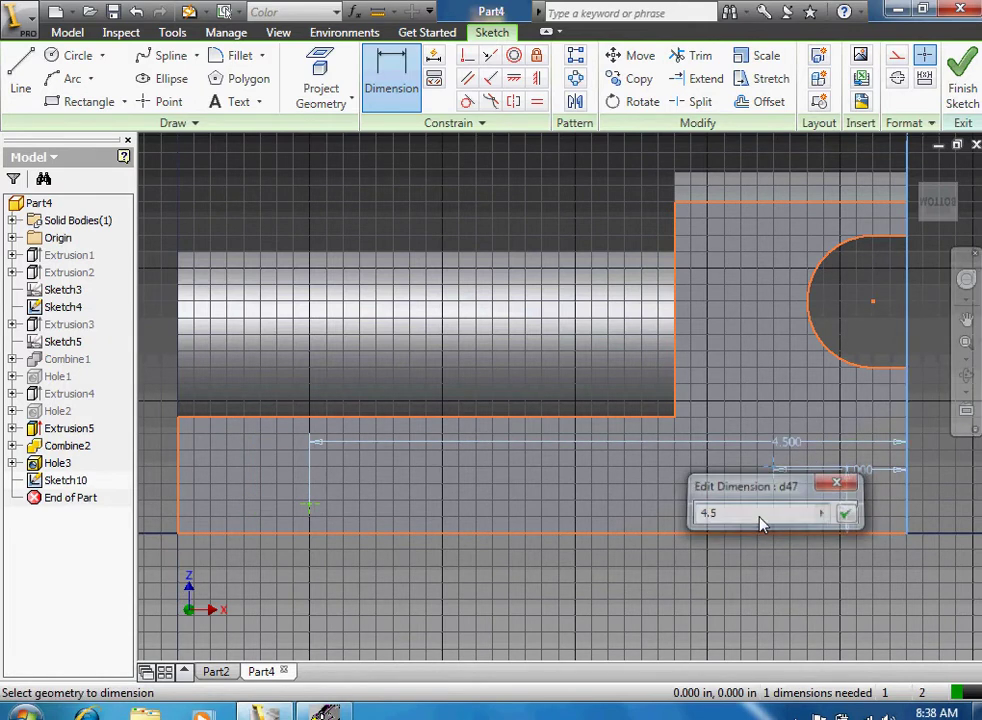
{"action": "key", "text": "Return"}
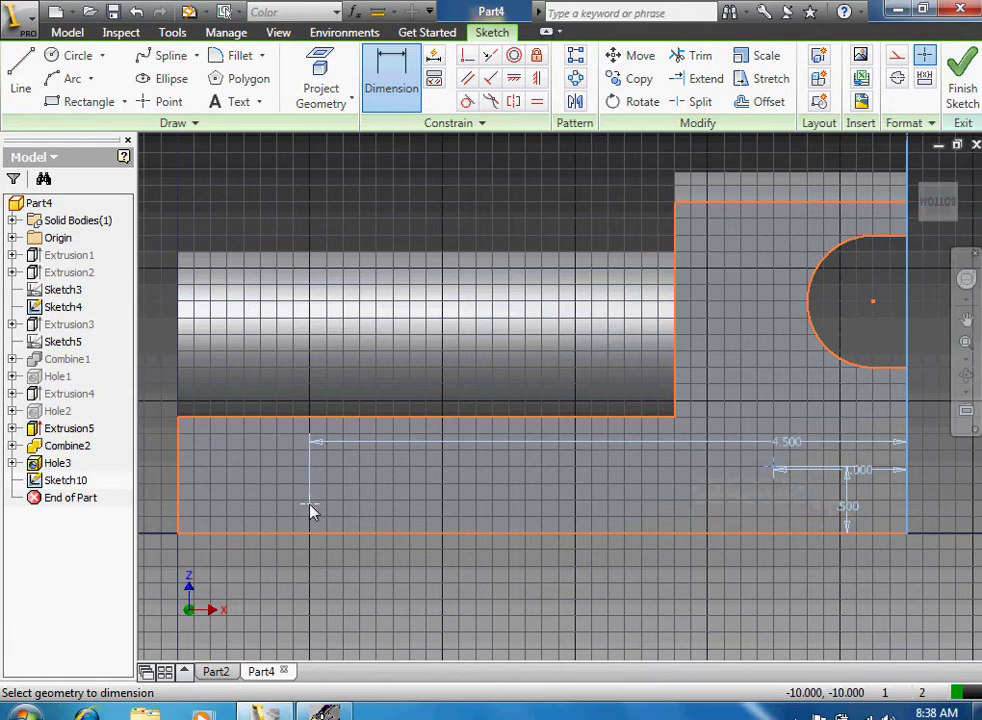
{"action": "left_click", "coordinate": [340, 543]}
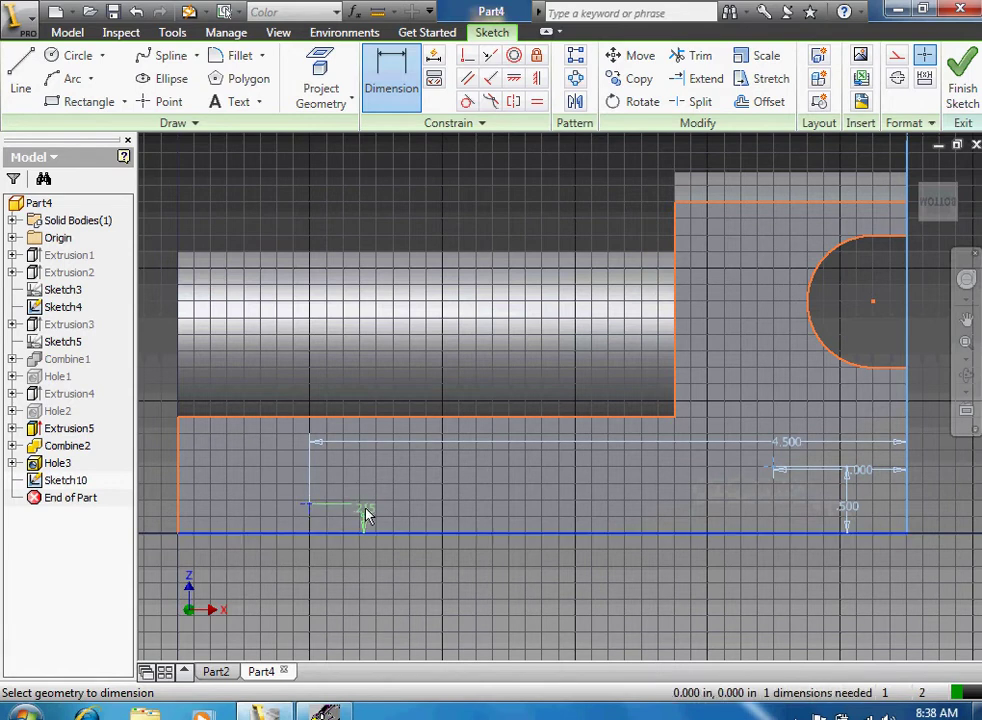
{"action": "left_click", "coordinate": [388, 517]}
{"action": "type", "text": "0.5"}
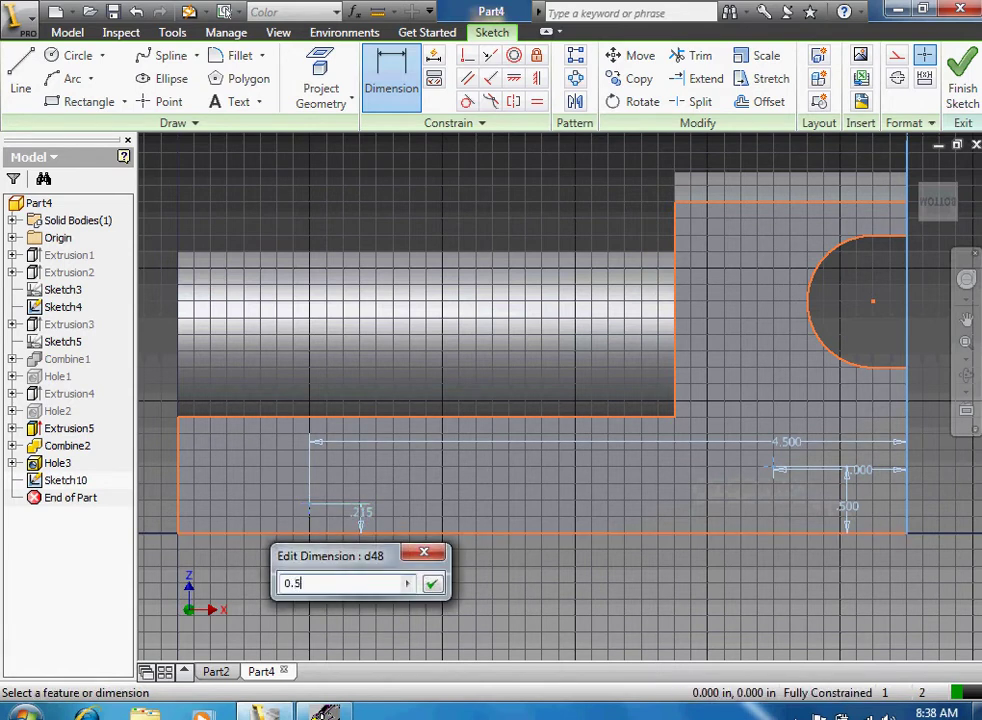
{"action": "key", "text": "Return"}
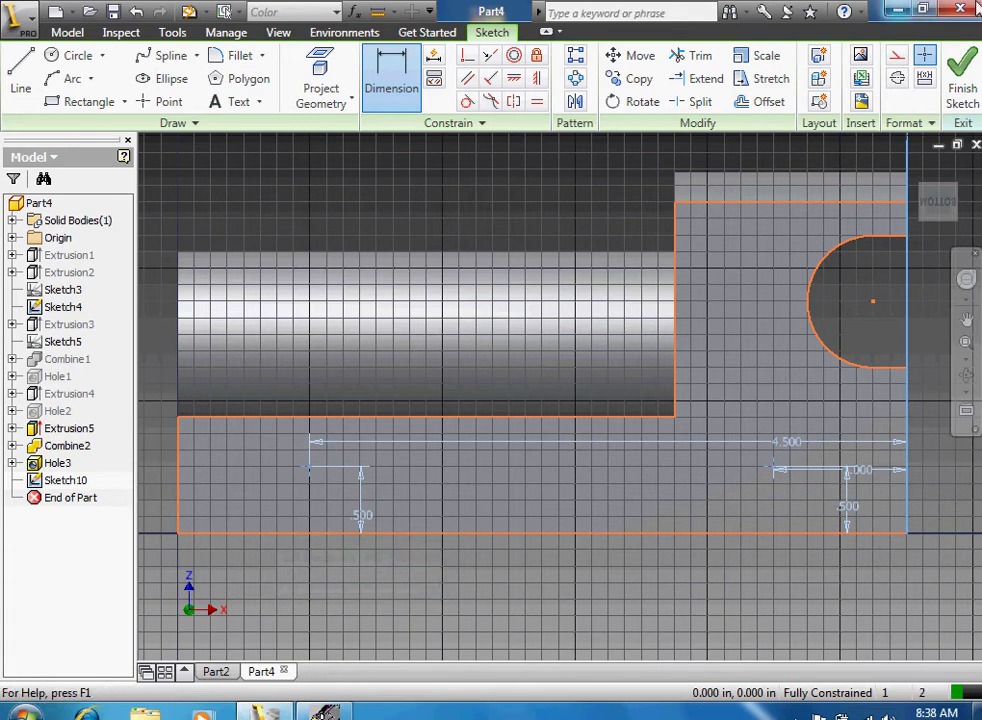
Step: Drill two 0.25 in Through All holes at the Sketch10 points on the side face
{"action": "left_click", "coordinate": [962, 75]}
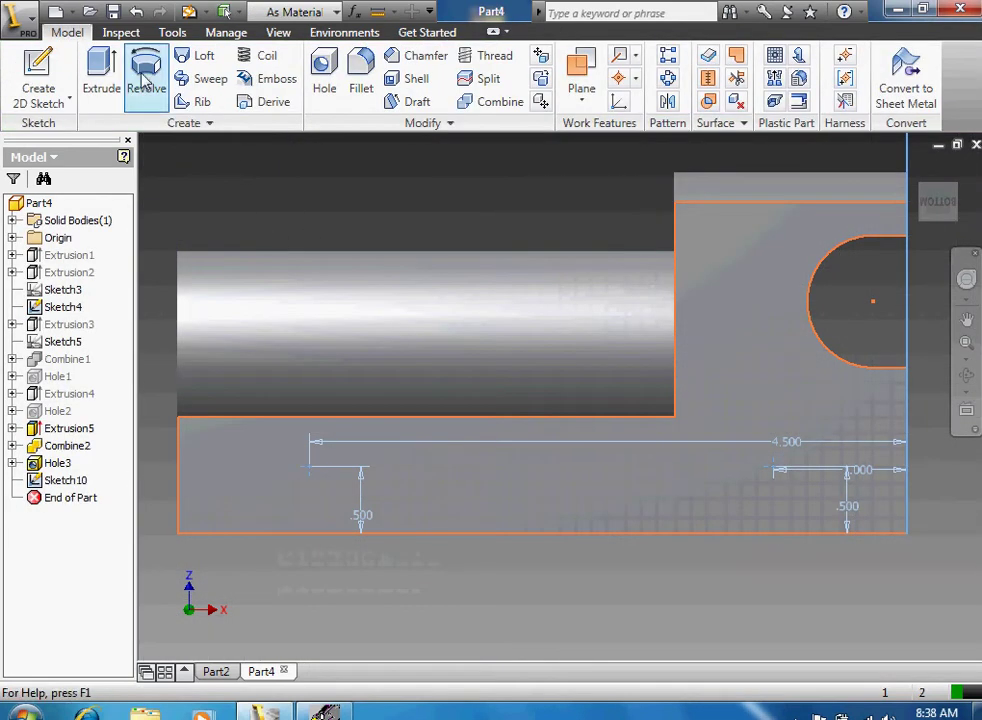
{"action": "left_click", "coordinate": [310, 467]}
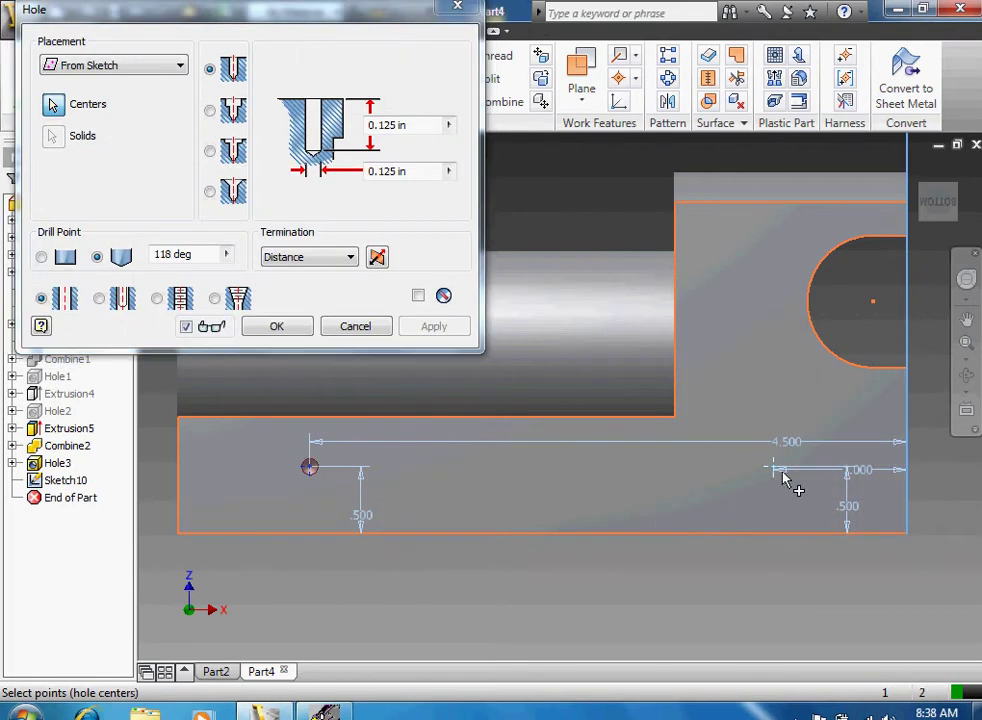
{"action": "left_click", "coordinate": [345, 256]}
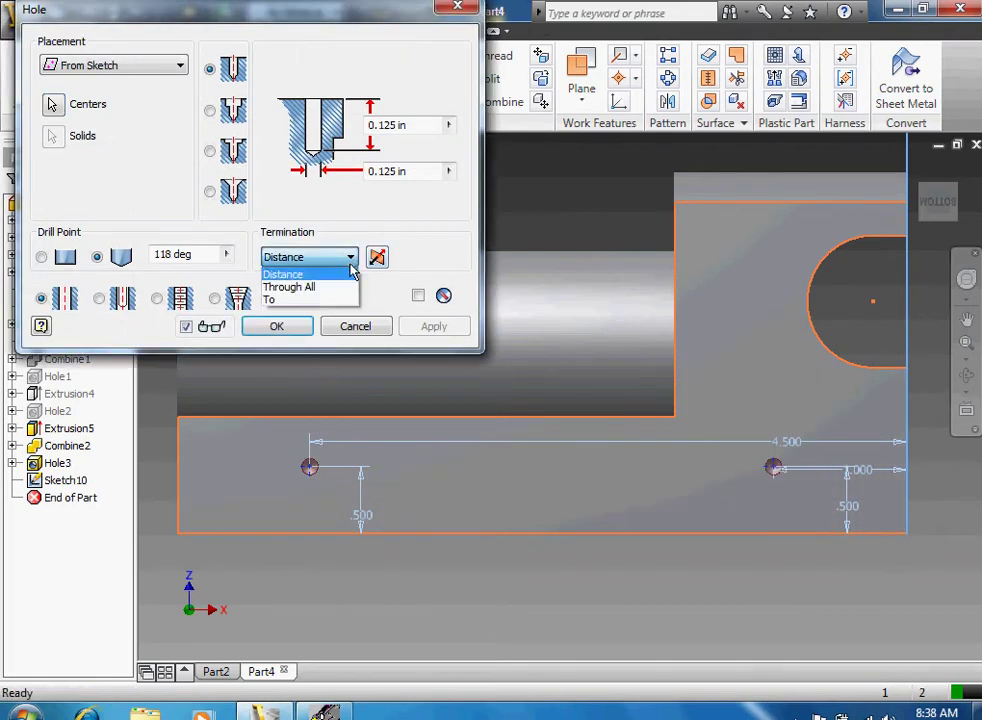
{"action": "left_click", "coordinate": [305, 284]}
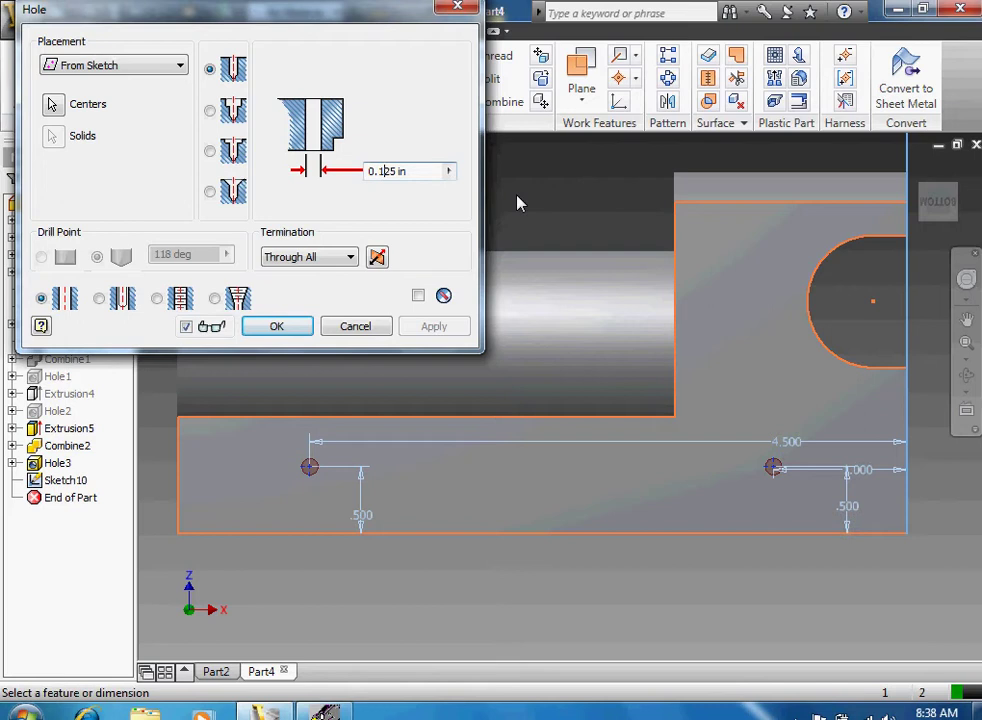
{"action": "key", "text": "BackSpace"}
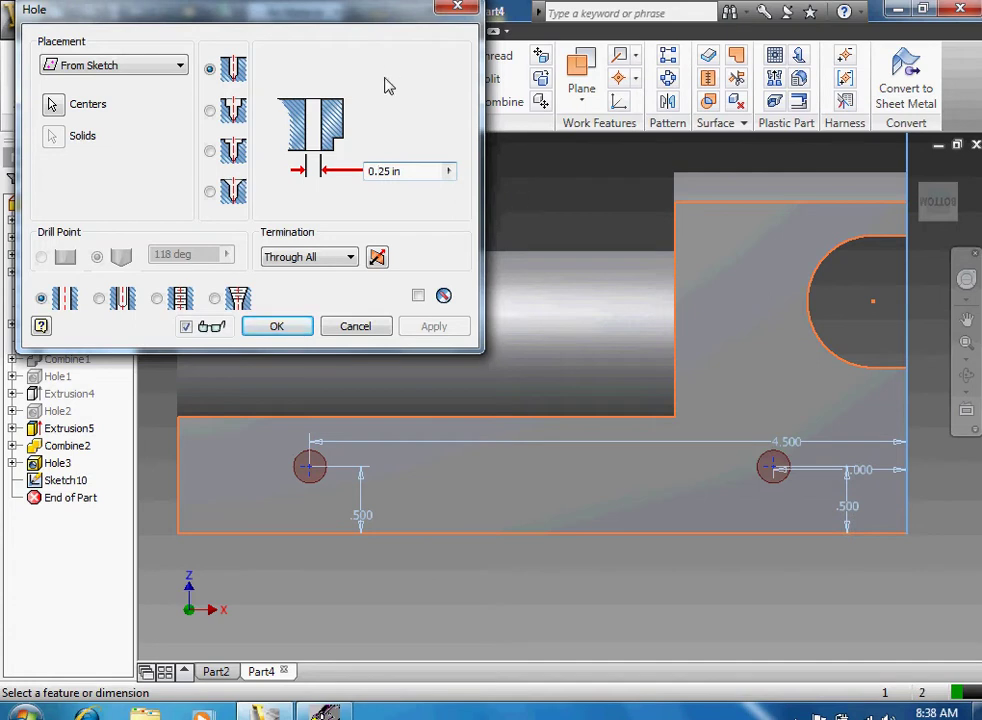
{"action": "left_click", "coordinate": [966, 376]}
{"action": "left_click_drag", "start_coordinate": [700, 400], "coordinate": [622, 472]}
{"action": "left_click", "coordinate": [281, 329]}
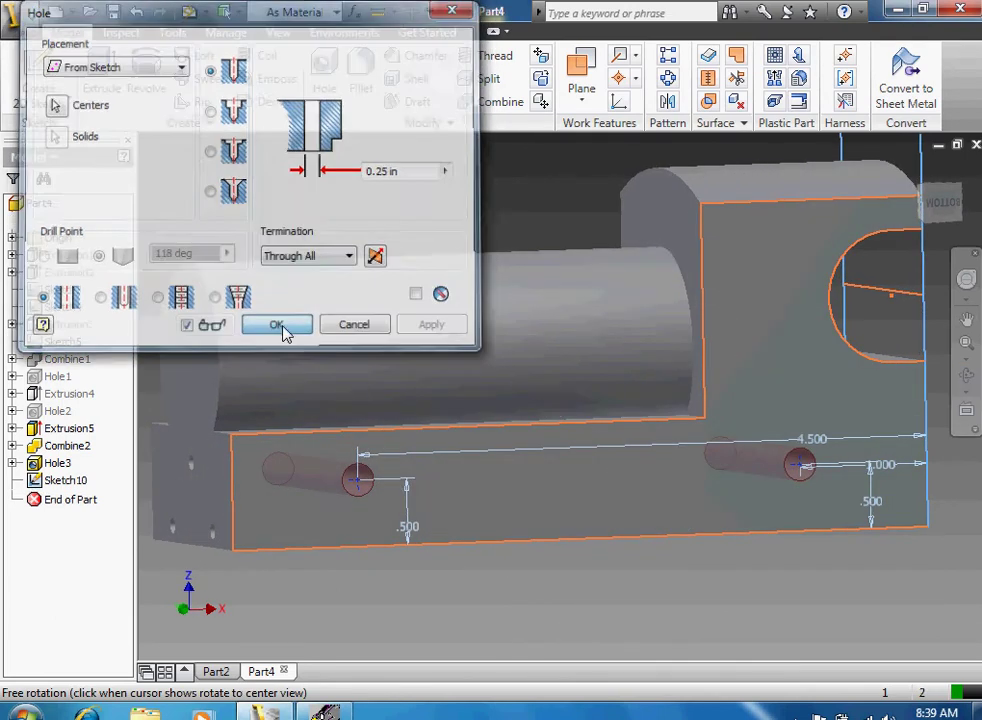
Step: Create Work Plane1 tangent to the cylinder's curved face and parallel to the block face
{"action": "left_click", "coordinate": [967, 377]}
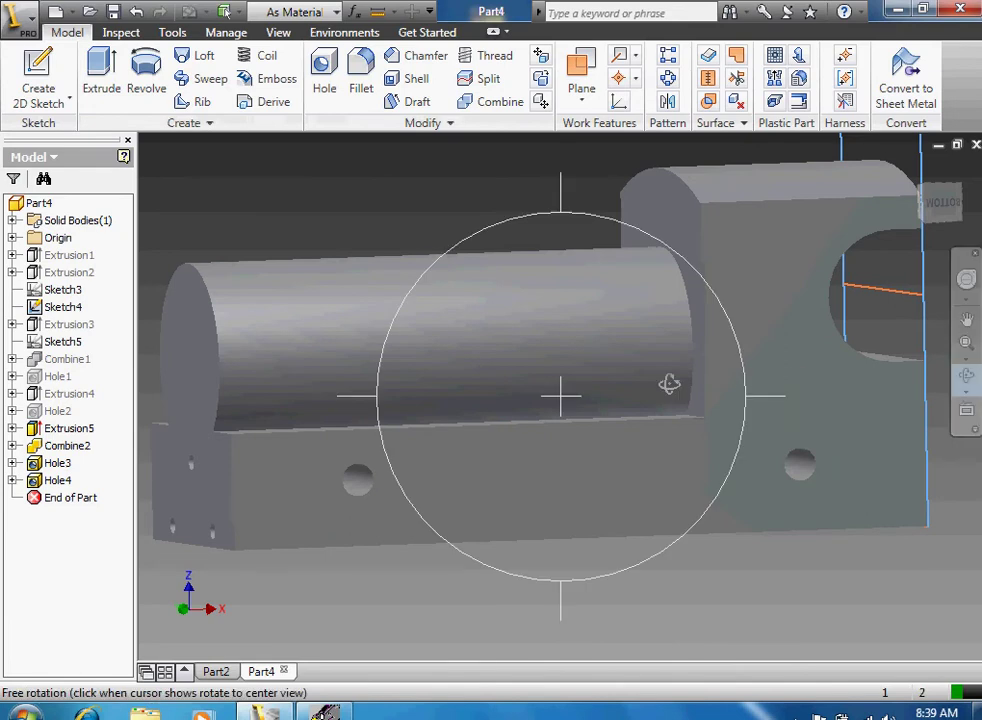
{"action": "left_click_drag", "start_coordinate": [609, 386], "coordinate": [516, 381]}
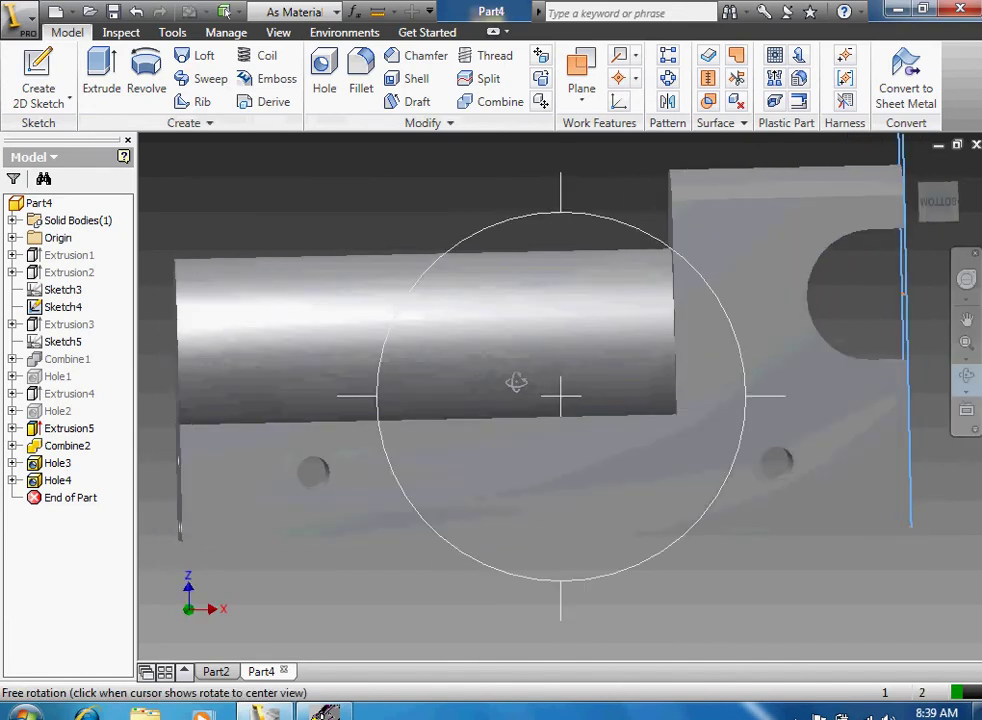
{"action": "left_click_drag", "start_coordinate": [343, 450], "coordinate": [446, 305]}
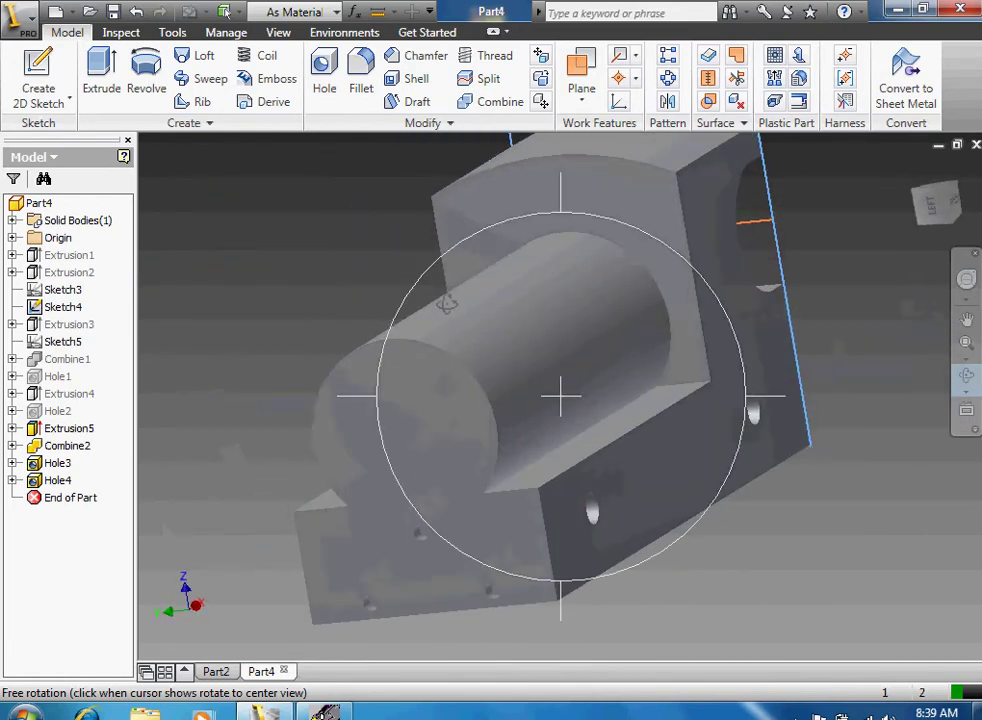
{"action": "right_click", "coordinate": [326, 286]}
{"action": "left_click", "coordinate": [360, 290]}
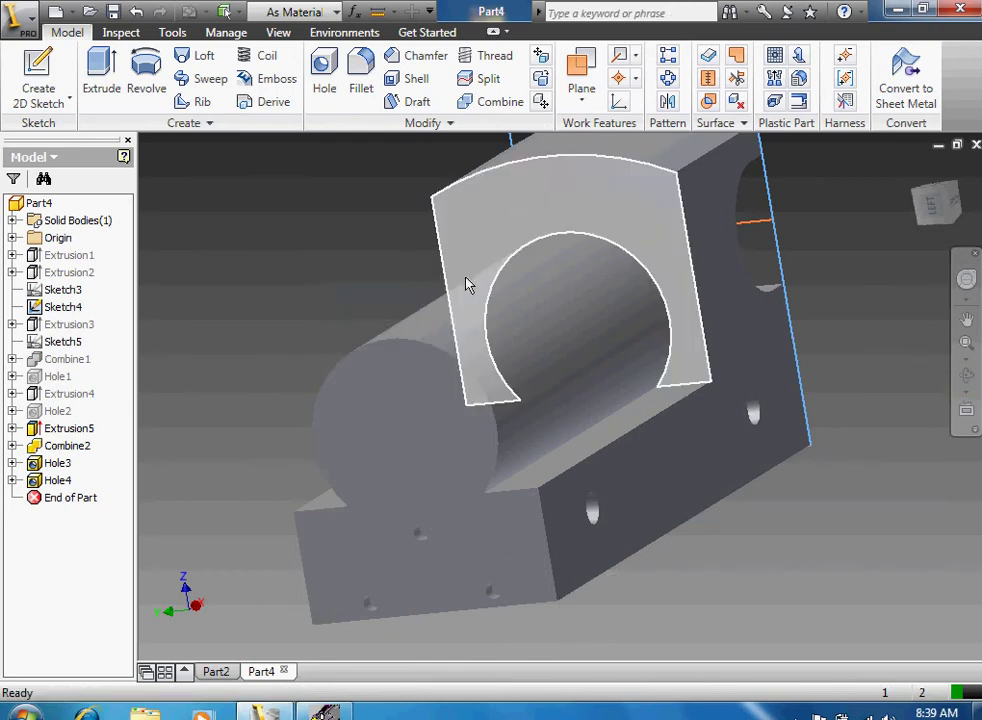
{"action": "left_click", "coordinate": [586, 108]}
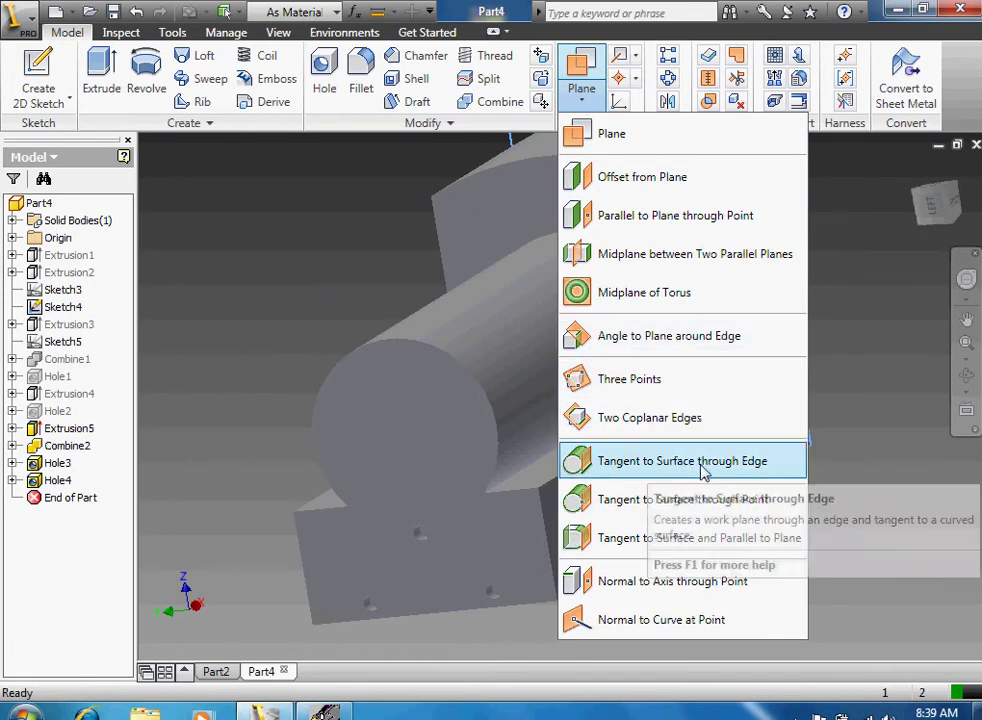
{"action": "left_click", "coordinate": [685, 545]}
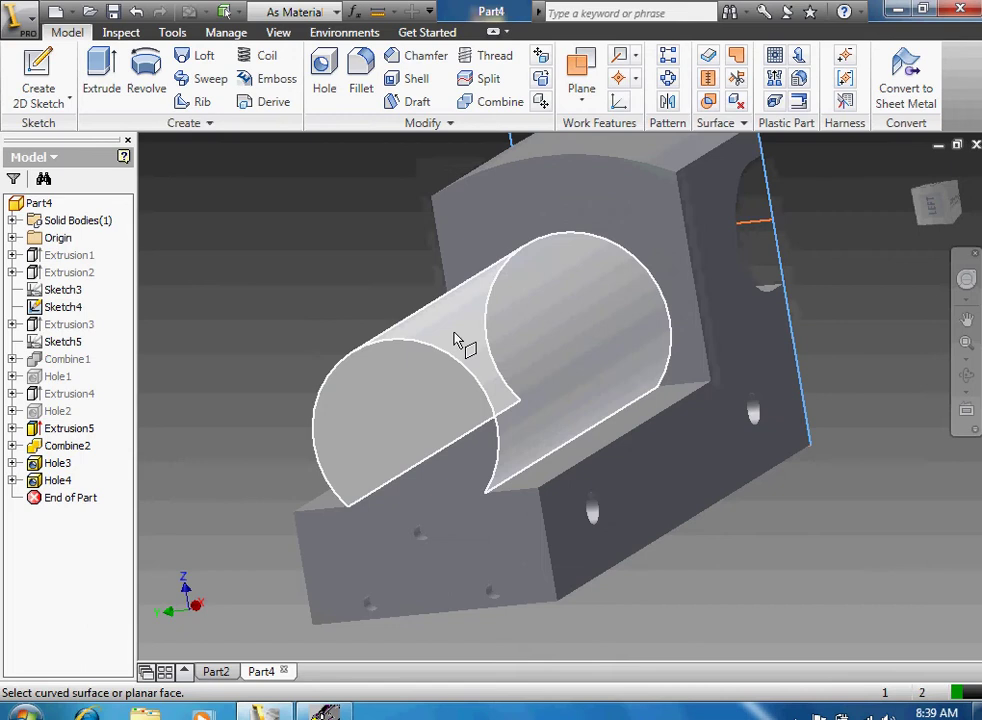
{"action": "left_click", "coordinate": [452, 340]}
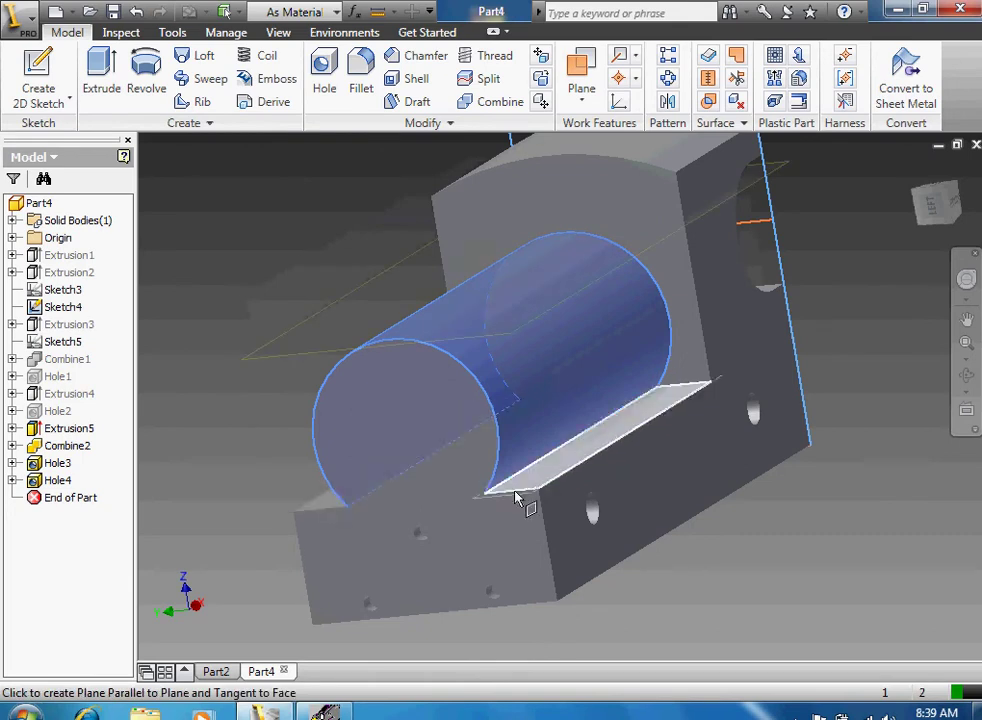
{"action": "left_click", "coordinate": [535, 490]}
Step: Orbit to view Work Plane1 across the cylinder and start a new 2D sketch
{"action": "key", "text": "F4"}
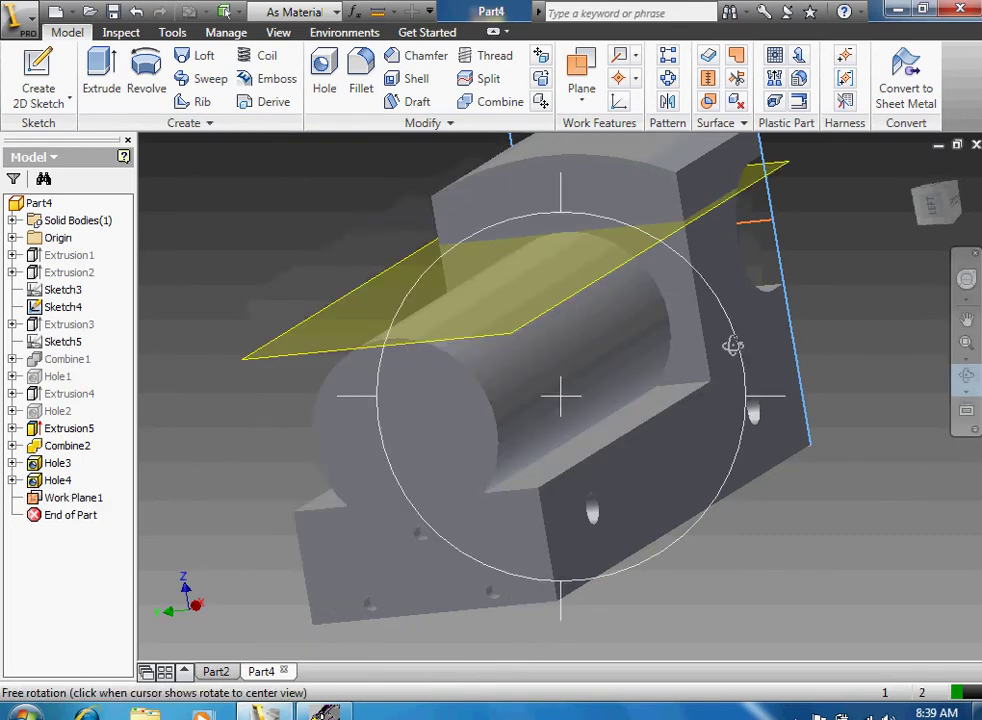
{"action": "left_click_drag", "start_coordinate": [732, 344], "coordinate": [518, 328]}
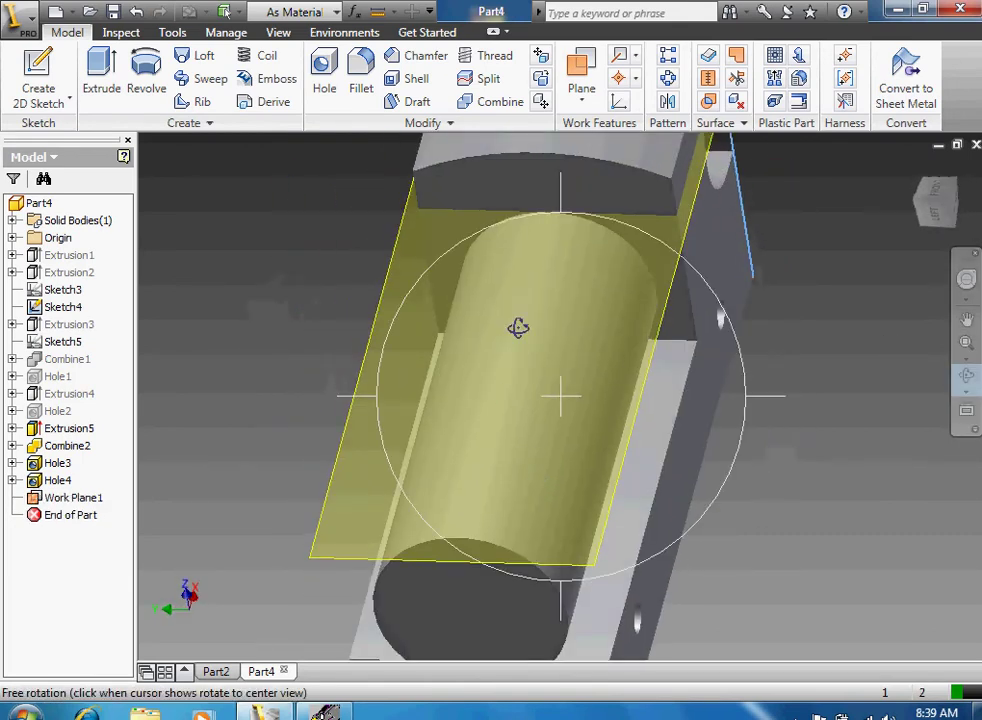
{"action": "left_click_drag", "start_coordinate": [505, 473], "coordinate": [300, 461]}
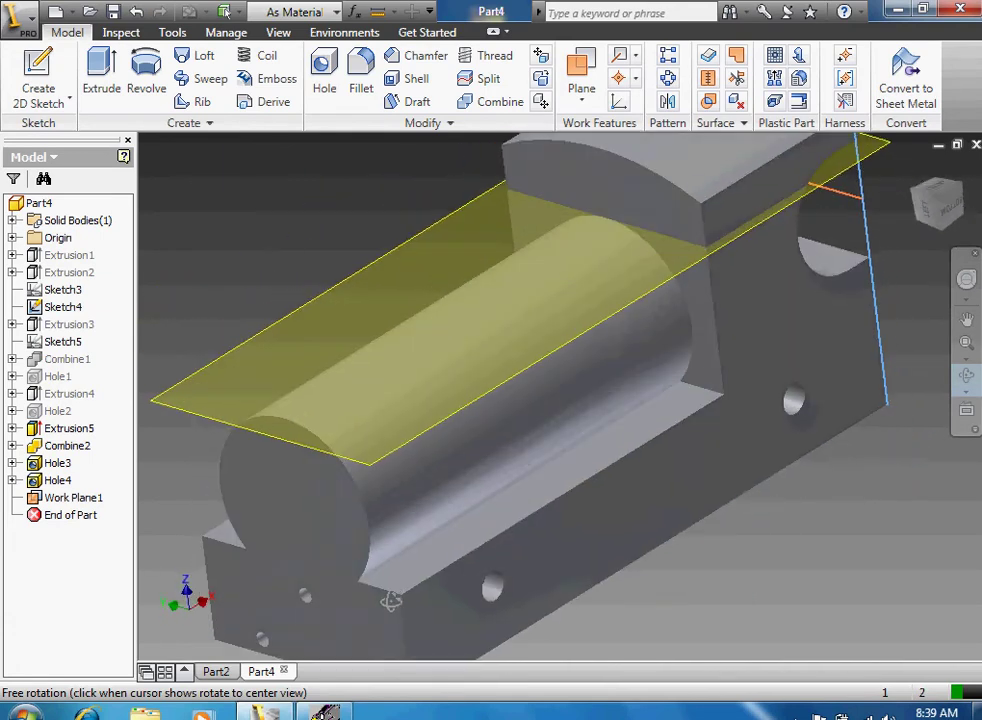
{"action": "right_click", "coordinate": [305, 164]}
{"action": "left_click", "coordinate": [335, 171]}
{"action": "left_click", "coordinate": [38, 80]}
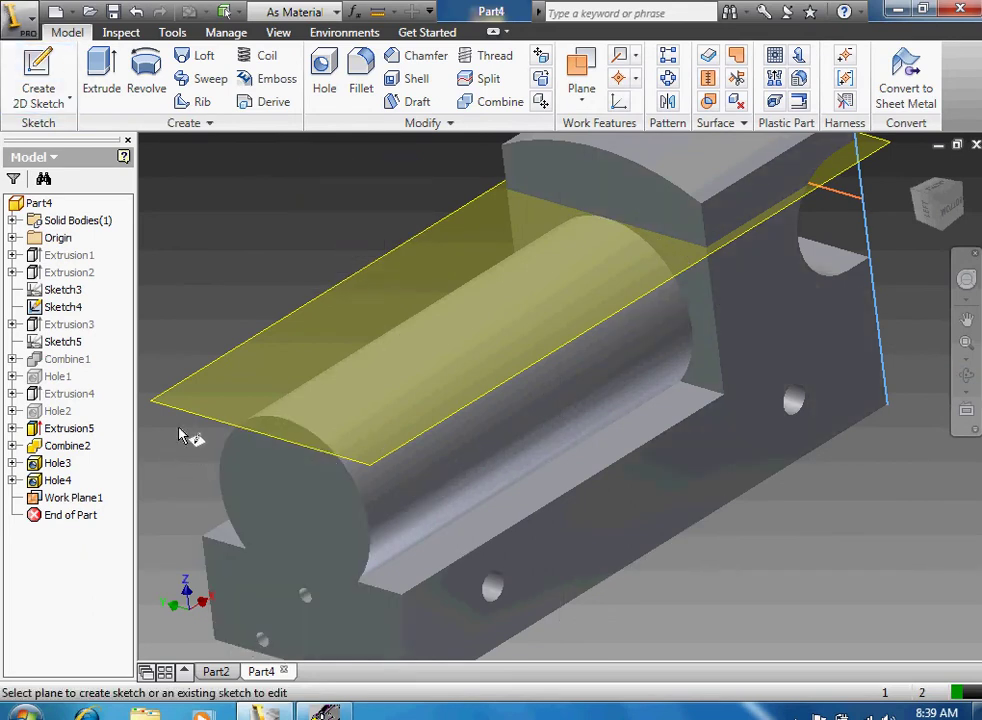
Step: Start Sketch11 on Work Plane1 and set the view to FRONT
{"action": "left_click", "coordinate": [362, 437]}
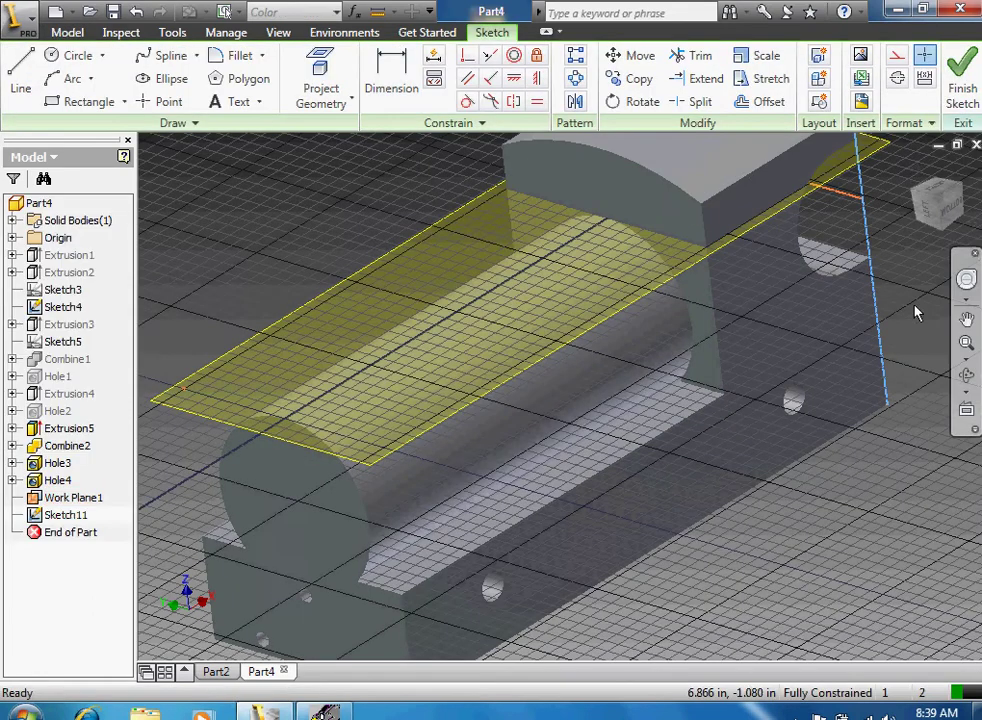
{"action": "left_click", "coordinate": [966, 318]}
{"action": "left_click_drag", "start_coordinate": [900, 330], "coordinate": [930, 250]}
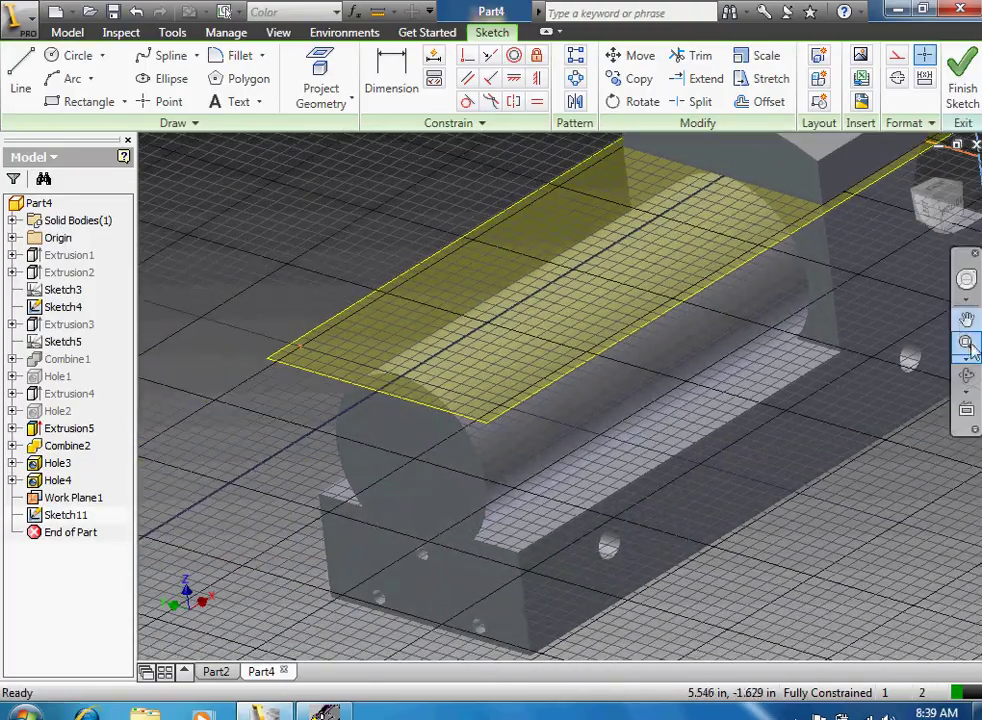
{"action": "left_click", "coordinate": [966, 375]}
{"action": "left_click_drag", "start_coordinate": [722, 318], "coordinate": [524, 563]}
{"action": "left_click", "coordinate": [546, 561]}
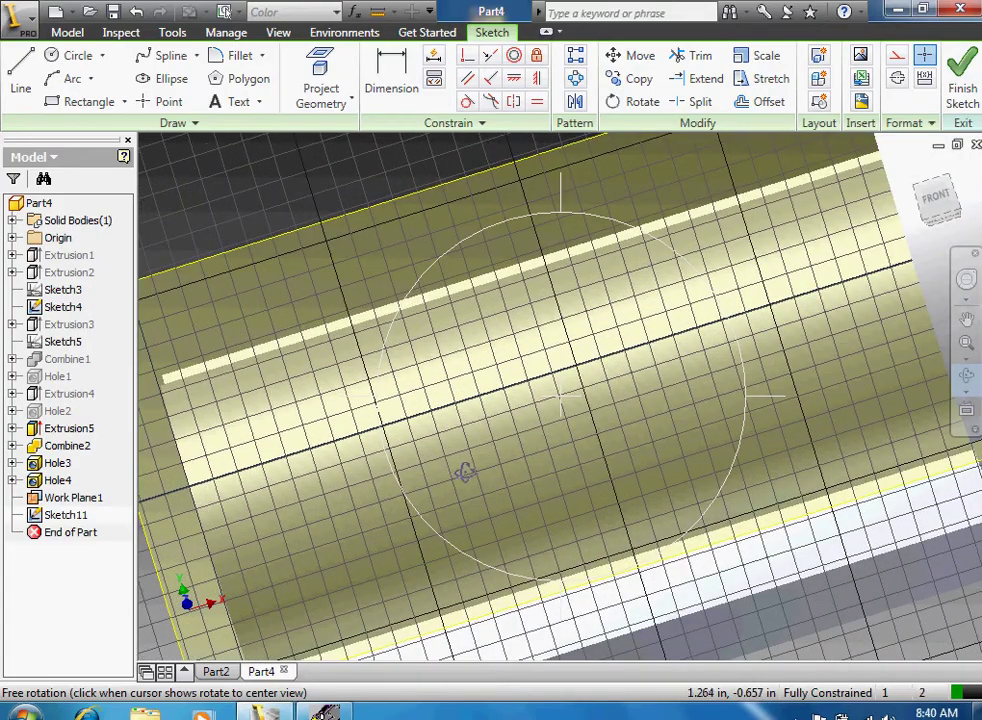
{"action": "left_click_drag", "start_coordinate": [464, 472], "coordinate": [517, 461]}
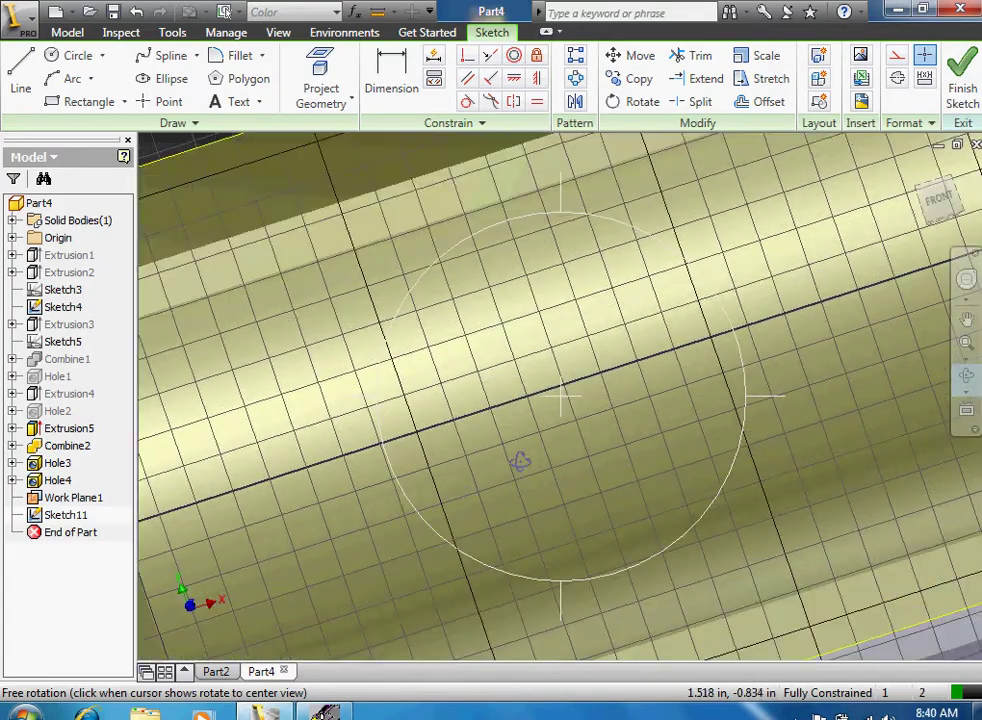
{"action": "left_click", "coordinate": [943, 180]}
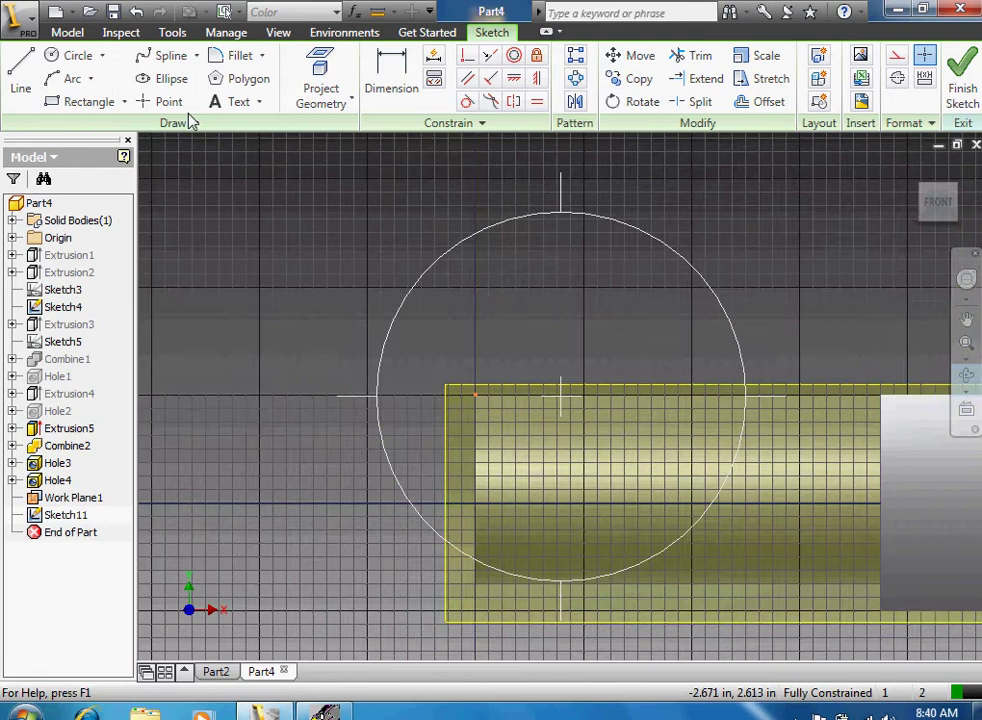
Step: Activate the Point tool, then zoom and tilt the view toward the cylinder's end
{"action": "left_click", "coordinate": [162, 101]}
{"action": "scroll", "coordinate": [472, 500], "scroll_direction": "up", "scroll_amount": 2}
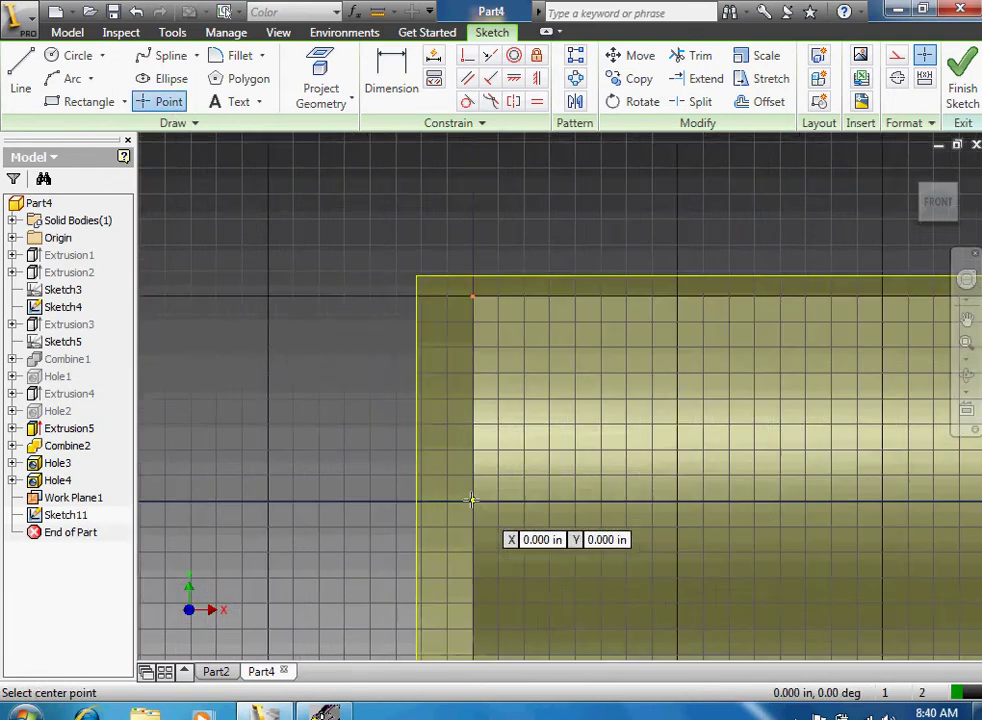
{"action": "scroll", "coordinate": [470, 500], "scroll_direction": "up", "scroll_amount": 2}
{"action": "scroll", "coordinate": [478, 502], "scroll_direction": "down", "scroll_amount": 4}
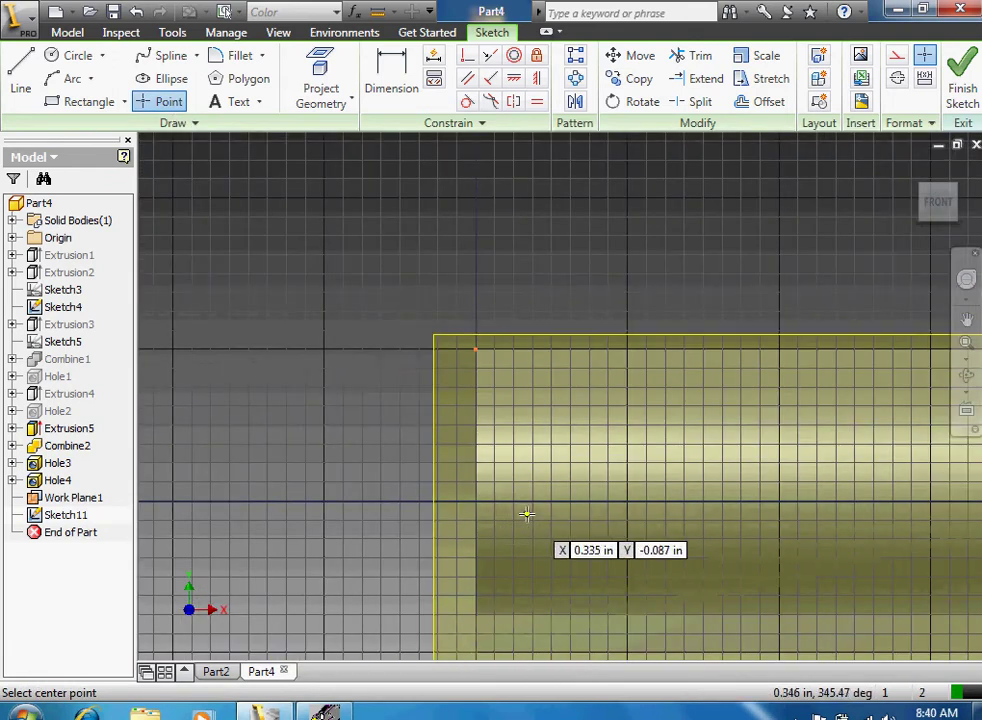
{"action": "scroll", "coordinate": [660, 505], "scroll_direction": "down", "scroll_amount": 2}
{"action": "scroll", "coordinate": [720, 520], "scroll_direction": "up", "scroll_amount": 2}
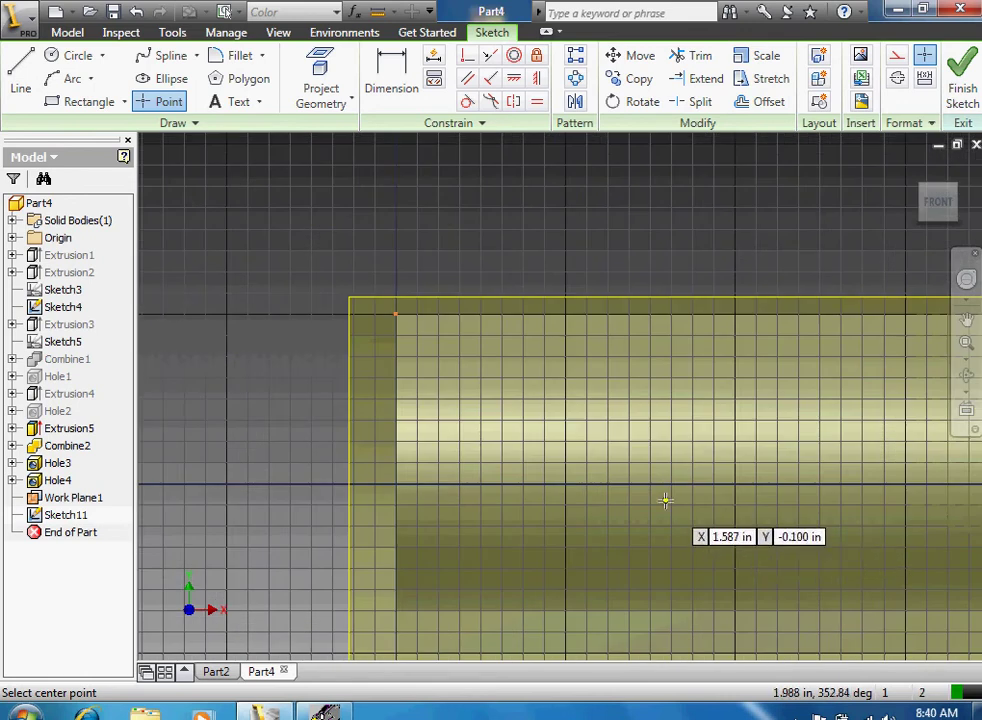
{"action": "scroll", "coordinate": [450, 487], "scroll_direction": "up", "scroll_amount": 3}
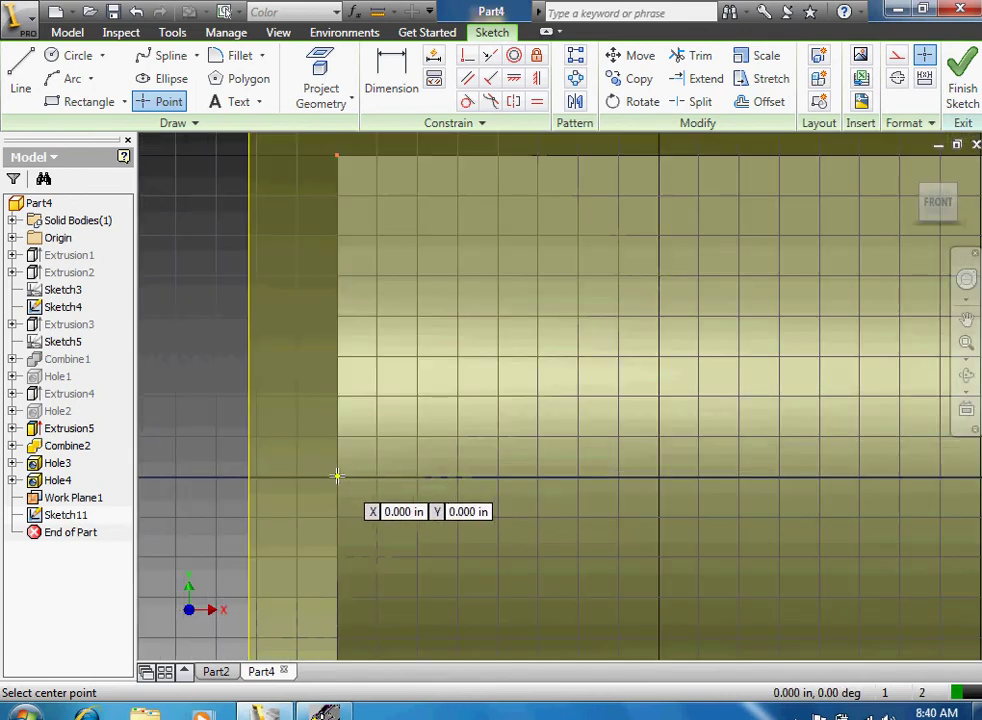
{"action": "scroll", "coordinate": [870, 344], "scroll_direction": "down", "scroll_amount": 2}
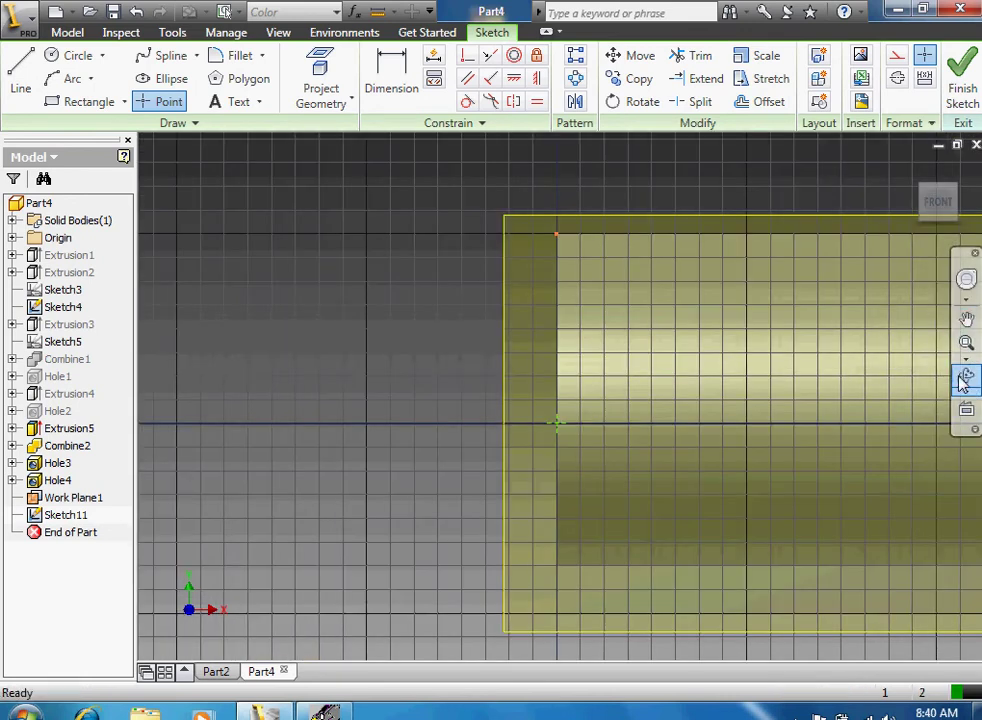
{"action": "left_click", "coordinate": [966, 378]}
{"action": "left_click_drag", "start_coordinate": [697, 381], "coordinate": [647, 313]}
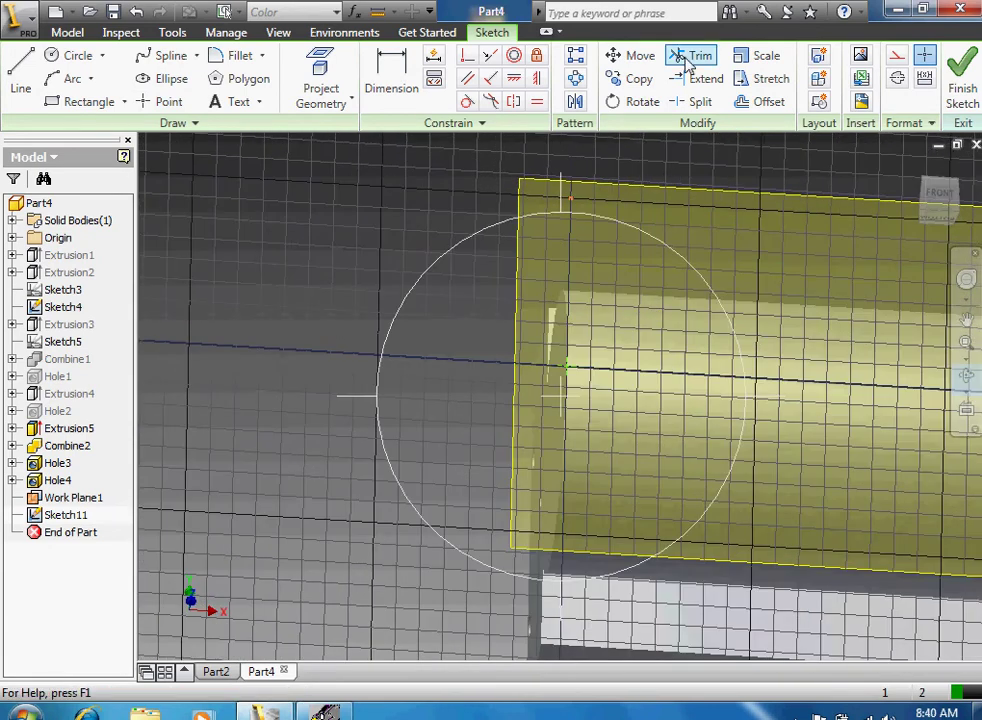
{"action": "left_click", "coordinate": [160, 101]}
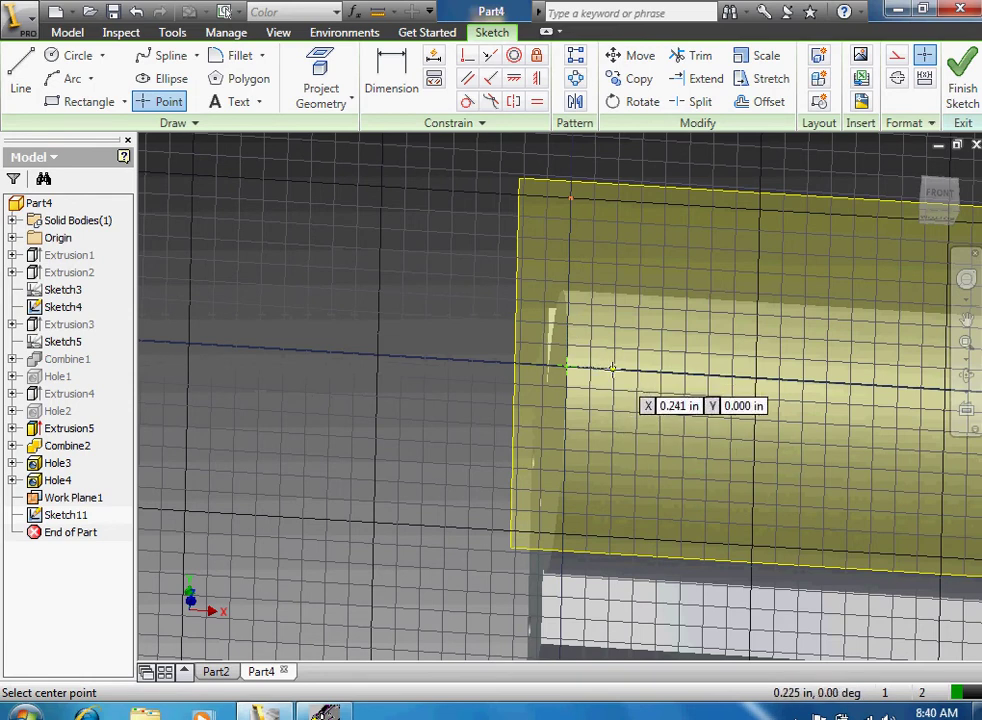
{"action": "scroll", "coordinate": [668, 367], "scroll_direction": "up", "scroll_amount": 3}
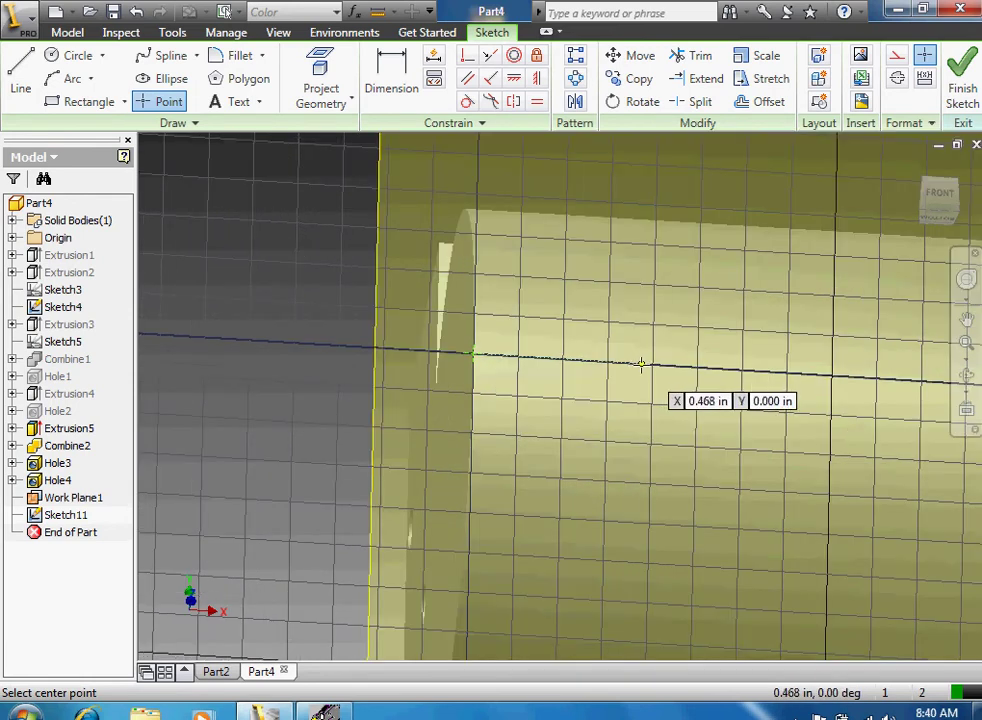
Step: Place a sketch point on the horizontal axis line and dimension it
{"action": "left_click", "coordinate": [641, 364]}
{"action": "right_click", "coordinate": [680, 372]}
{"action": "left_click", "coordinate": [692, 380]}
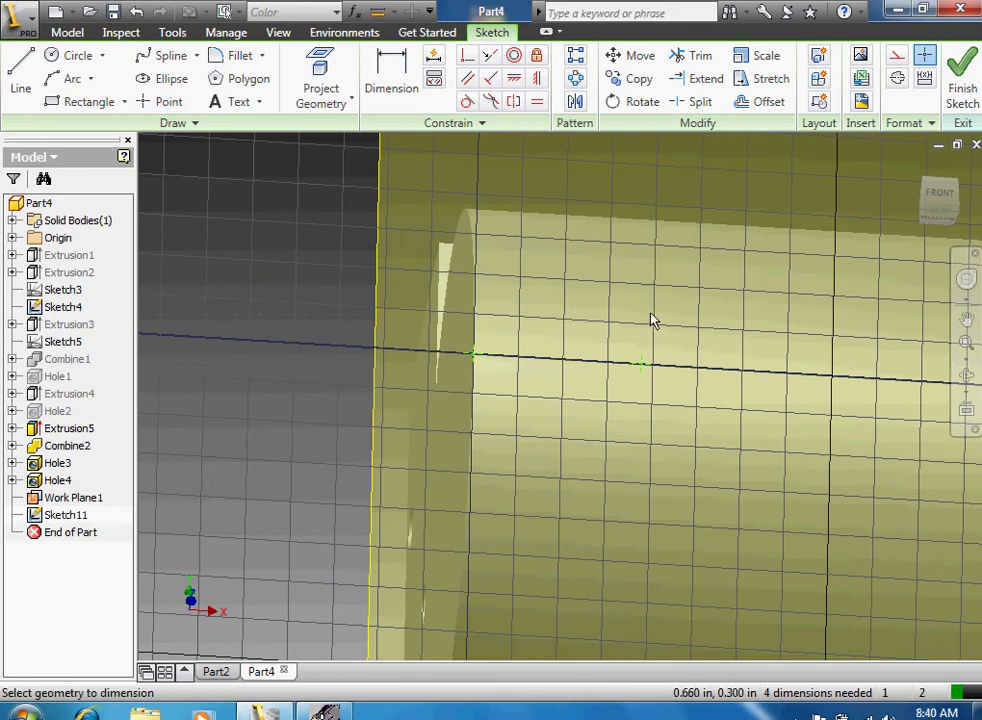
{"action": "key", "text": "d"}
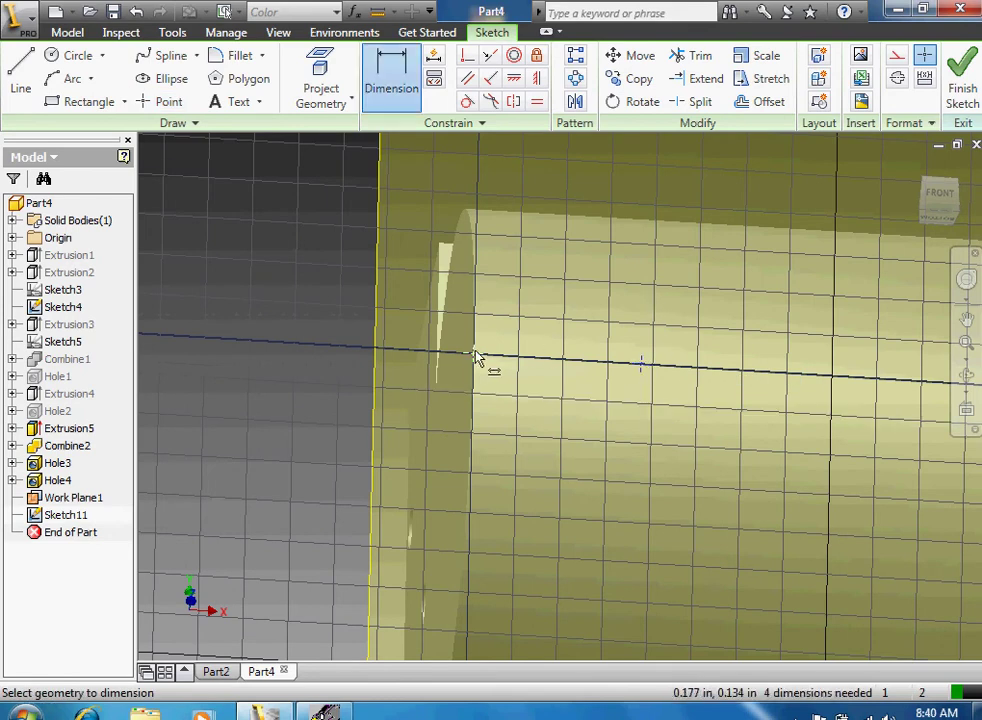
{"action": "left_click", "coordinate": [563, 424]}
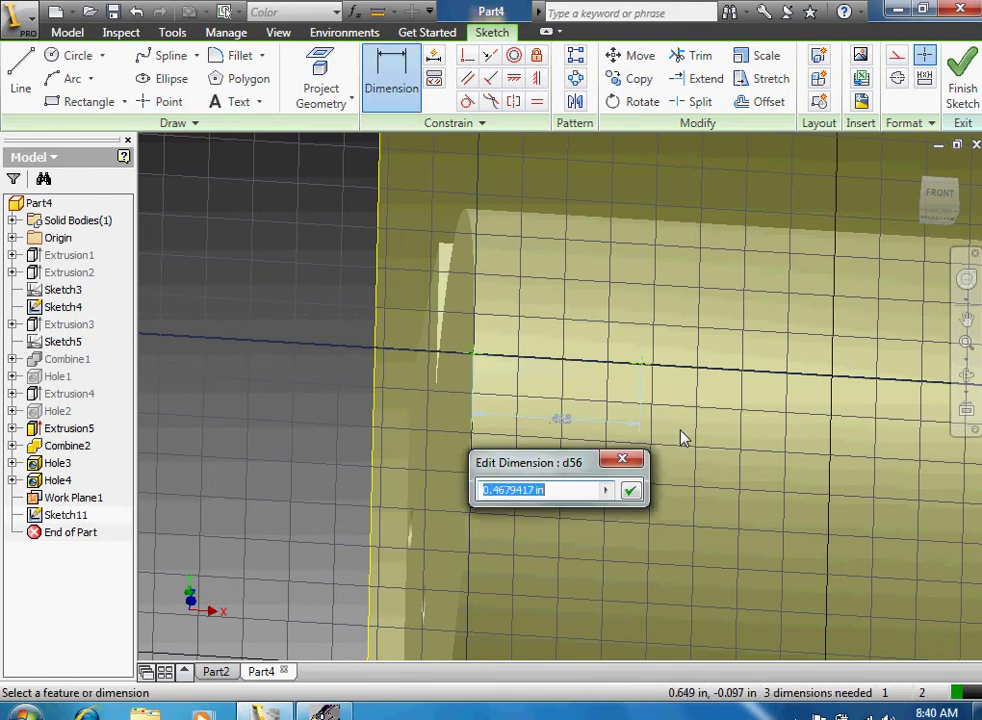
{"action": "type", "text": "0.88"}
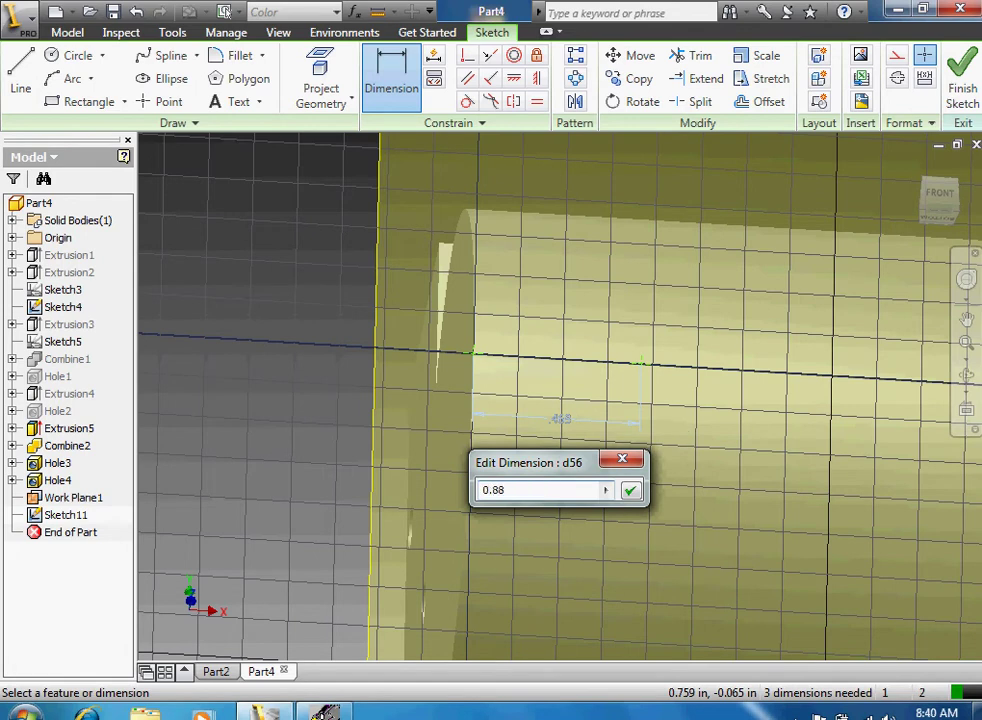
{"action": "key", "text": "Return"}
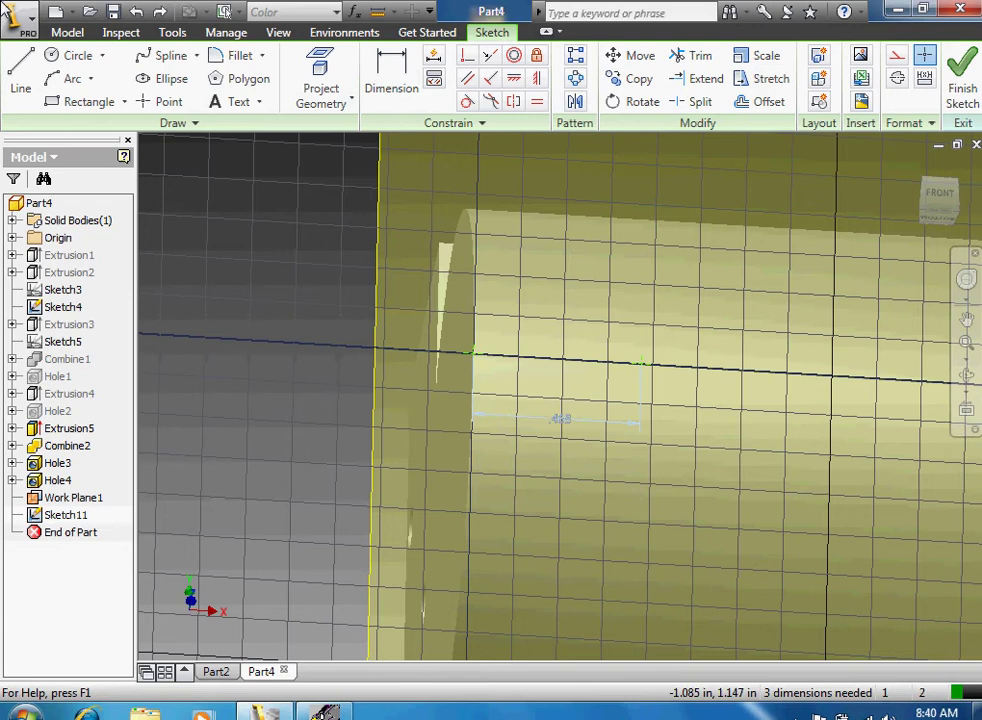
Step: Draw a vertical line across the cylinder end from its top edge to its lower edge
{"action": "left_click", "coordinate": [20, 75]}
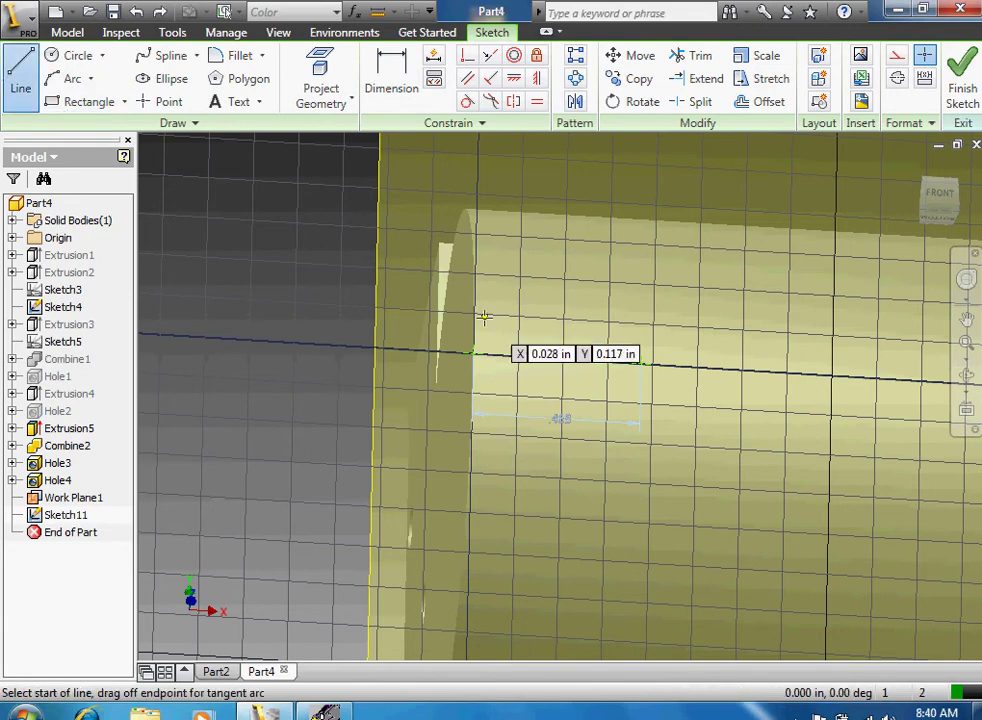
{"action": "left_click", "coordinate": [473, 260]}
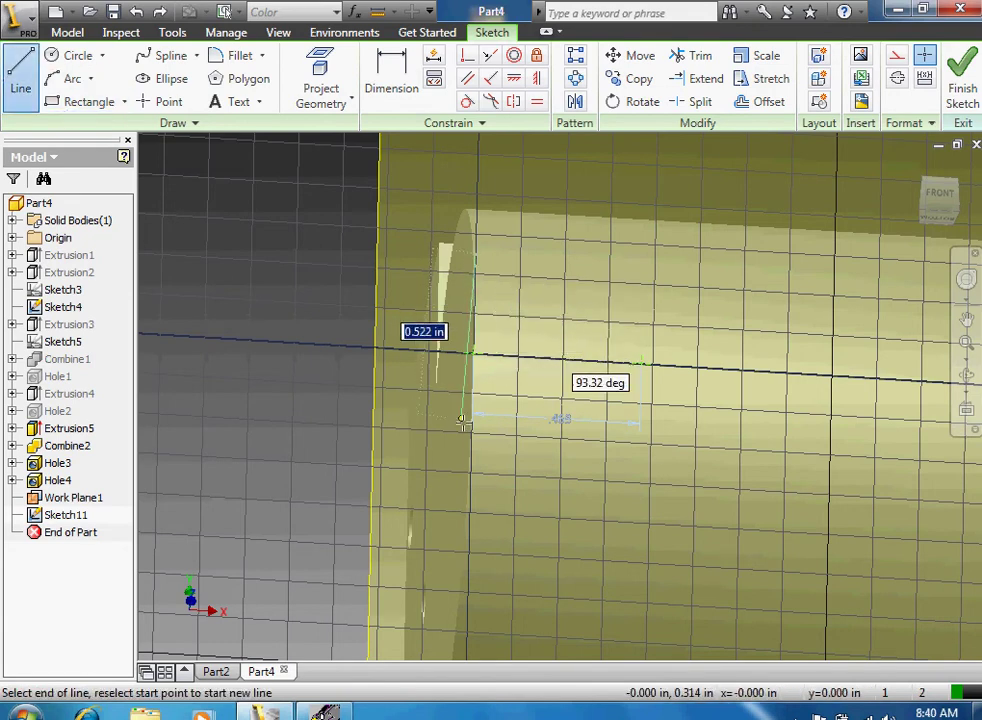
{"action": "left_click", "coordinate": [467, 552]}
{"action": "right_click", "coordinate": [503, 512]}
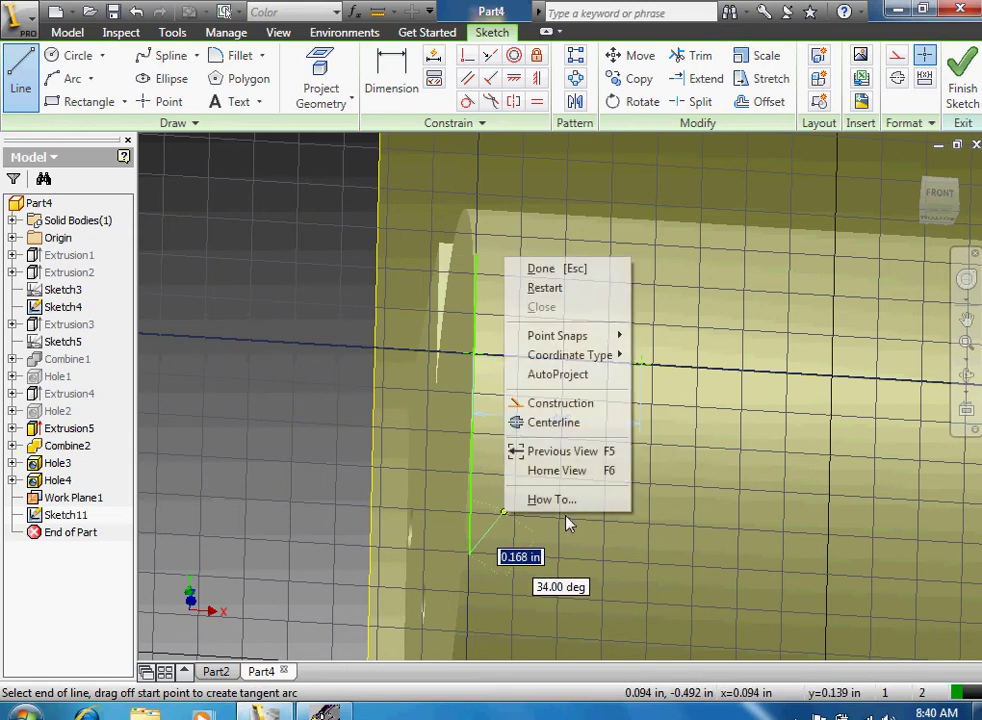
{"action": "left_click", "coordinate": [538, 268]}
Step: Dimension the vertical line to the sketch point as 0.88 in
{"action": "key", "text": "d"}
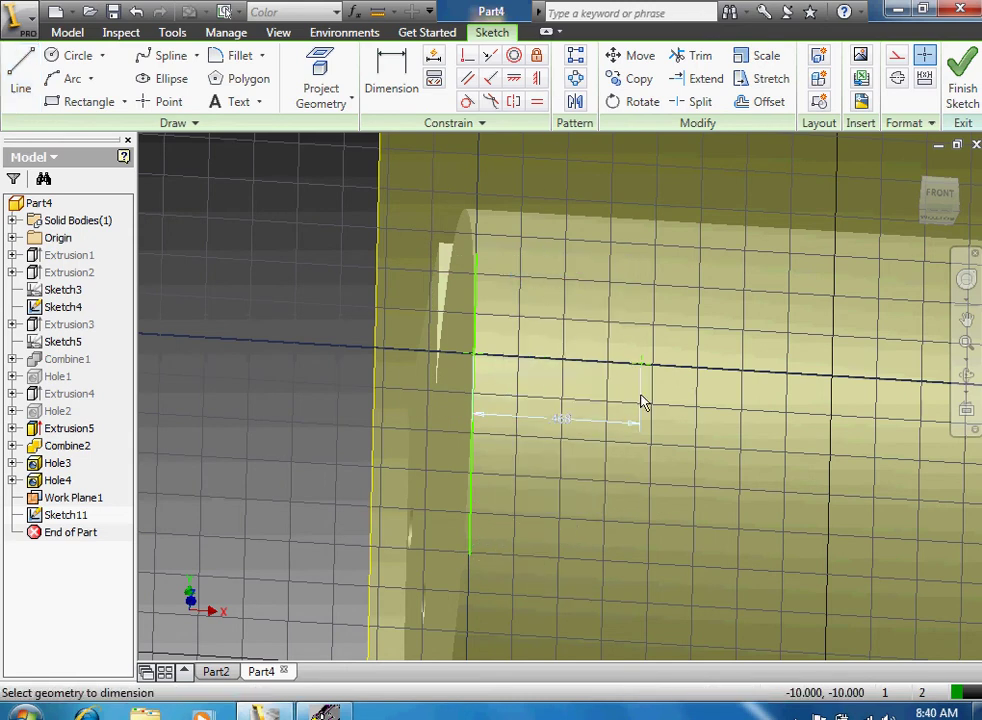
{"action": "left_click", "coordinate": [641, 362]}
{"action": "left_click", "coordinate": [476, 324]}
{"action": "left_click", "coordinate": [597, 320]}
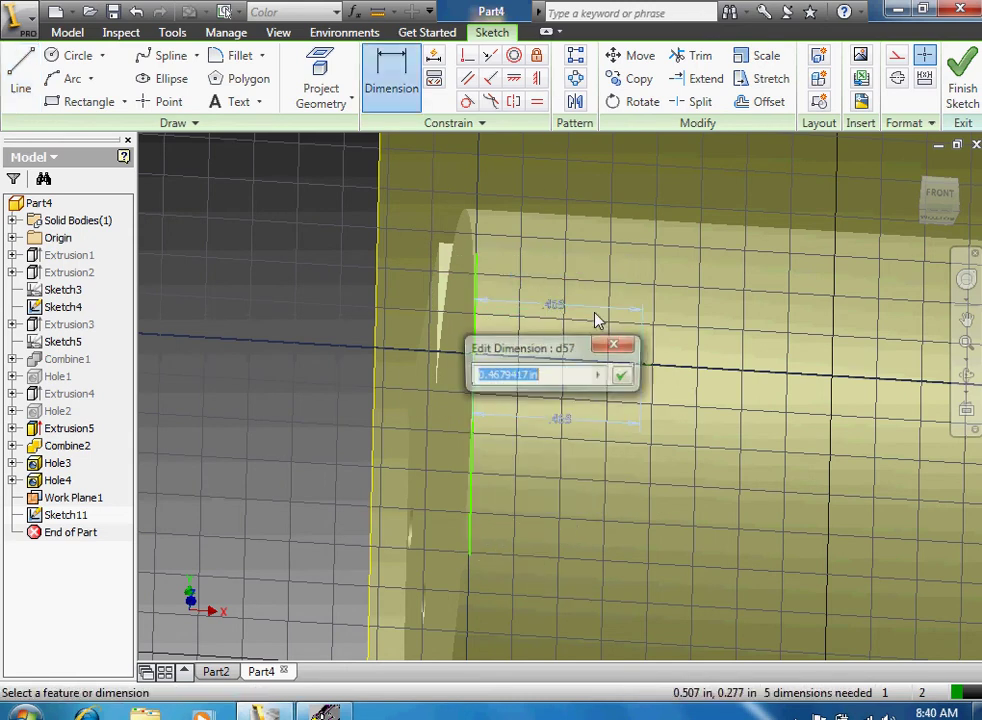
{"action": "type", "text": "0"}
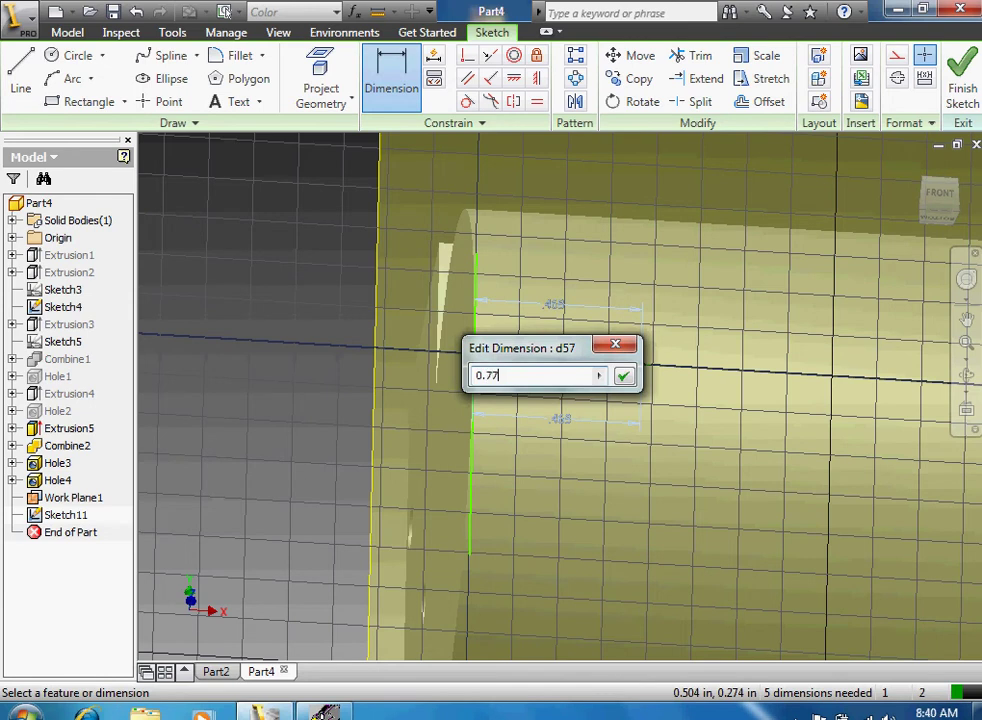
{"action": "type", "text": ".88"}
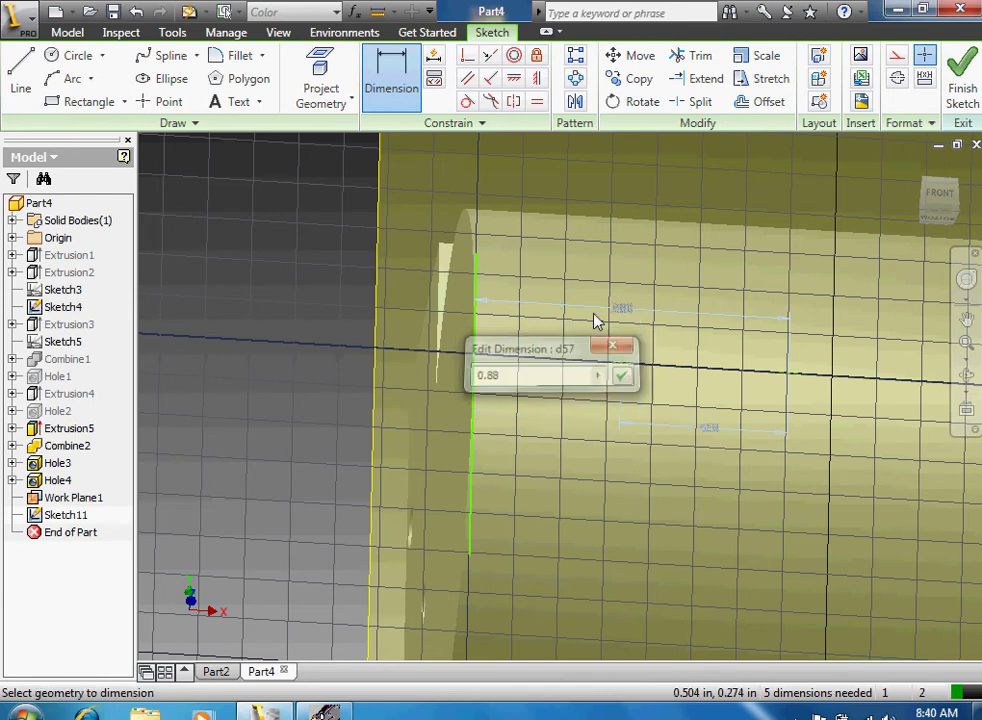
{"action": "key", "text": "Return"}
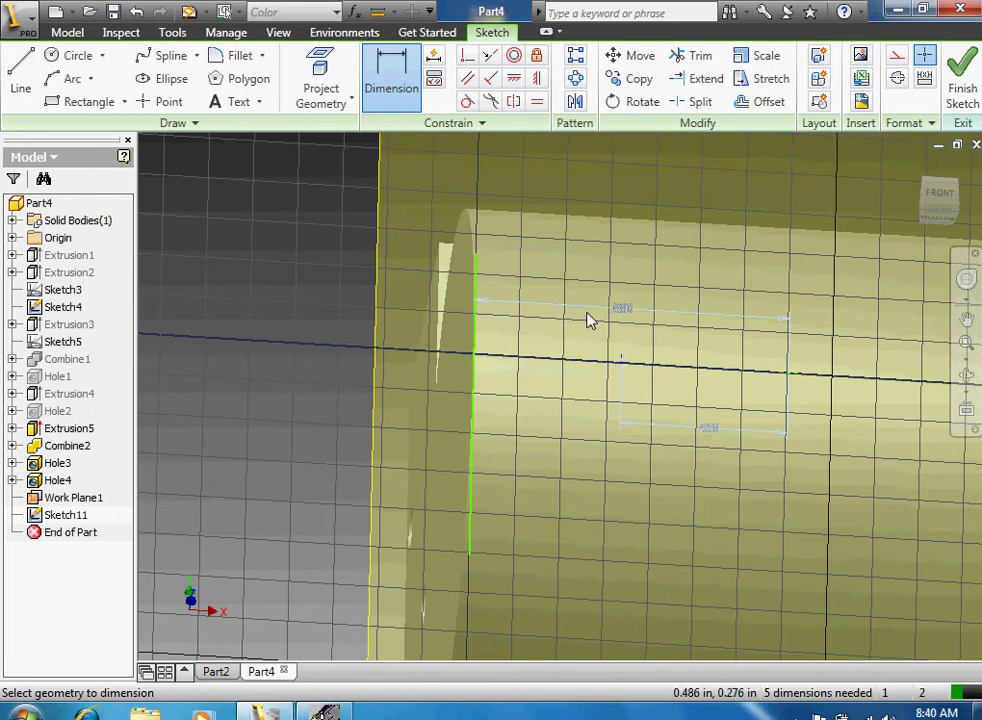
{"action": "right_click", "coordinate": [450, 152]}
{"action": "left_click", "coordinate": [472, 161]}
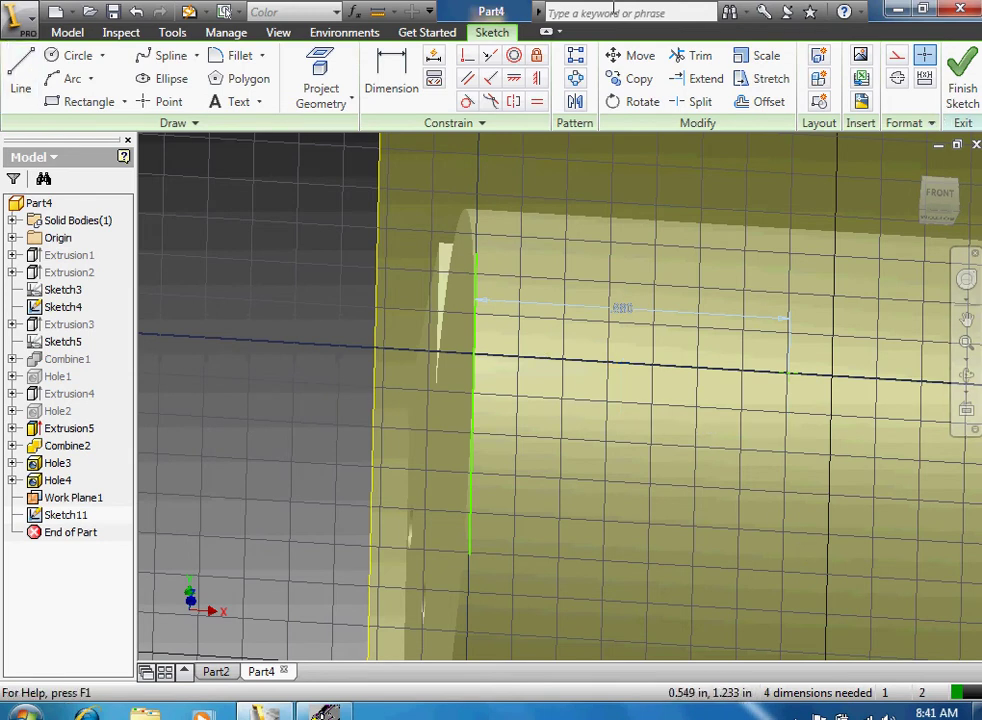
Step: Finish Sketch11 and launch the Hole command
{"action": "left_click", "coordinate": [962, 80]}
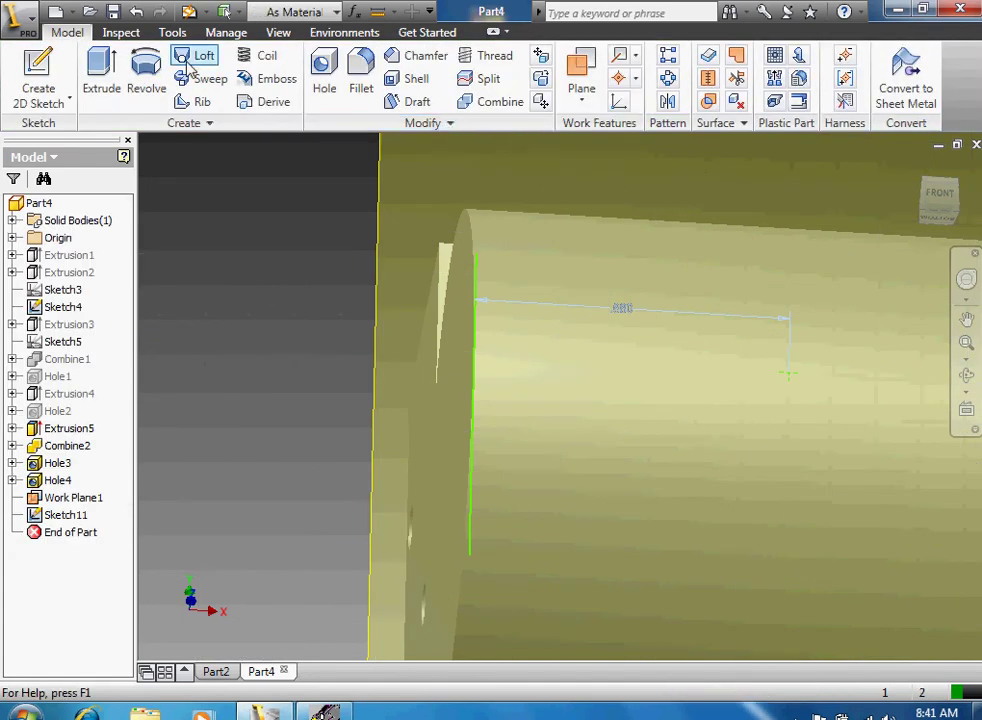
{"action": "left_click", "coordinate": [360, 75]}
{"action": "key", "text": "Escape"}
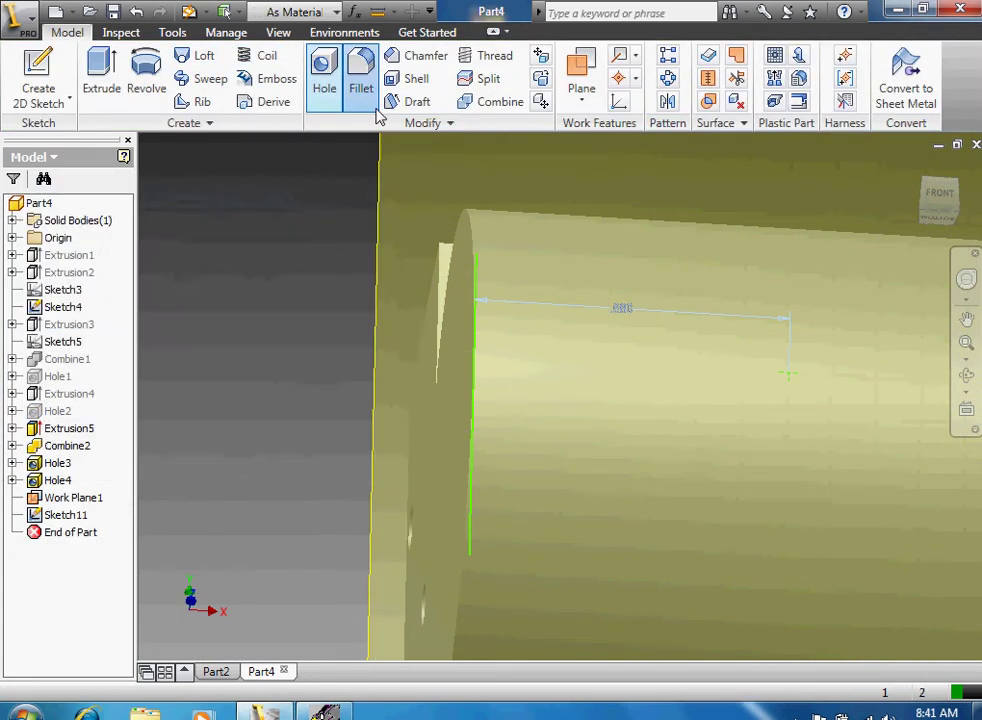
{"action": "key", "text": "h"}
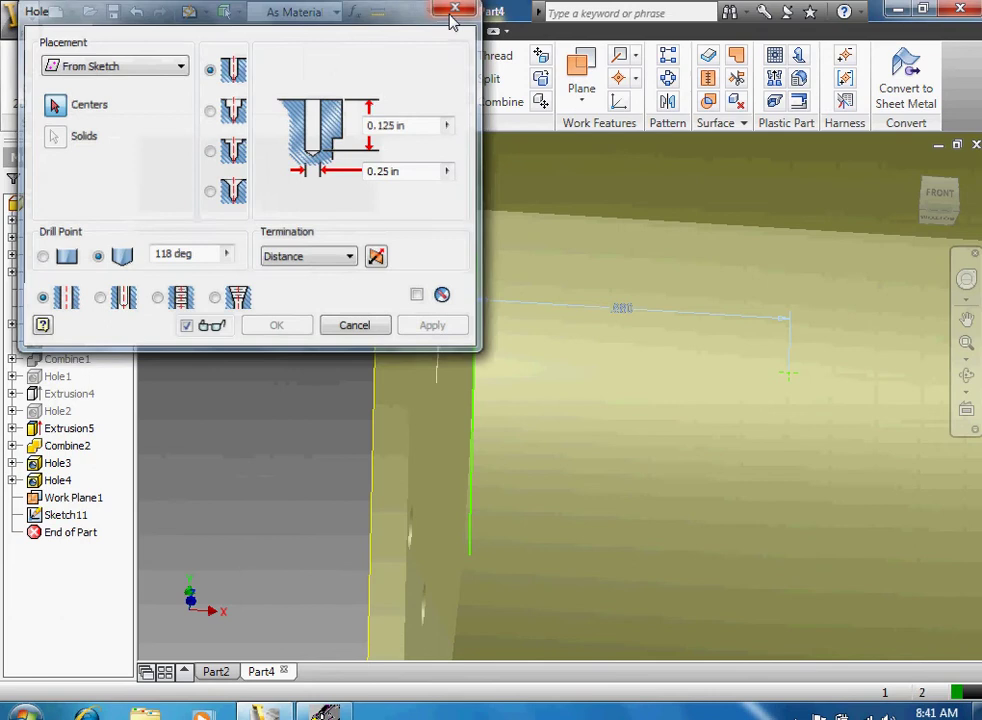
{"action": "left_click", "coordinate": [455, 9]}
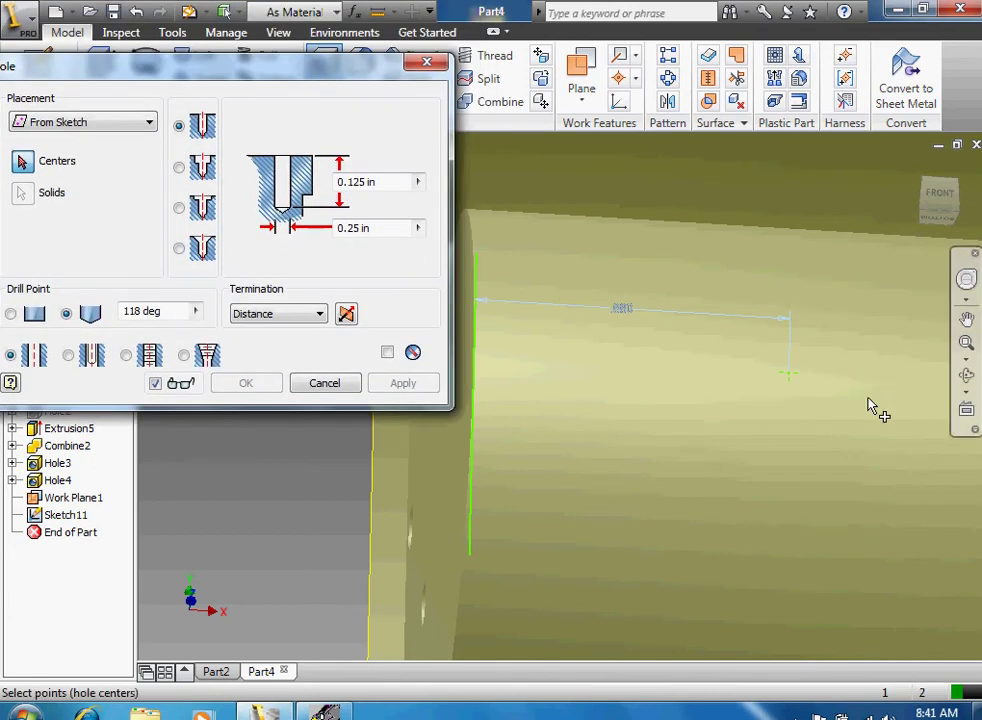
Step: Create a flat-bottomed hole at the sketch point, 0.5 in diameter and 0.25 in deep
{"action": "left_click", "coordinate": [790, 374]}
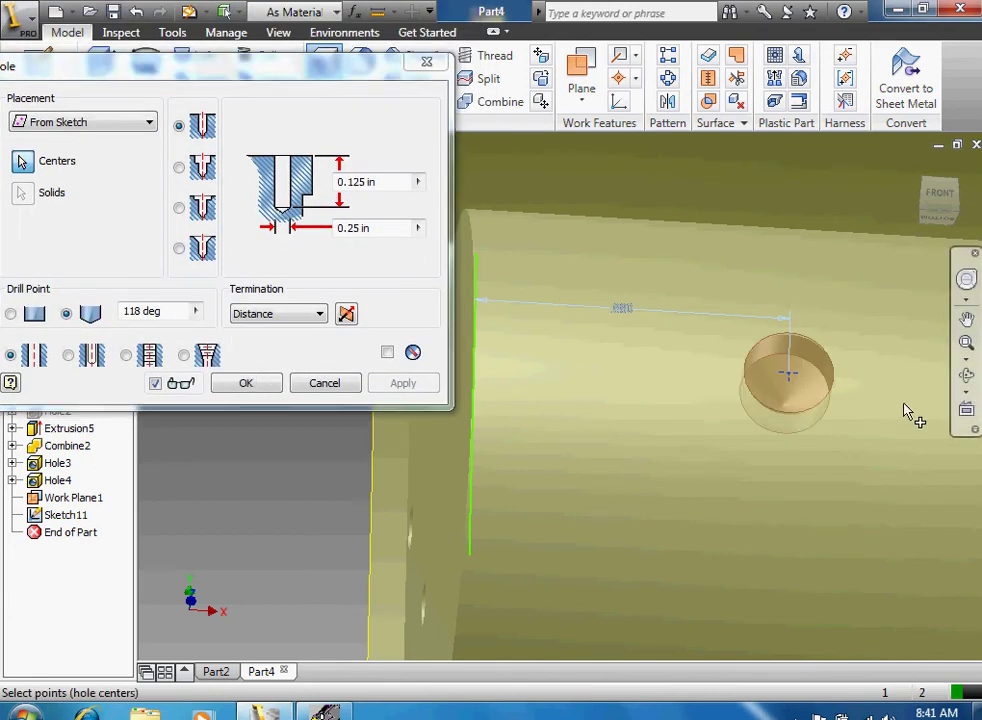
{"action": "left_click", "coordinate": [966, 389]}
{"action": "left_click", "coordinate": [820, 408]}
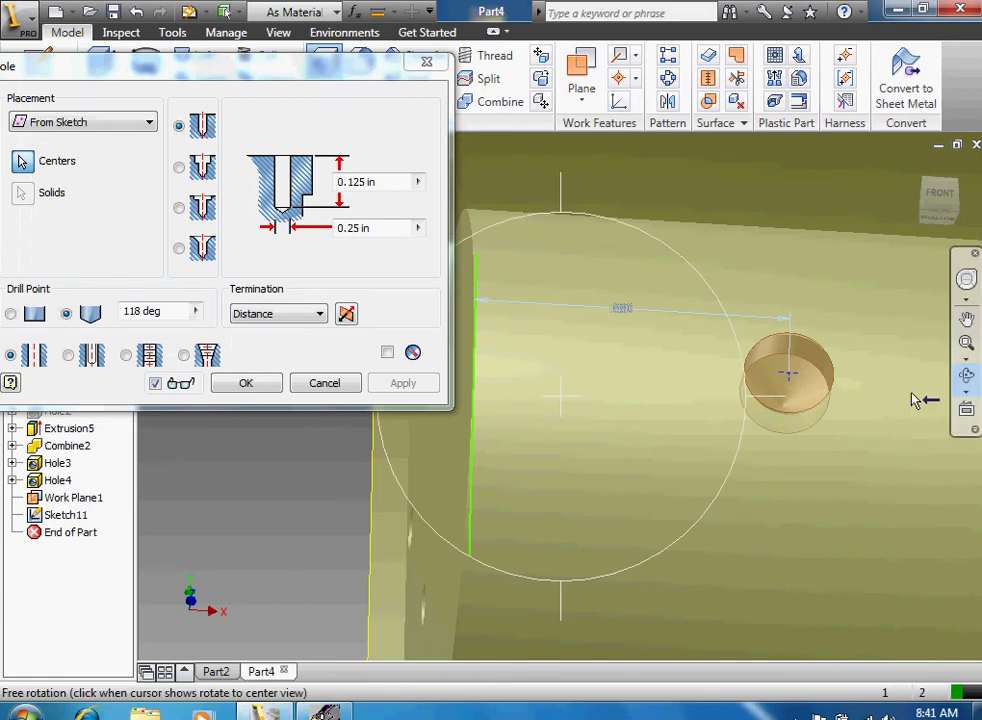
{"action": "left_click_drag", "start_coordinate": [925, 399], "coordinate": [587, 156]}
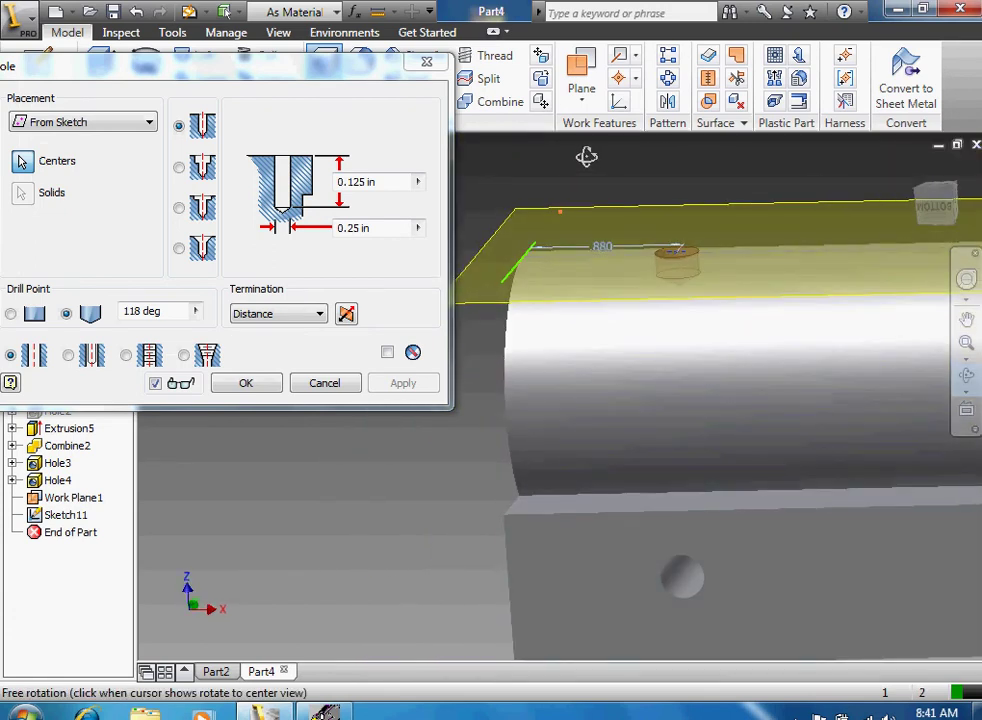
{"action": "left_click", "coordinate": [14, 313]}
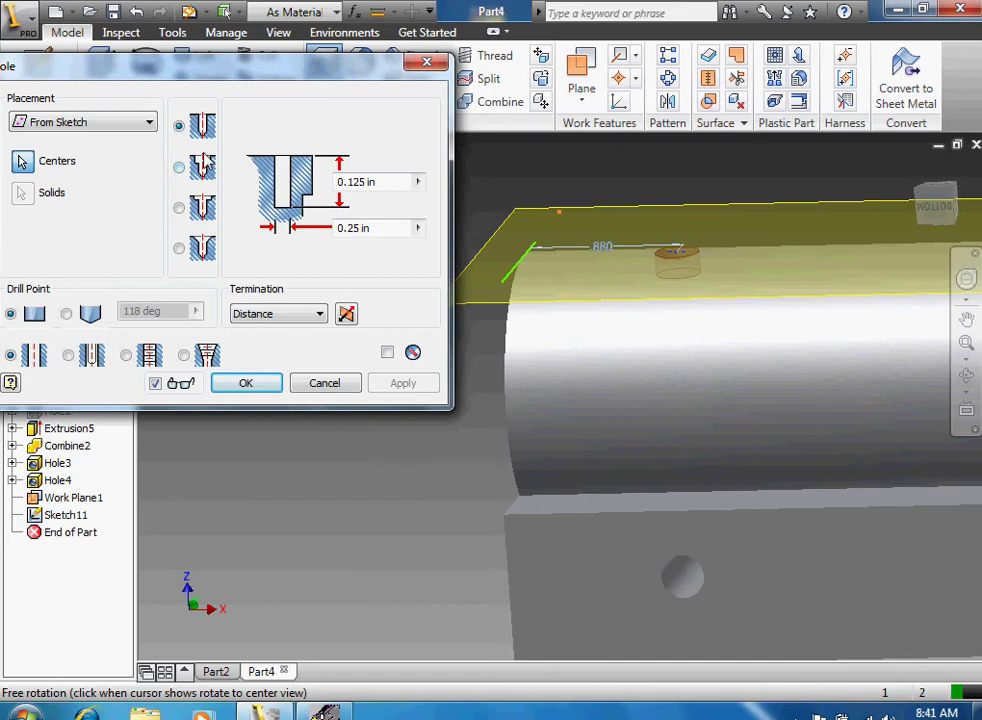
{"action": "left_click", "coordinate": [352, 227]}
{"action": "key", "text": "BackSpace"}
{"action": "key", "text": "BackSpace"}
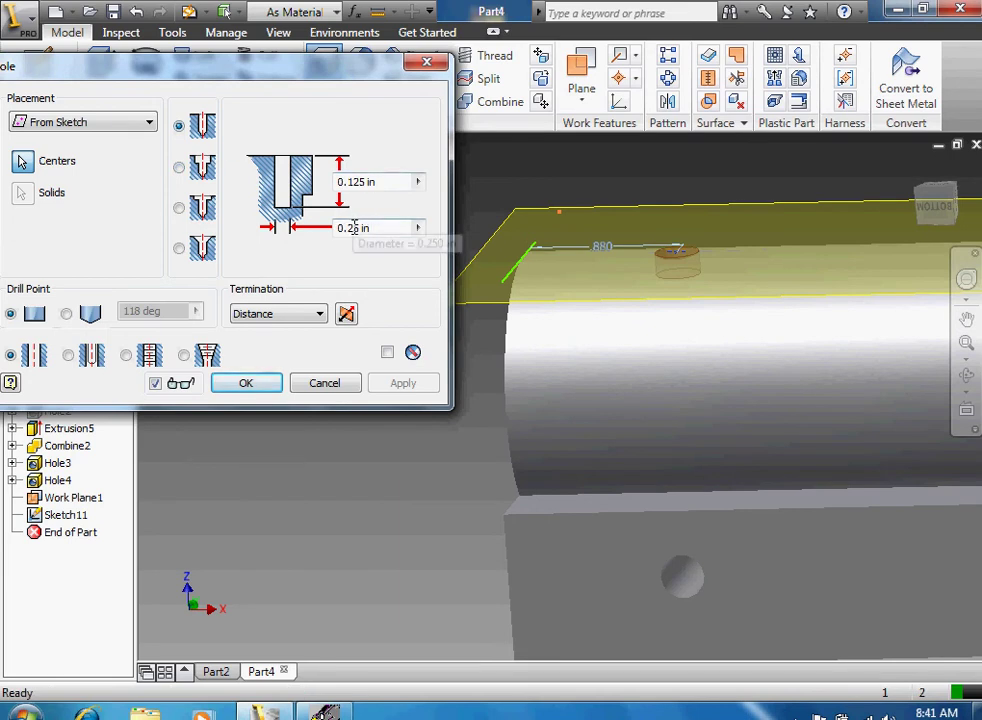
{"action": "type", "text": "5"}
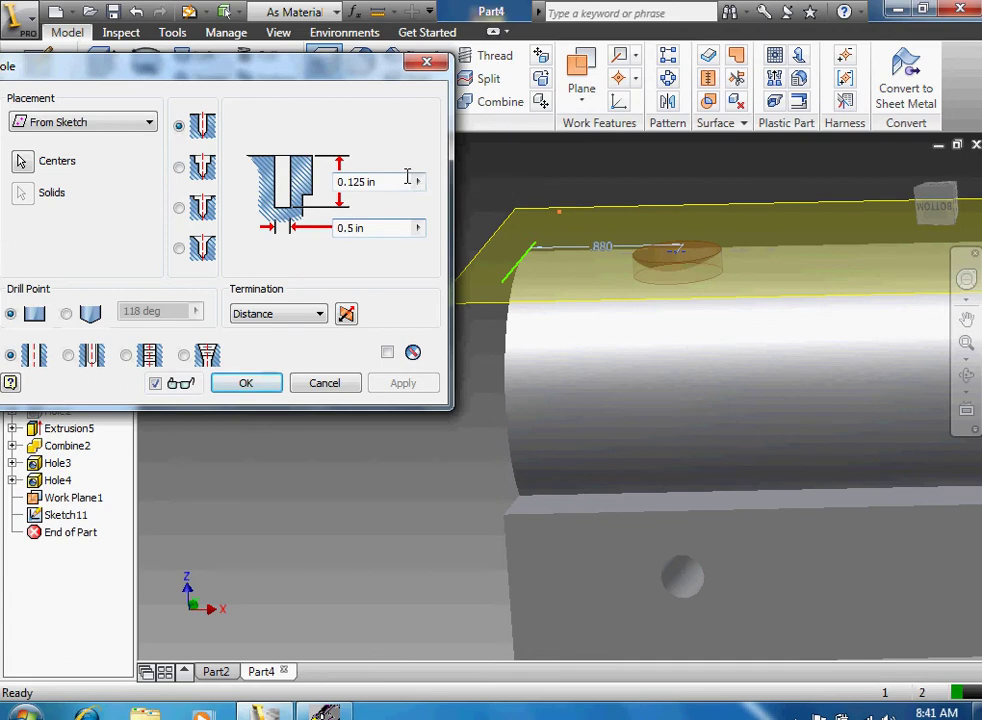
{"action": "left_click", "coordinate": [359, 184]}
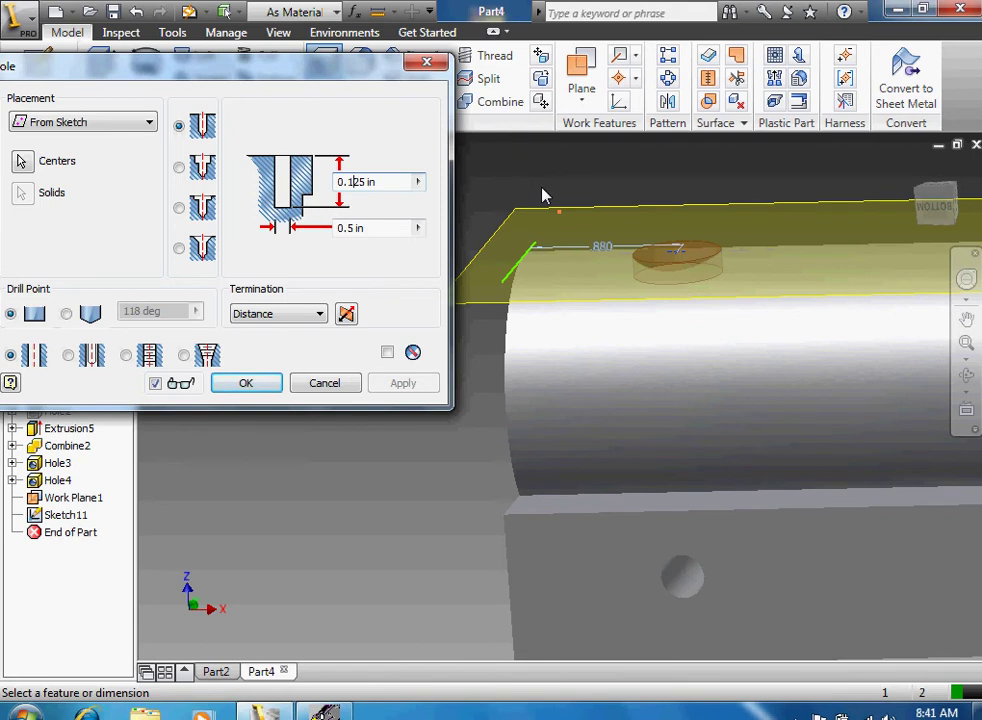
{"action": "key", "text": "BackSpace"}
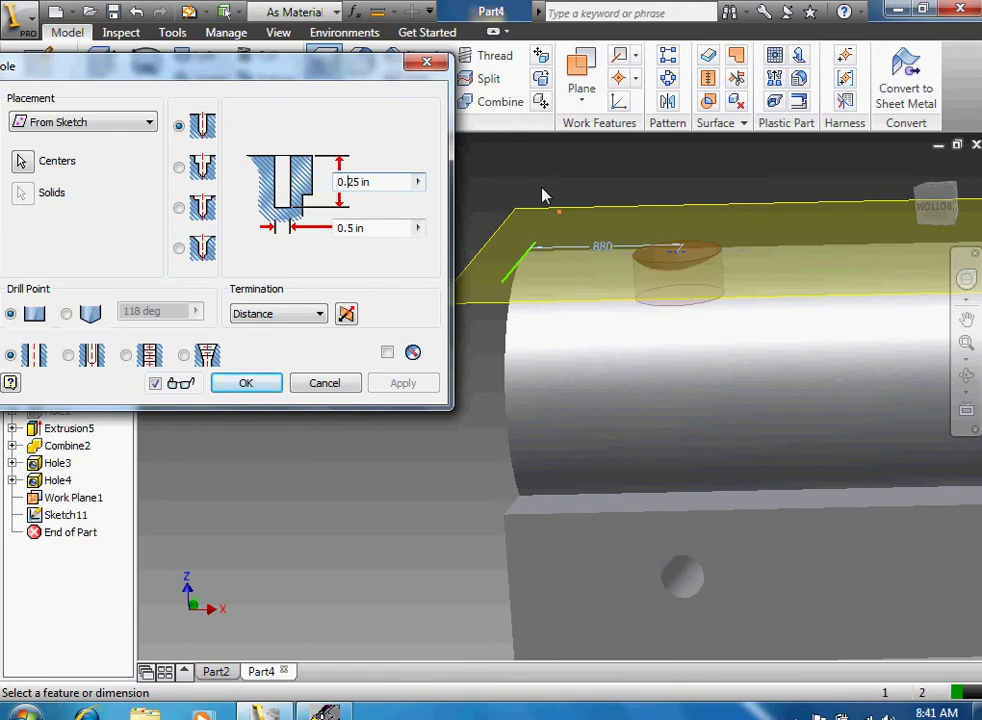
{"action": "left_click", "coordinate": [240, 392]}
Step: Turn off Work Plane1's visibility so the cylinder and top hole stand clear
{"action": "left_click", "coordinate": [966, 376]}
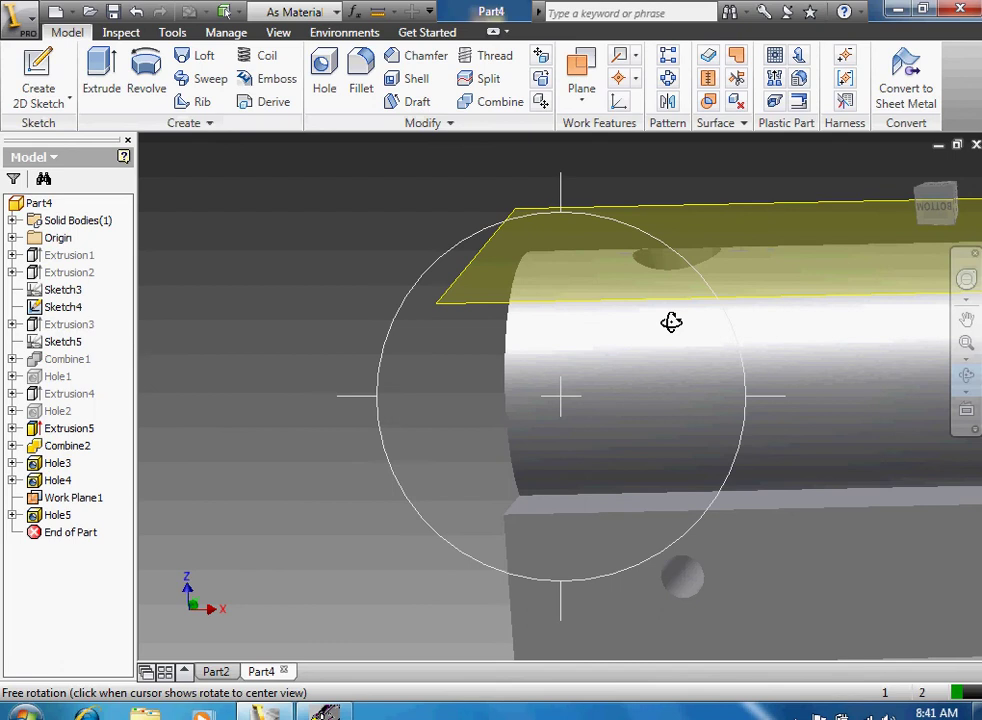
{"action": "left_click_drag", "start_coordinate": [671, 321], "coordinate": [658, 395]}
{"action": "key", "text": "Escape"}
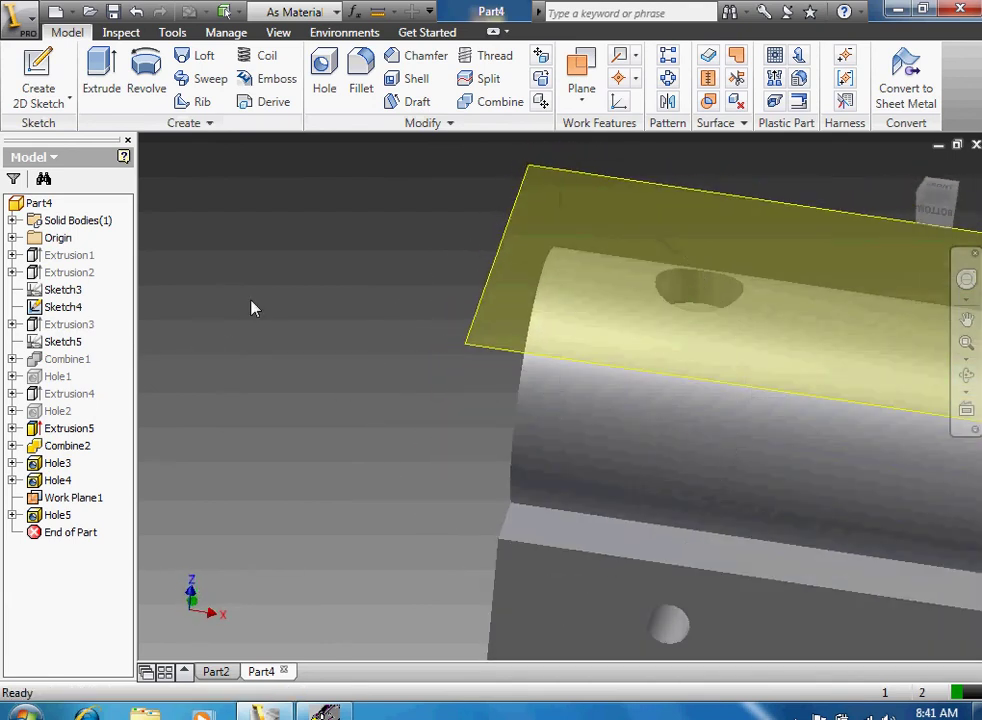
{"action": "right_click", "coordinate": [68, 507]}
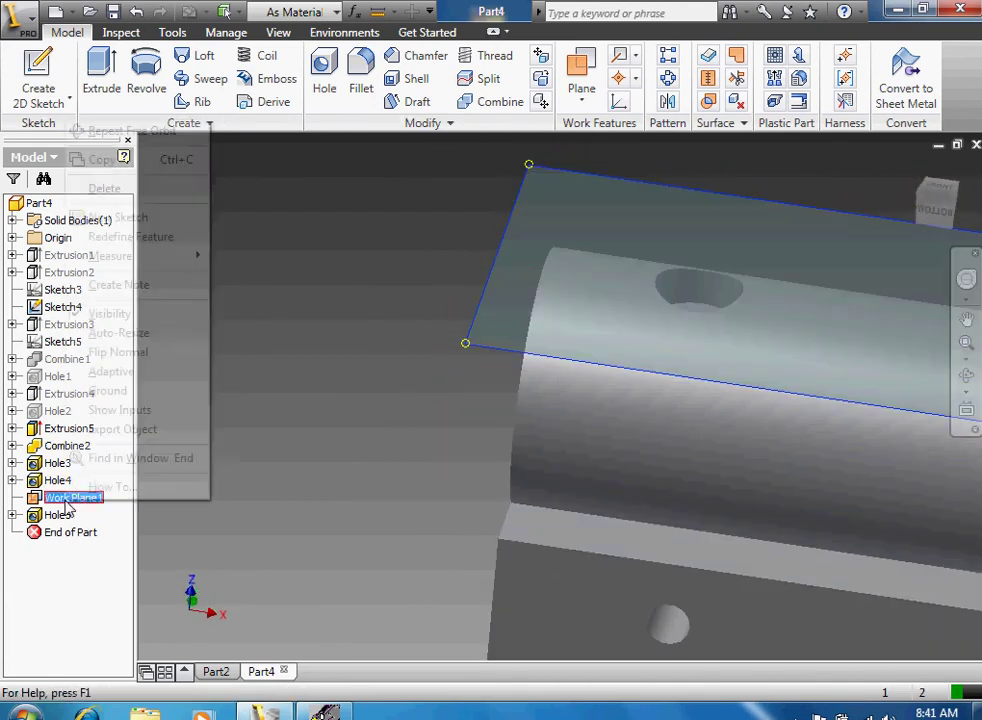
{"action": "left_click", "coordinate": [140, 316]}
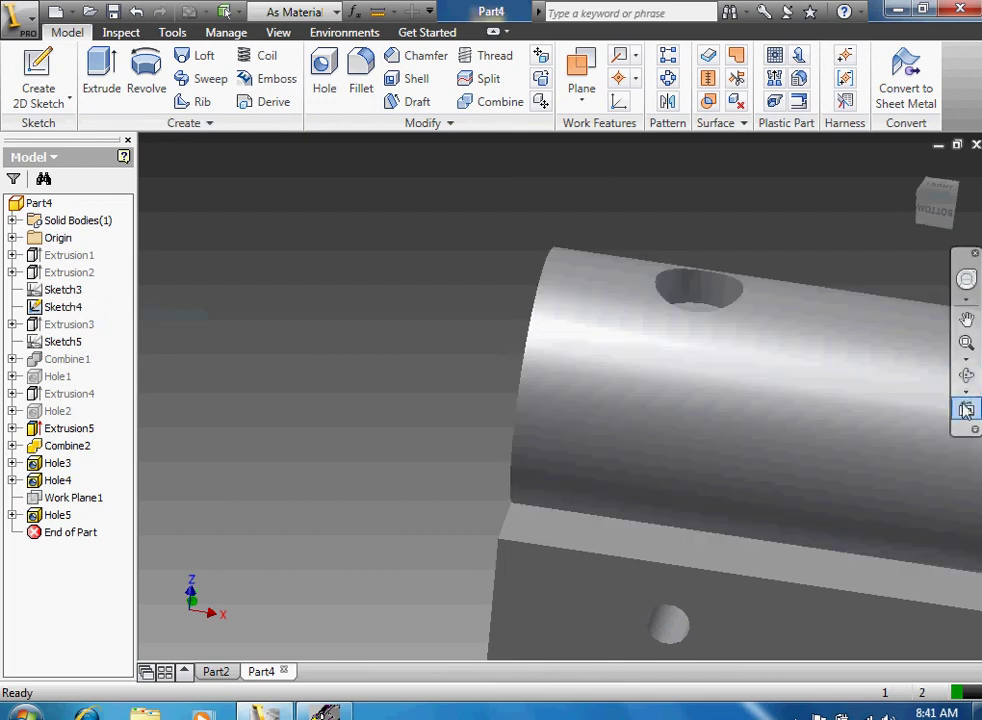
{"action": "left_click", "coordinate": [966, 375]}
{"action": "left_click_drag", "start_coordinate": [930, 390], "coordinate": [851, 373]}
Step: Orbit the part to a front-left view of its cylinder end
{"action": "left_click_drag", "start_coordinate": [693, 375], "coordinate": [675, 421]}
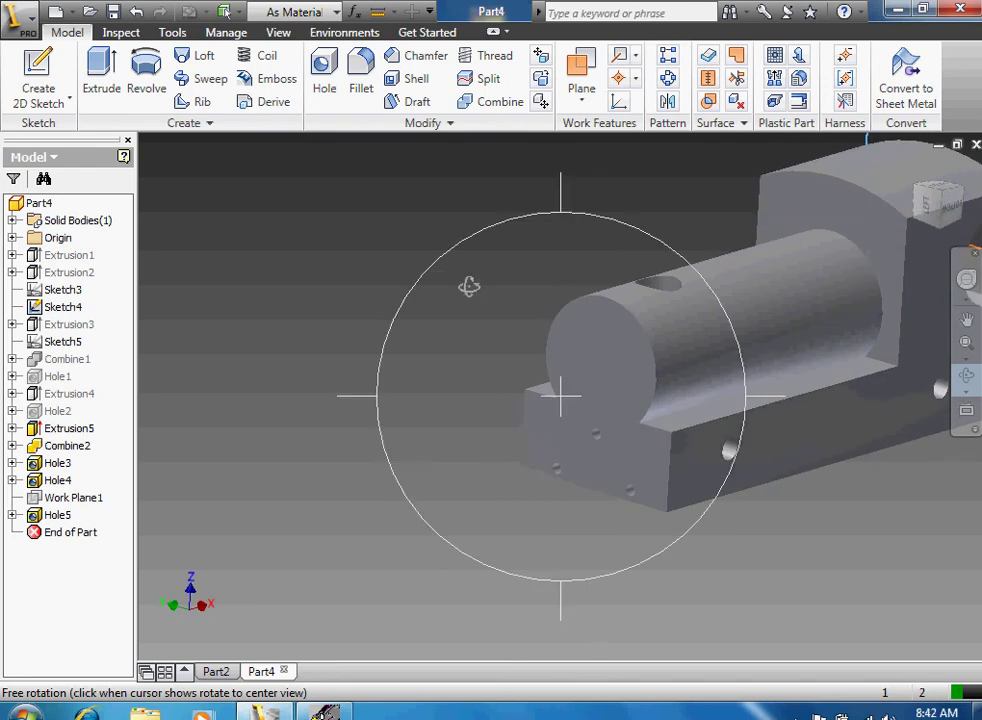
{"action": "right_click", "coordinate": [352, 243]}
{"action": "left_click", "coordinate": [363, 248]}
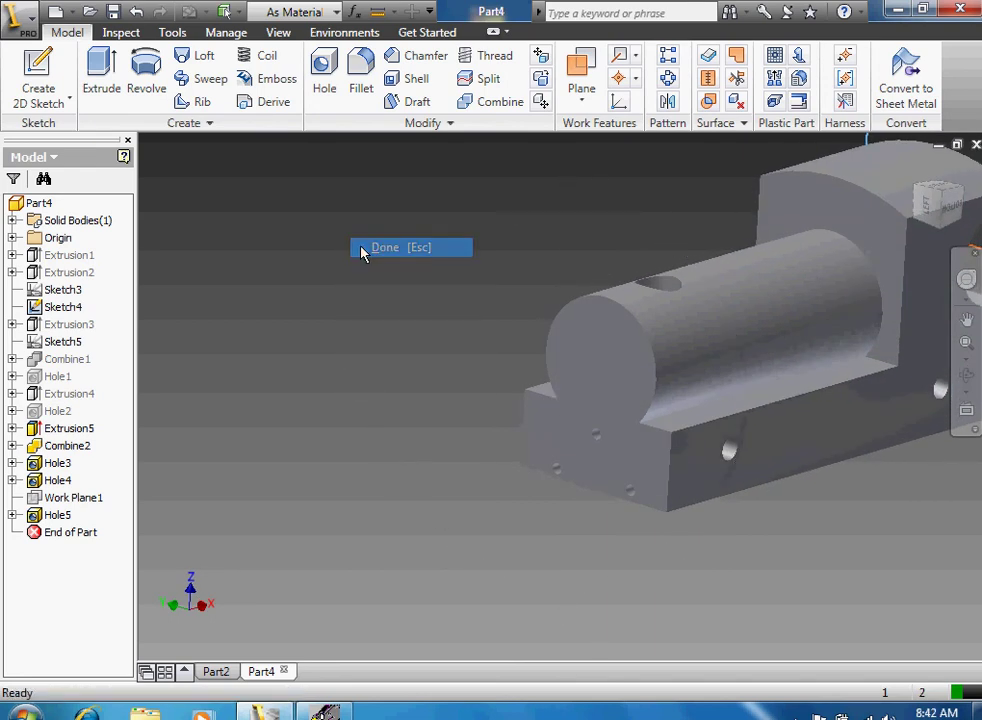
Step: Set up a fillet with All Fillets selected and a 0.1 in radius
{"action": "left_click", "coordinate": [366, 78]}
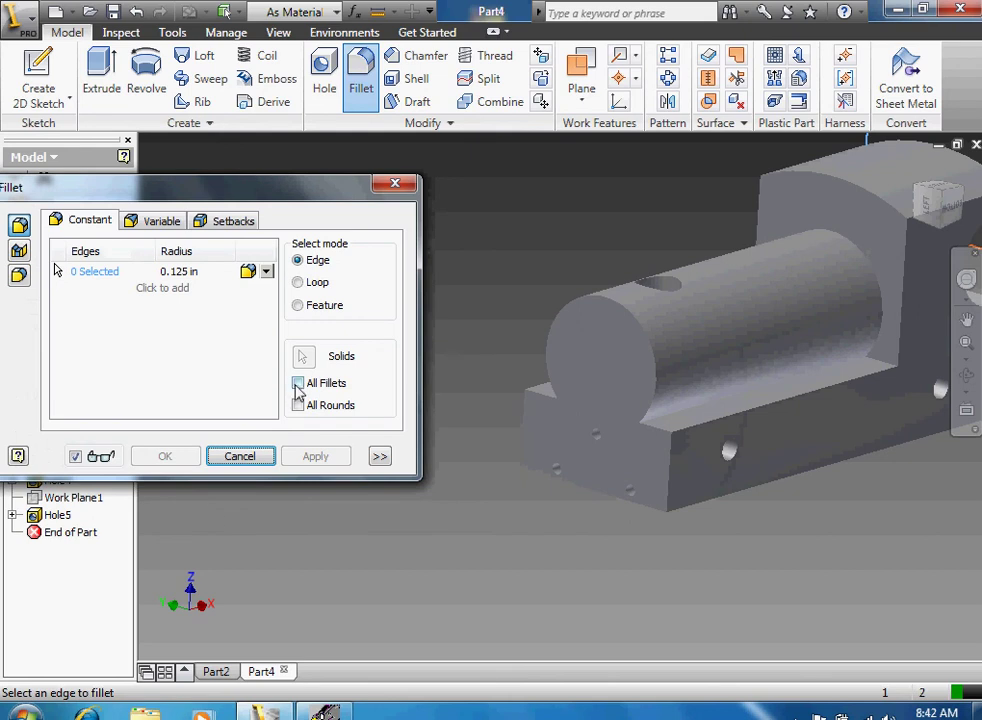
{"action": "left_click", "coordinate": [298, 385]}
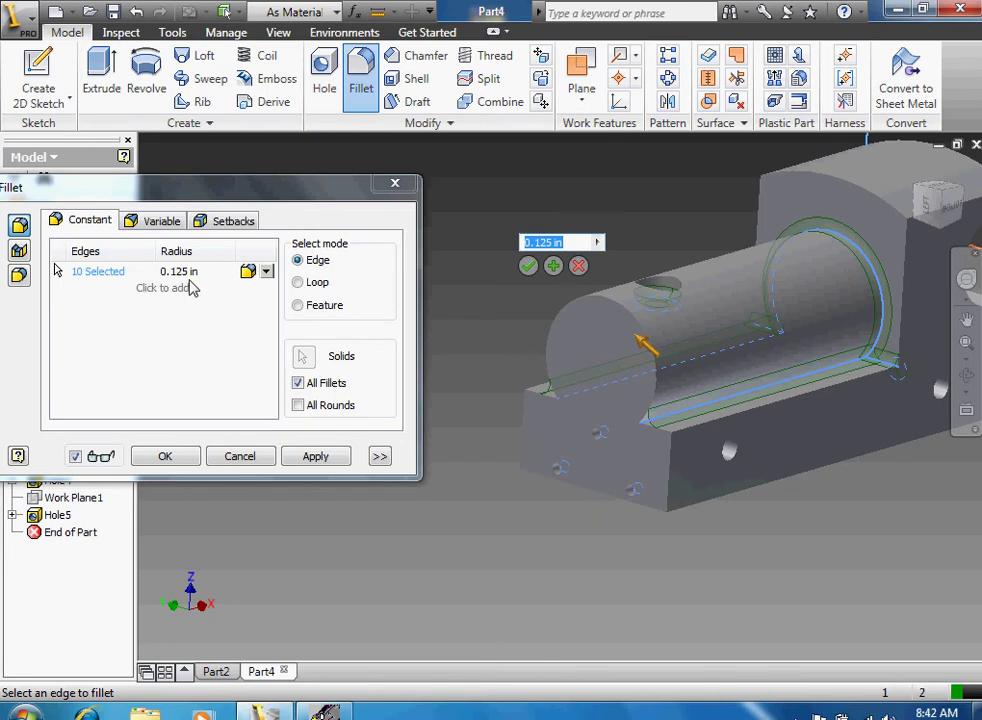
{"action": "left_click", "coordinate": [178, 270]}
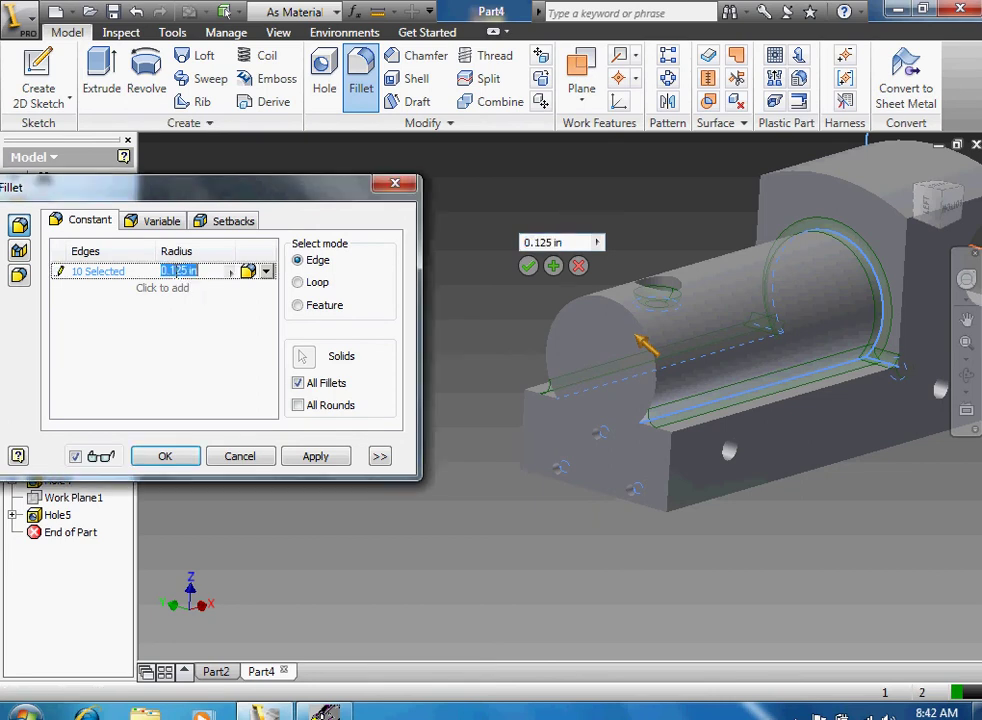
{"action": "left_click", "coordinate": [209, 272]}
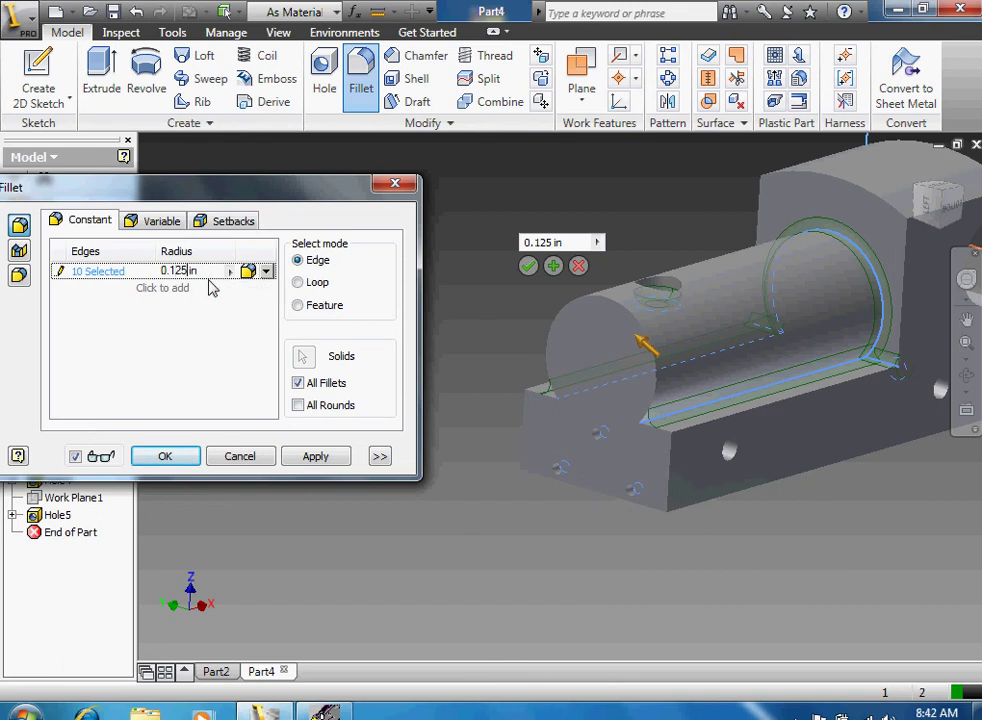
{"action": "key", "text": "BackSpace"}
{"action": "key", "text": "BackSpace"}
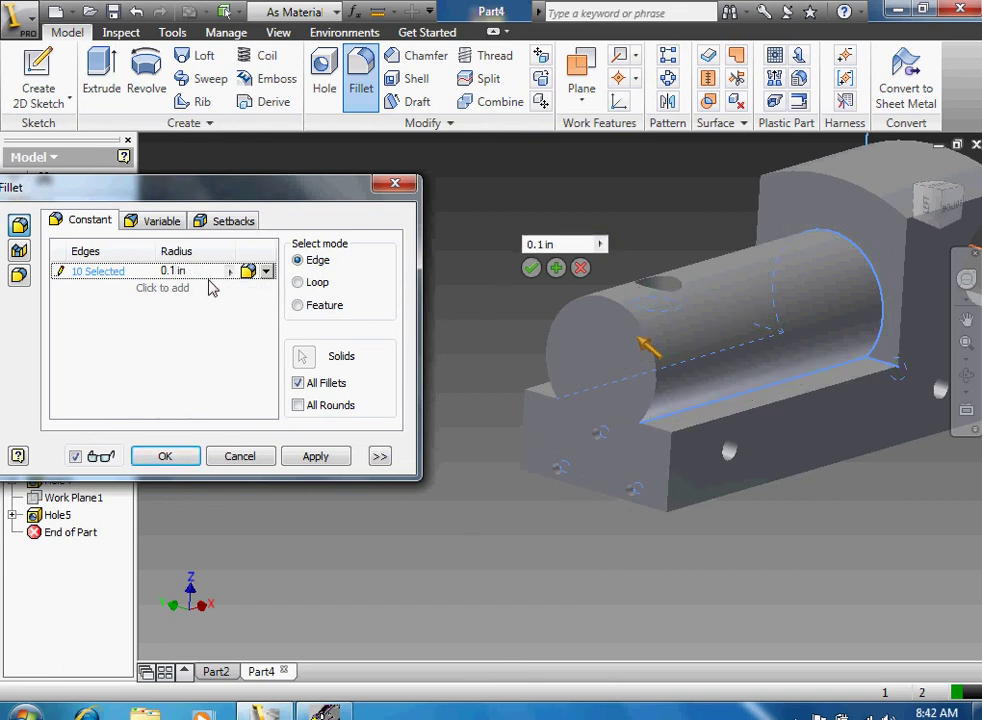
{"action": "left_click", "coordinate": [240, 457]}
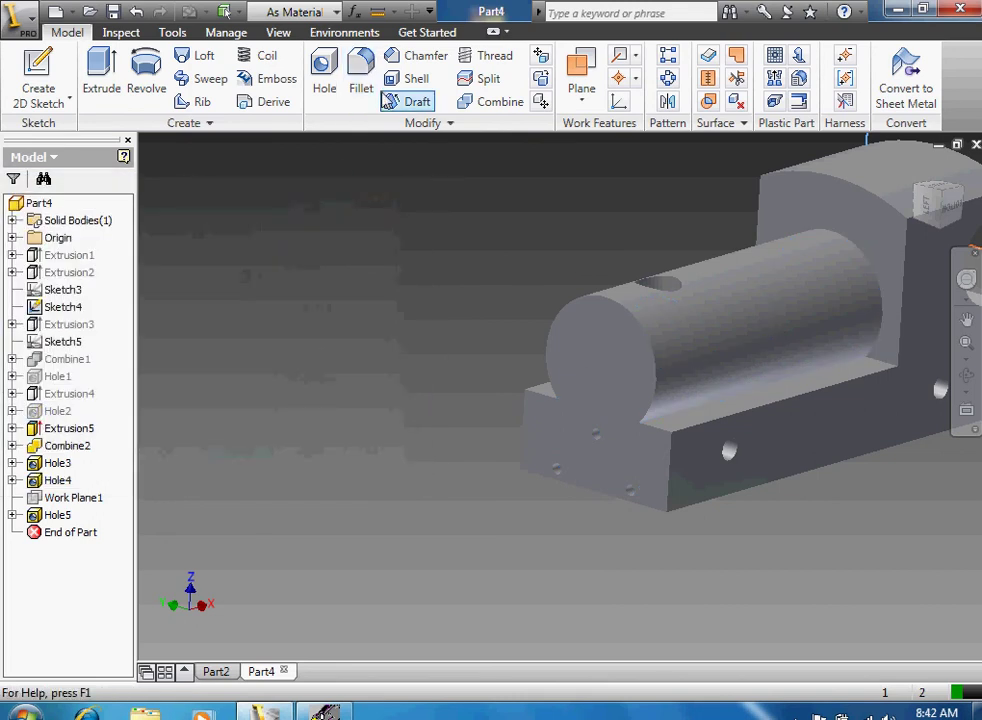
{"action": "left_click", "coordinate": [360, 85]}
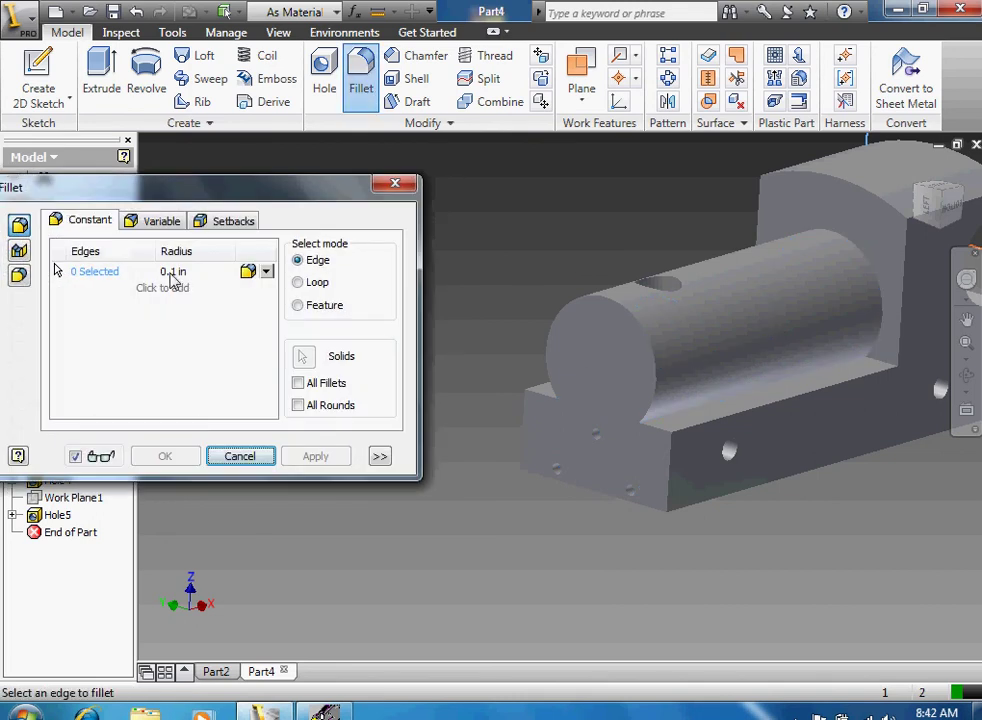
{"action": "left_click", "coordinate": [299, 386]}
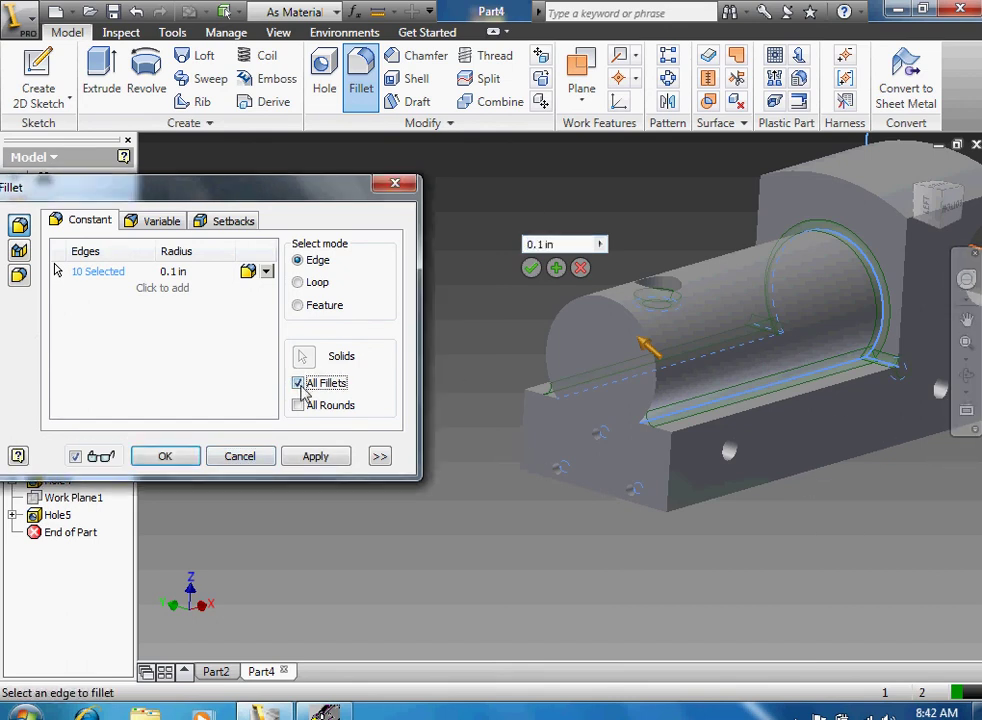
{"action": "left_click", "coordinate": [298, 383]}
{"action": "left_click", "coordinate": [298, 406]}
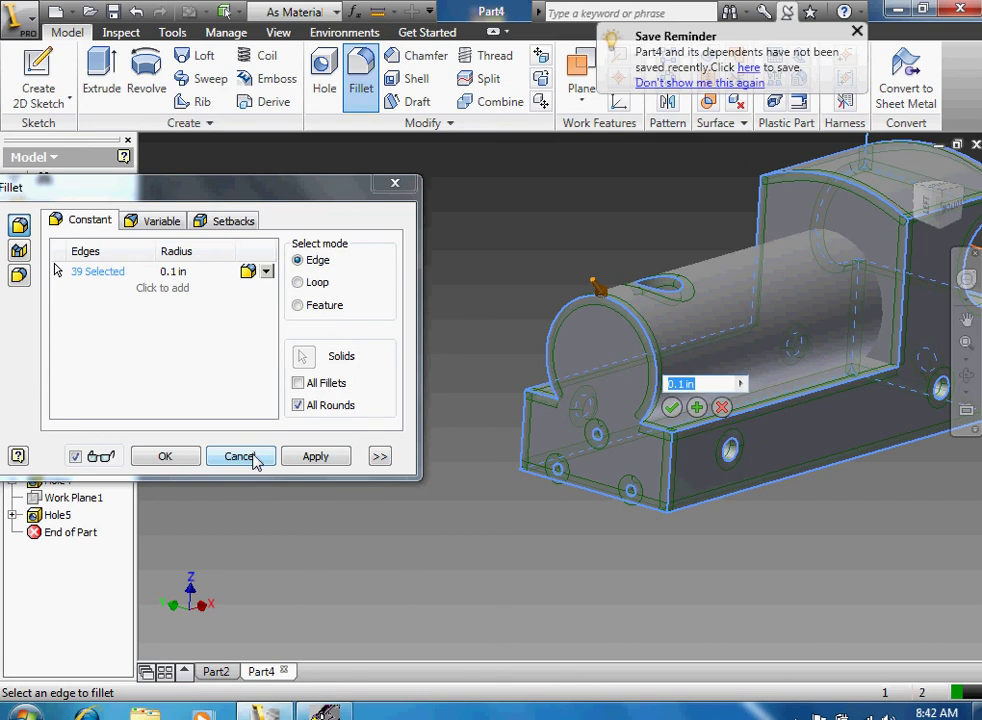
{"action": "left_click", "coordinate": [254, 456]}
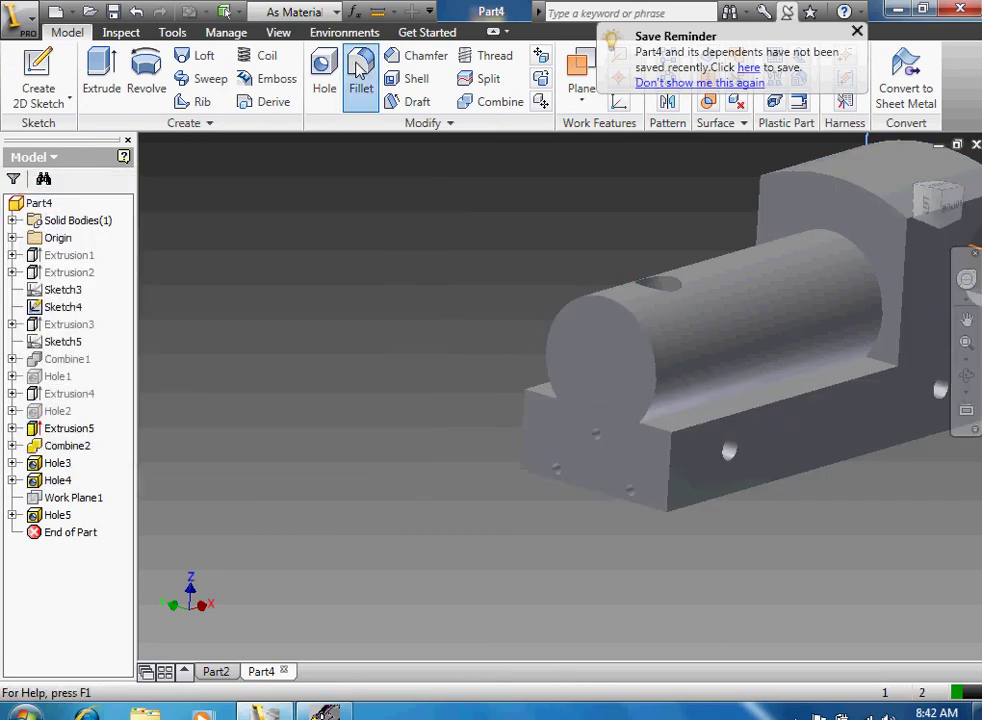
Step: Reopen Fillet and pick the front corner, cylinder end and back-plate edges
{"action": "left_click", "coordinate": [361, 70]}
{"action": "left_click", "coordinate": [661, 433]}
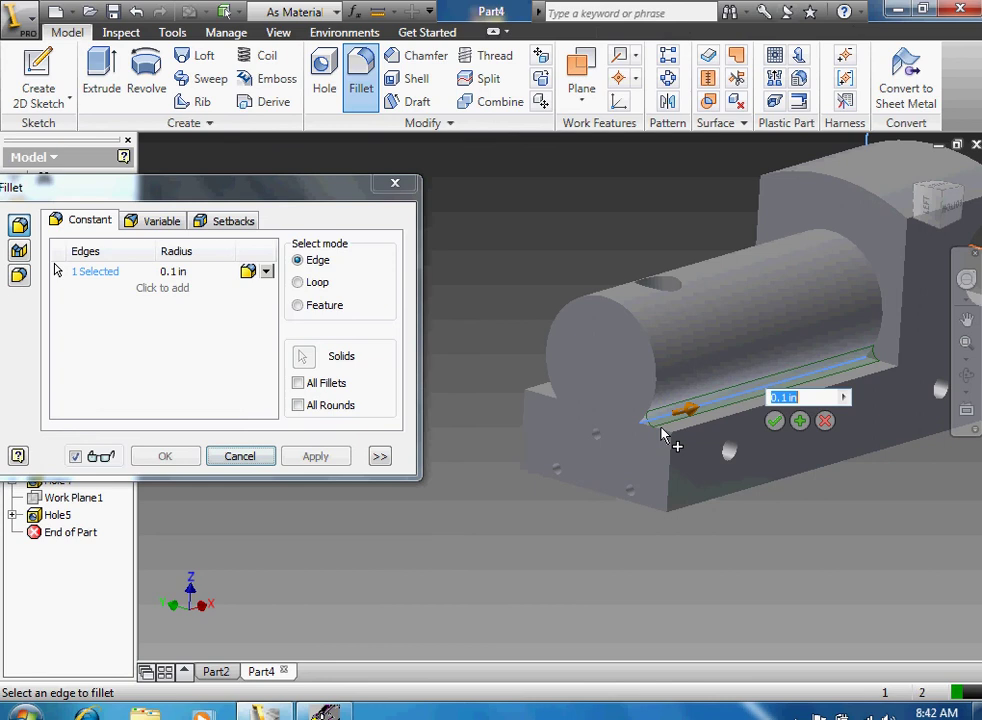
{"action": "left_click", "coordinate": [667, 440]}
{"action": "left_click", "coordinate": [692, 446]}
{"action": "left_click", "coordinate": [672, 466]}
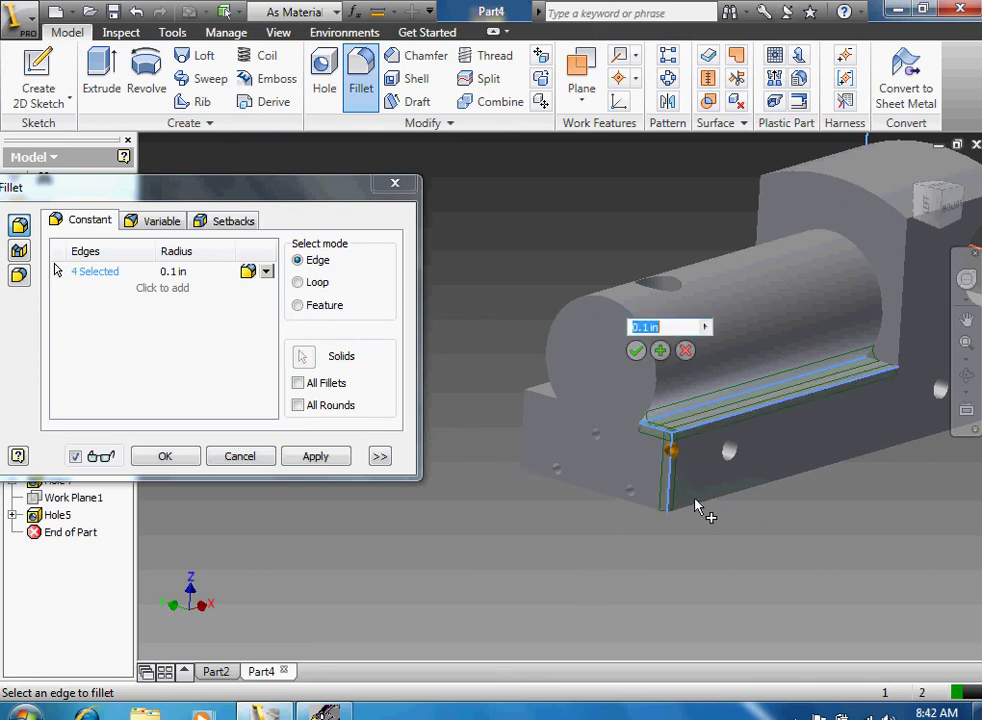
{"action": "left_click", "coordinate": [697, 504]}
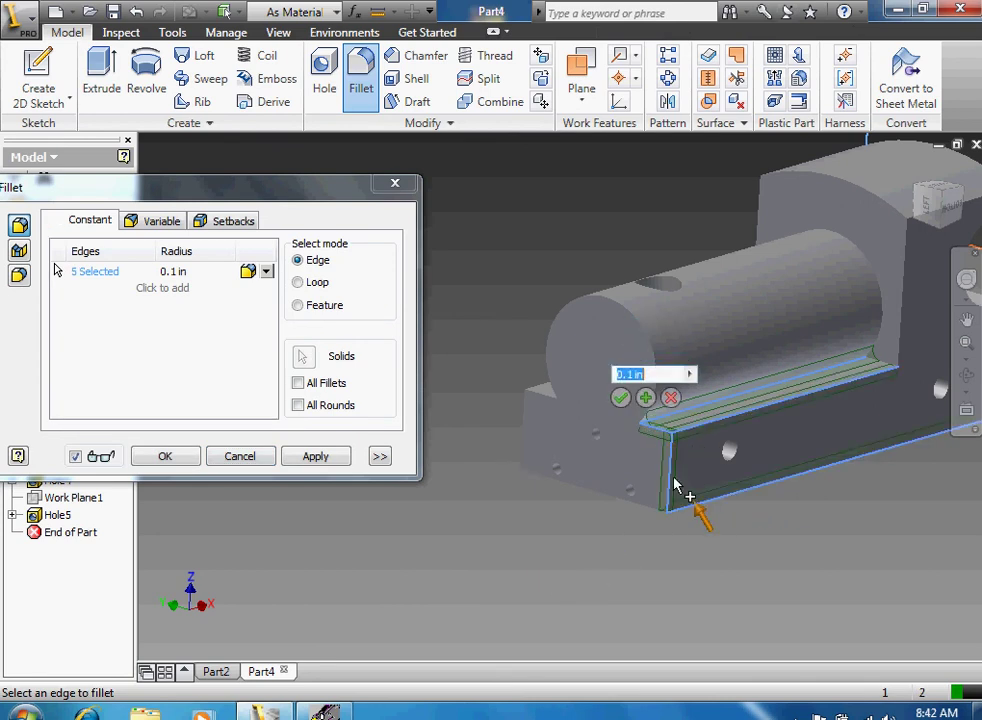
{"action": "left_click", "coordinate": [551, 383]}
{"action": "left_click", "coordinate": [883, 301]}
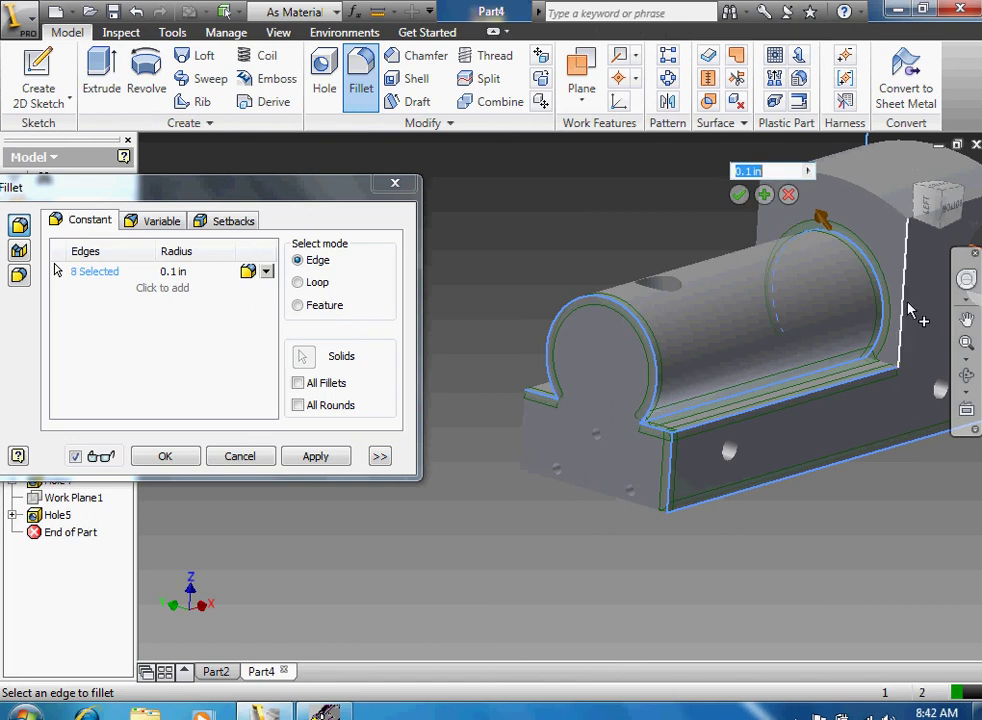
{"action": "left_click", "coordinate": [907, 304]}
{"action": "left_click", "coordinate": [800, 183]}
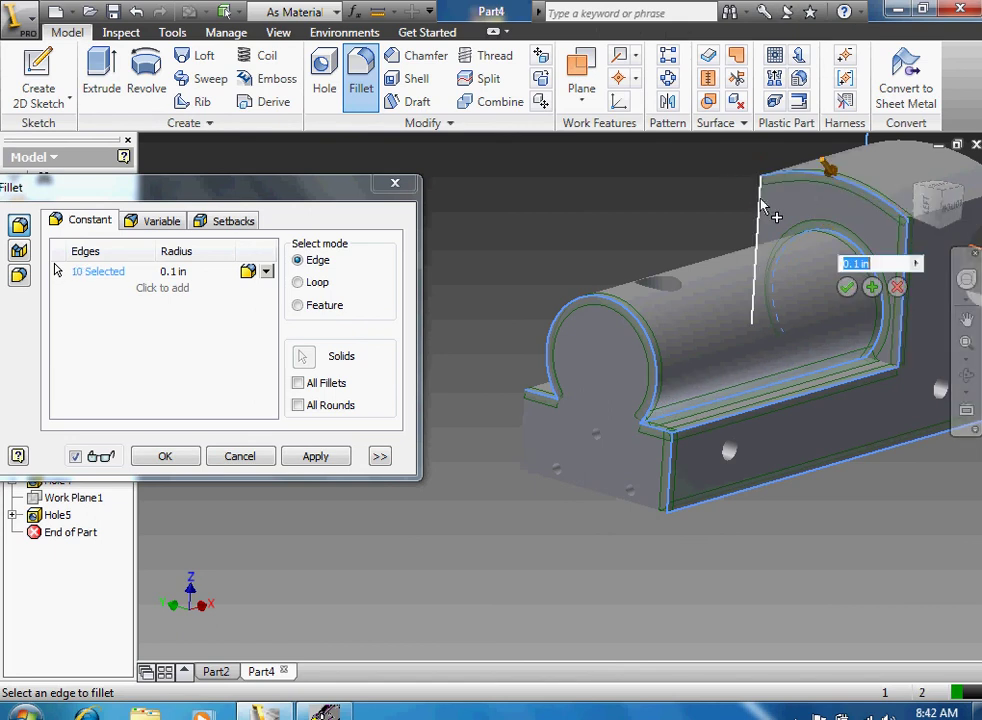
{"action": "left_click", "coordinate": [764, 212]}
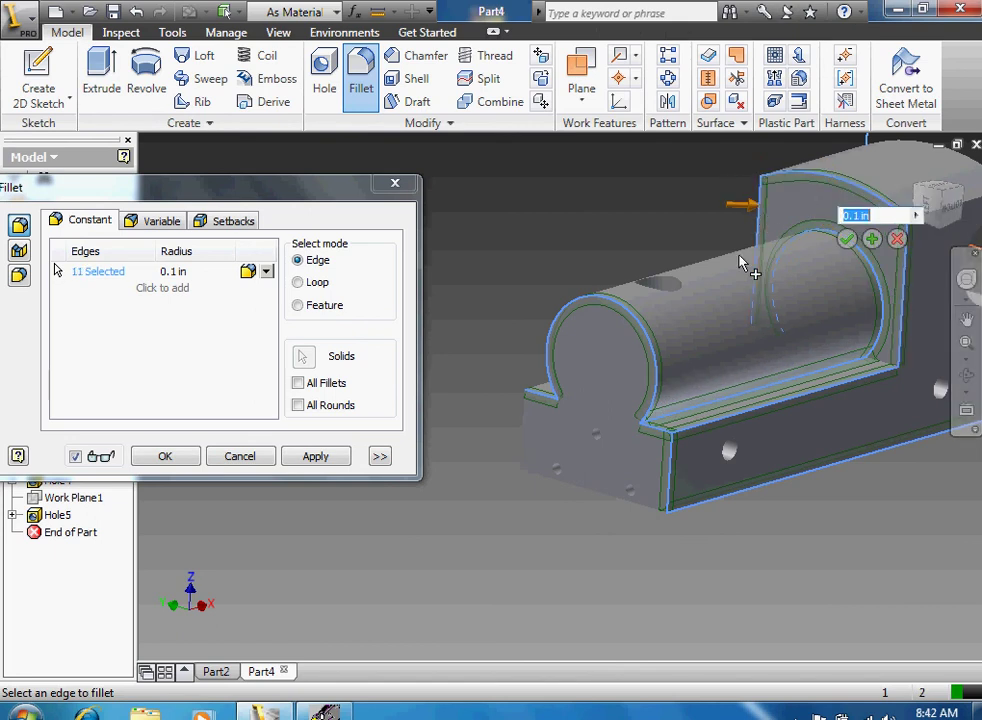
{"action": "left_click", "coordinate": [524, 445]}
{"action": "left_click", "coordinate": [558, 481]}
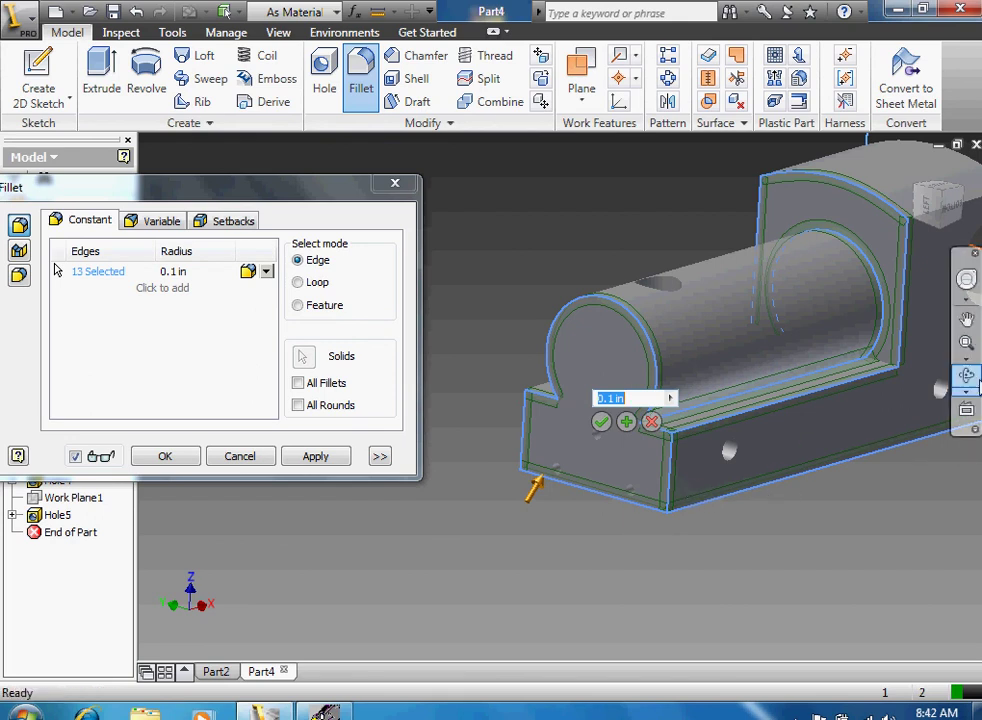
Step: Orbit to the part's other end and add two end edges to the fillet
{"action": "left_click", "coordinate": [966, 375]}
{"action": "left_click_drag", "start_coordinate": [880, 370], "coordinate": [680, 300]}
{"action": "left_click_drag", "start_coordinate": [254, 192], "coordinate": [179, 224]}
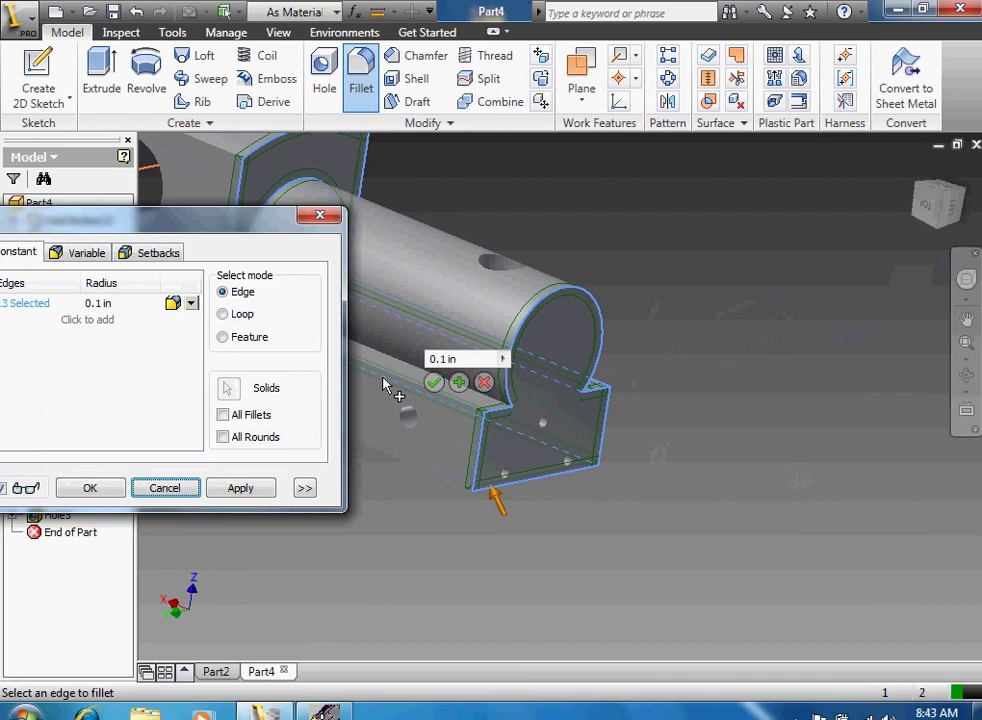
{"action": "left_click", "coordinate": [420, 476]}
{"action": "left_click", "coordinate": [412, 476]}
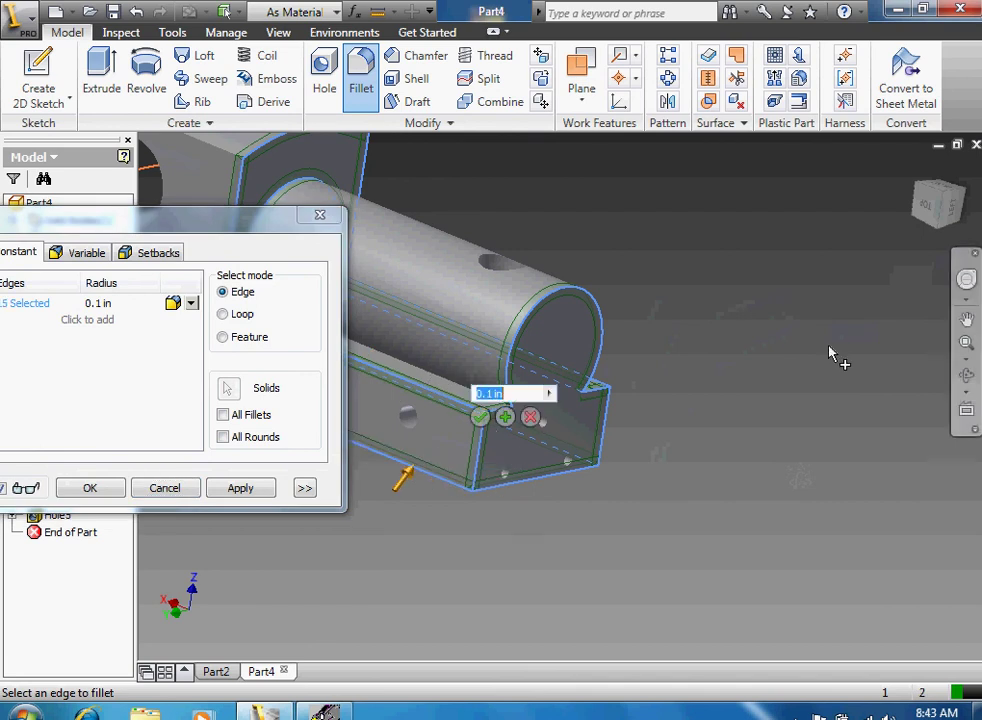
Step: Add the ledge, notch arc, notch-side top and back-plate top edges, reaching 25 edges
{"action": "left_click", "coordinate": [966, 318]}
{"action": "left_click_drag", "start_coordinate": [435, 294], "coordinate": [708, 351]}
{"action": "key", "text": "Escape"}
{"action": "left_click", "coordinate": [594, 394]}
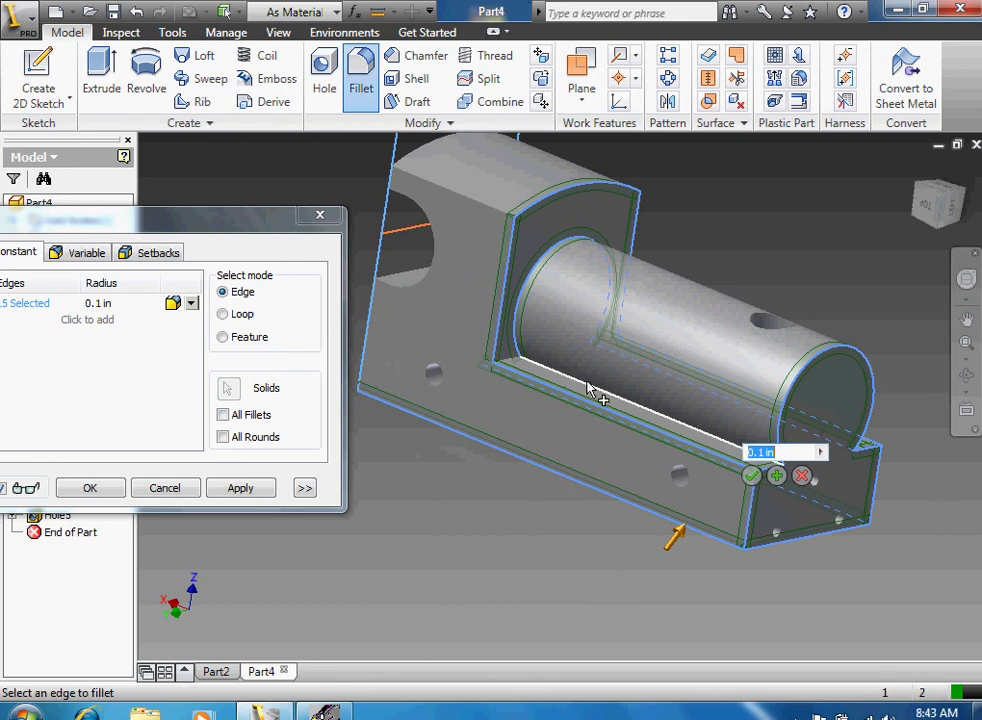
{"action": "left_click", "coordinate": [574, 407]}
{"action": "left_click", "coordinate": [421, 290]}
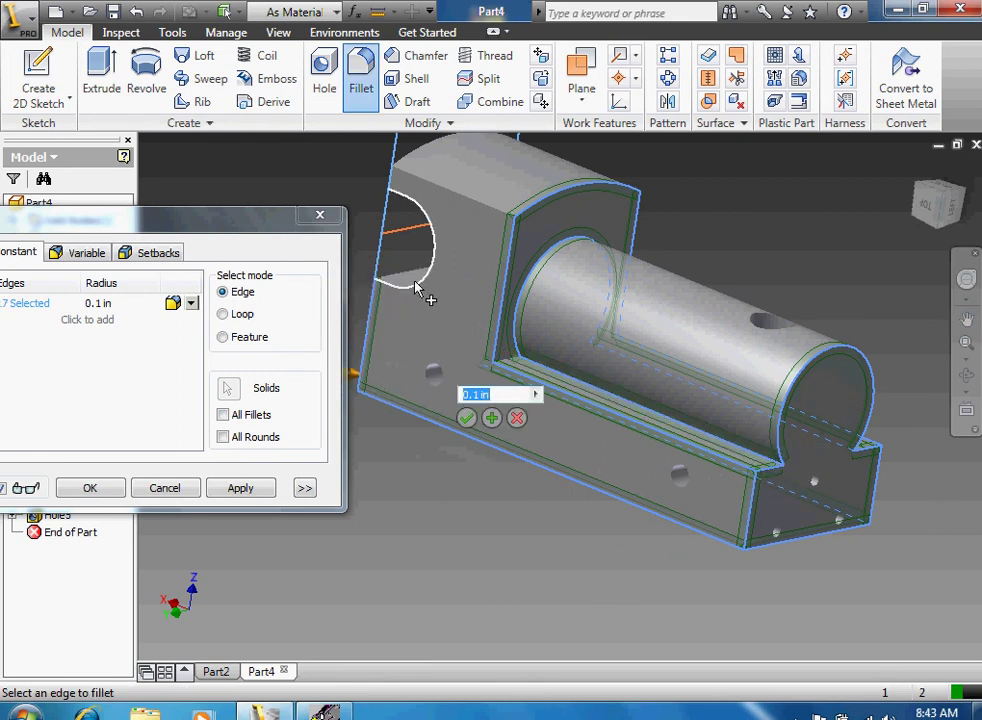
{"action": "left_click", "coordinate": [481, 208]}
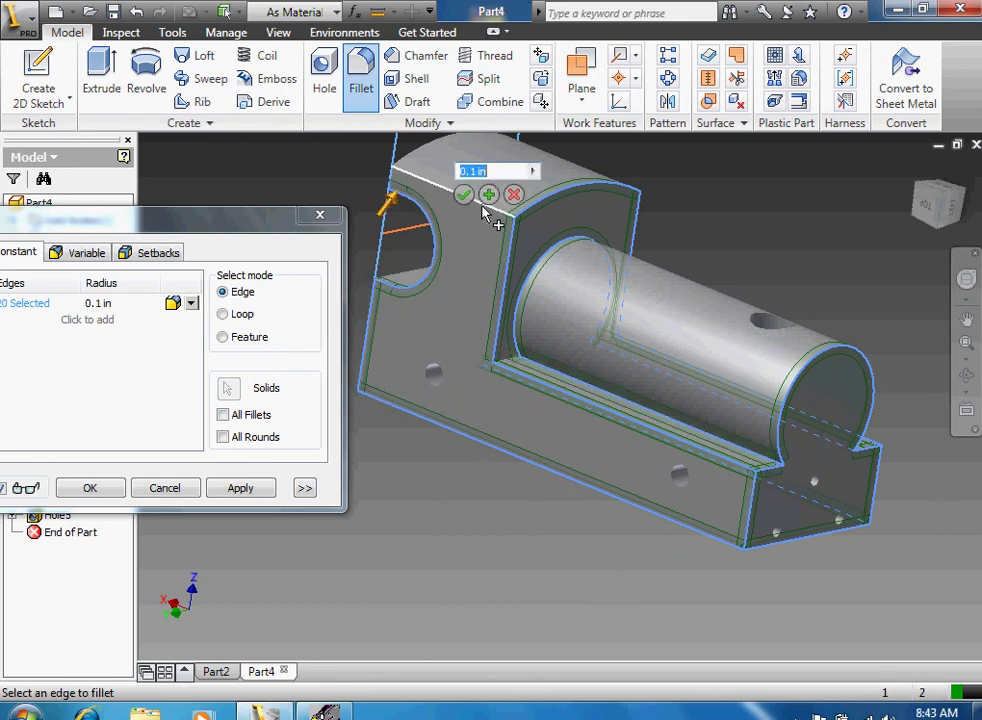
{"action": "left_click", "coordinate": [498, 214]}
{"action": "left_click", "coordinate": [589, 184]}
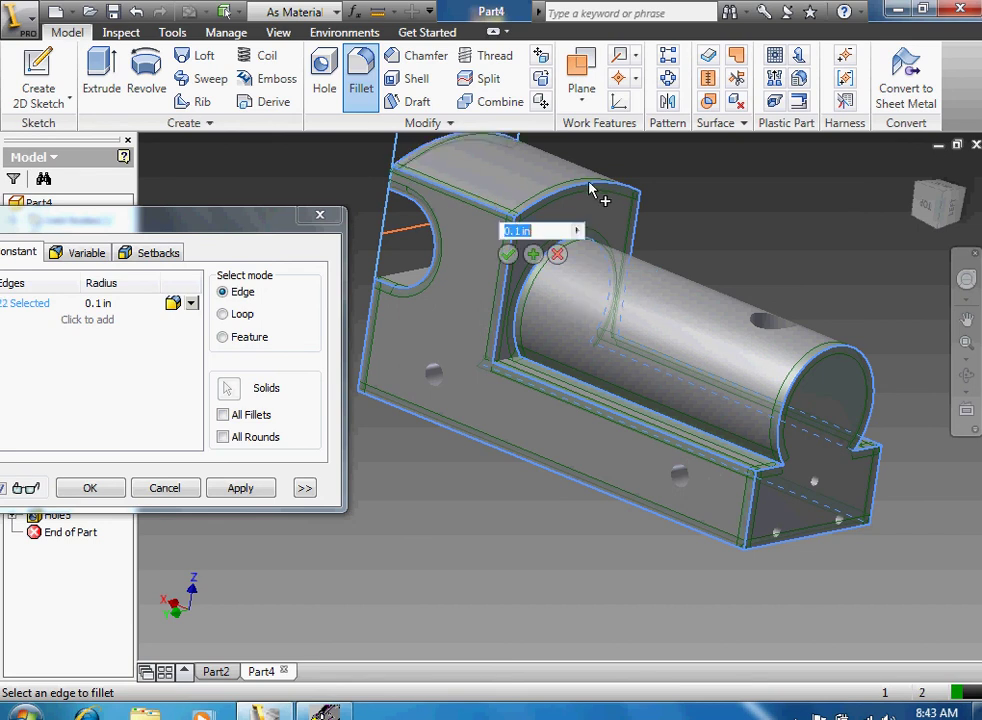
{"action": "left_click", "coordinate": [560, 185]}
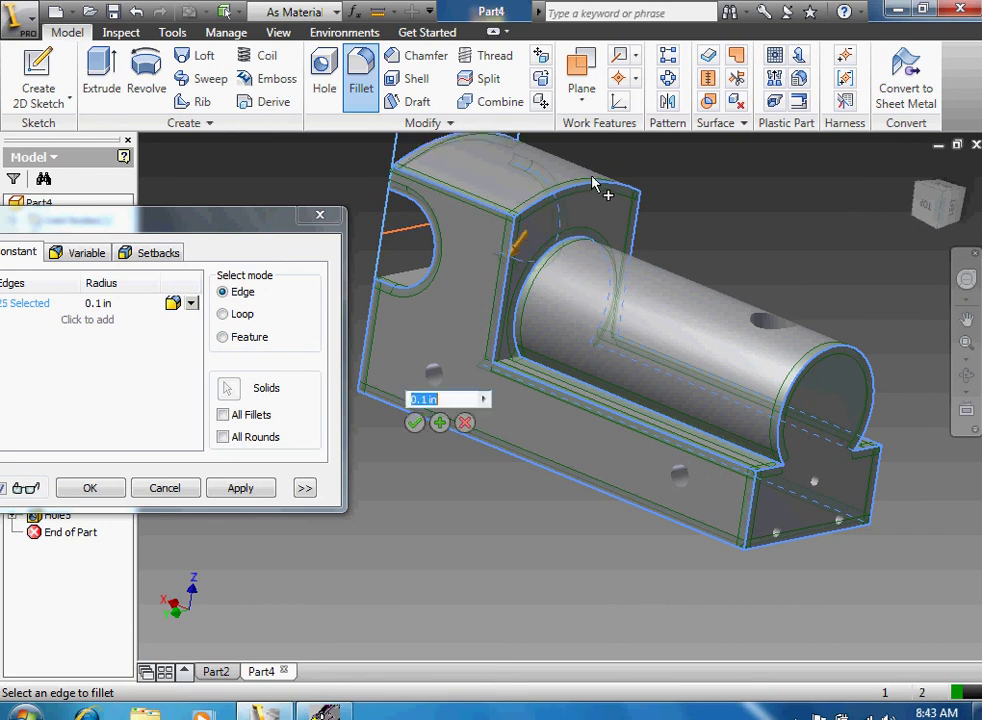
{"action": "left_click", "coordinate": [967, 375]}
{"action": "left_click_drag", "start_coordinate": [754, 386], "coordinate": [901, 340]}
Step: Add the front-bottom corner, underside, top inner and ledge inner edges to the fillet
{"action": "left_click_drag", "start_coordinate": [491, 362], "coordinate": [243, 289]}
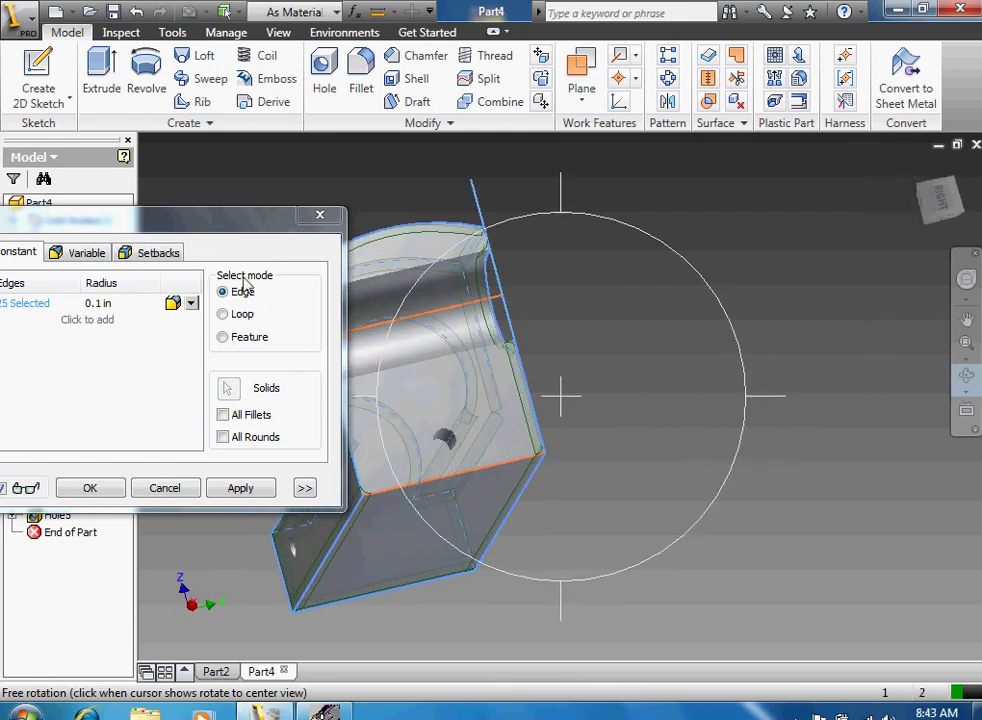
{"action": "key", "text": "Escape"}
{"action": "left_click", "coordinate": [409, 494]}
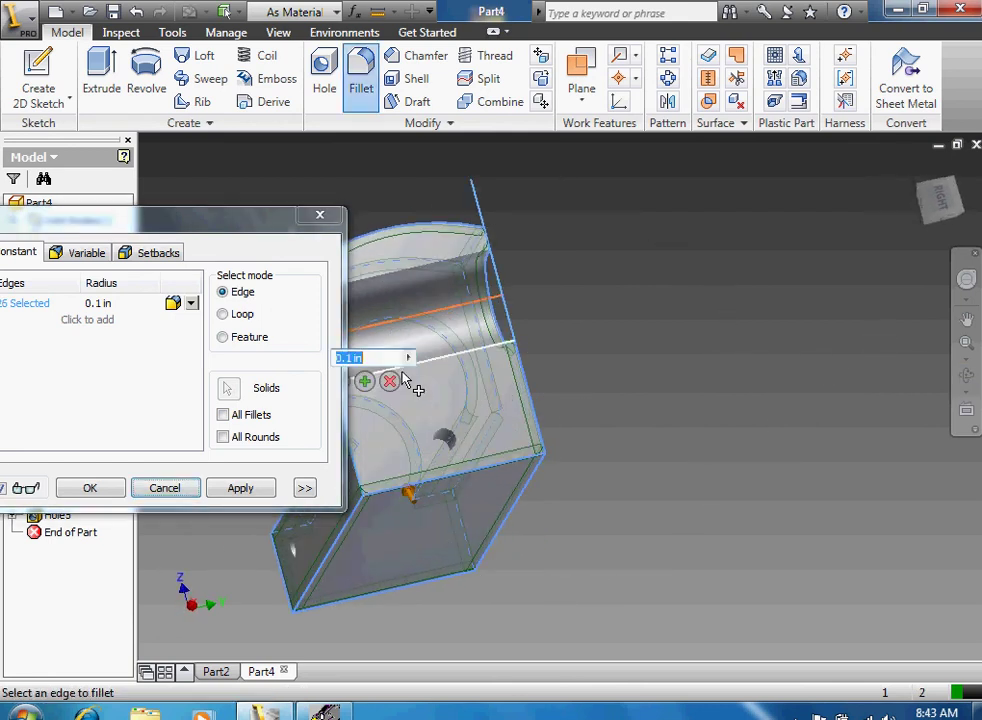
{"action": "left_click", "coordinate": [423, 323]}
{"action": "left_click", "coordinate": [421, 285]}
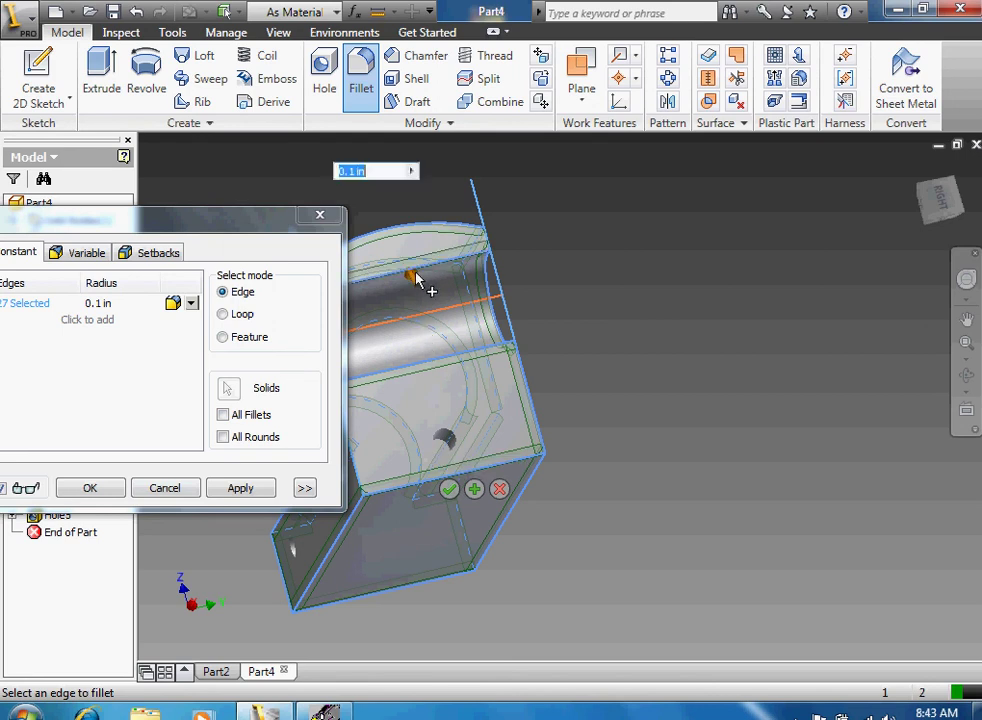
{"action": "key", "text": "F4"}
{"action": "left_click_drag", "start_coordinate": [420, 330], "coordinate": [477, 328]}
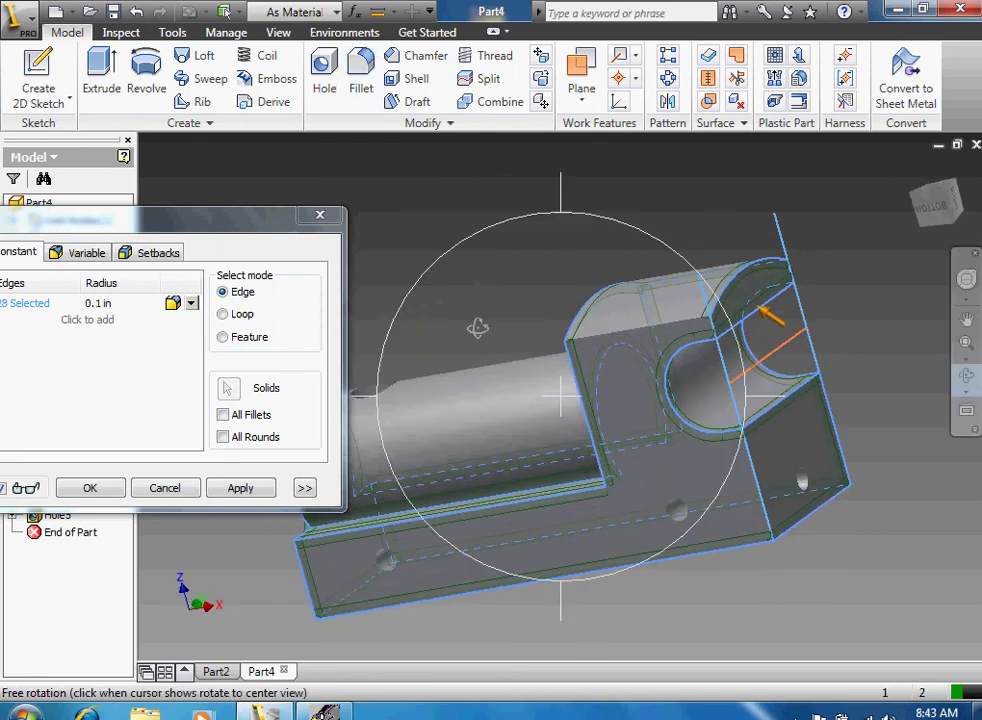
{"action": "key", "text": "Escape"}
{"action": "left_click", "coordinate": [672, 340]}
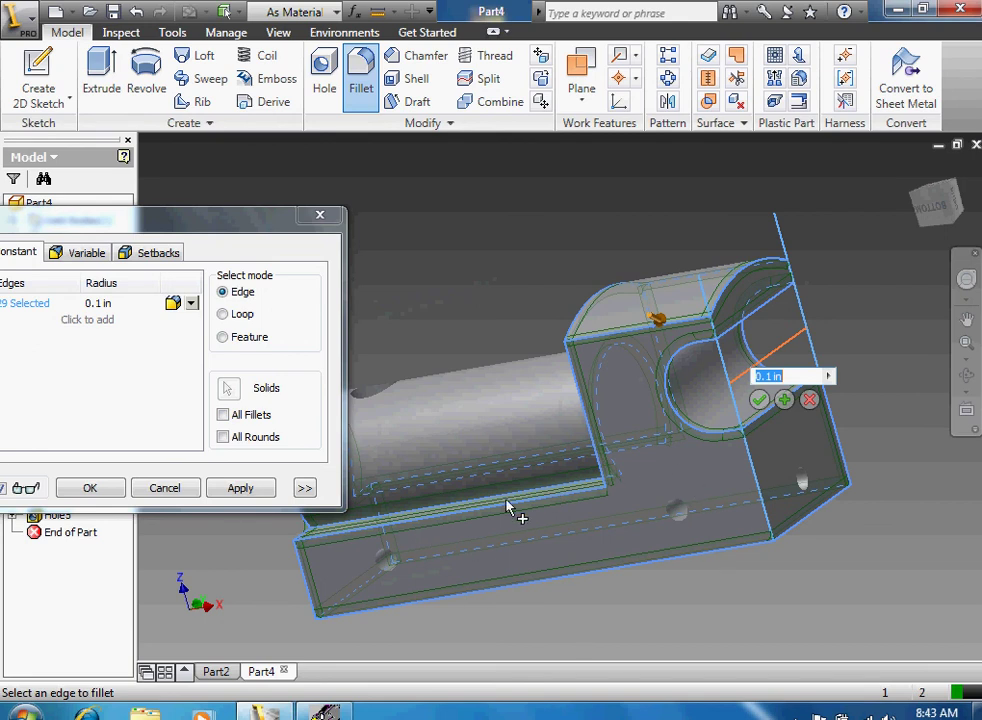
{"action": "left_click", "coordinate": [613, 485]}
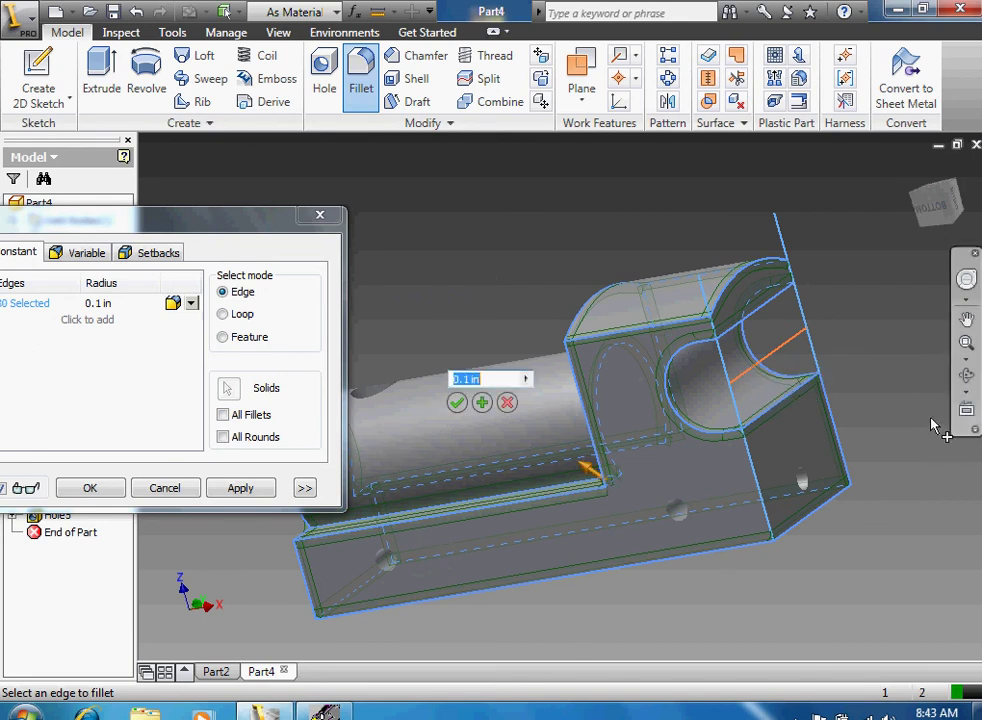
Step: Orbit to the underside and add the last inner edges, totalling 32 selected
{"action": "left_click", "coordinate": [966, 390]}
{"action": "key", "text": "Escape"}
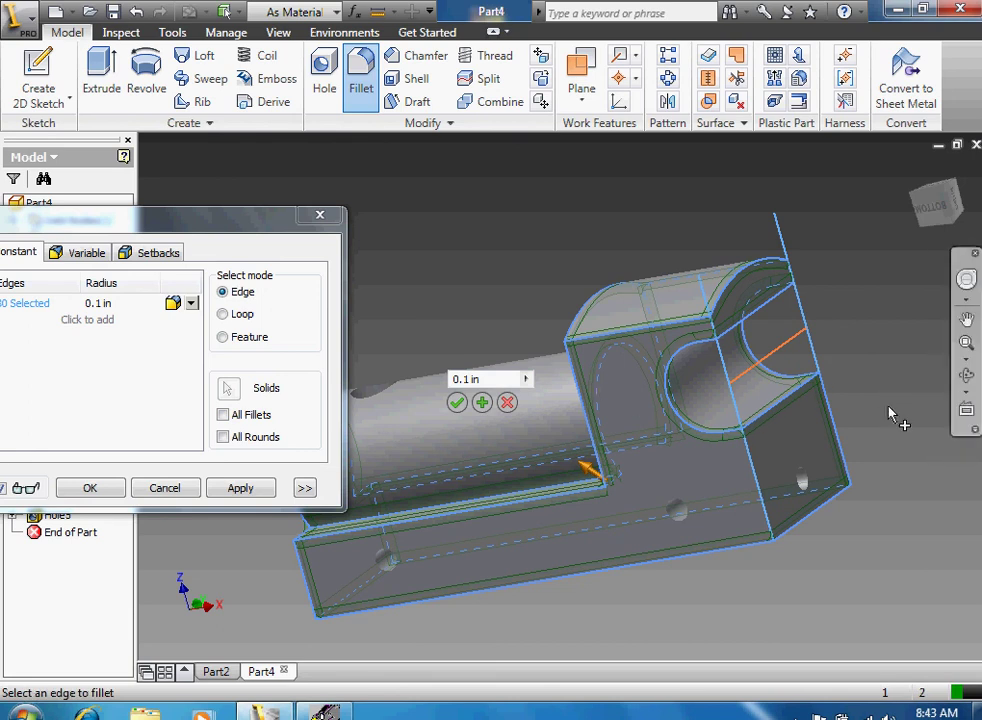
{"action": "left_click", "coordinate": [966, 375]}
{"action": "left_click_drag", "start_coordinate": [760, 390], "coordinate": [843, 443]}
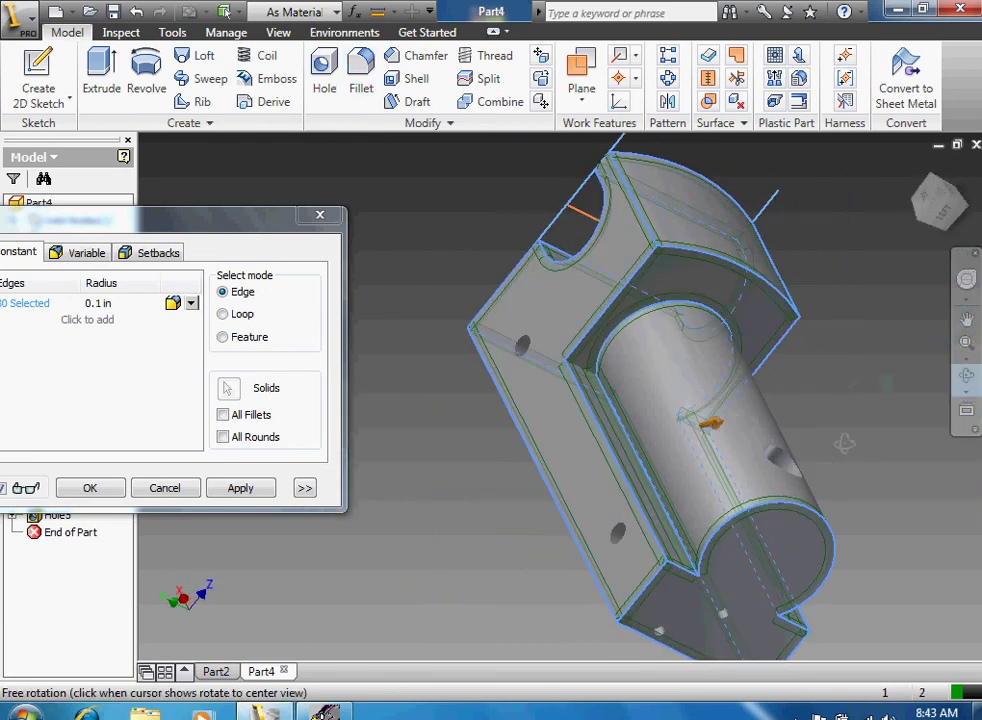
{"action": "key", "text": "Escape"}
{"action": "left_click", "coordinate": [578, 372]}
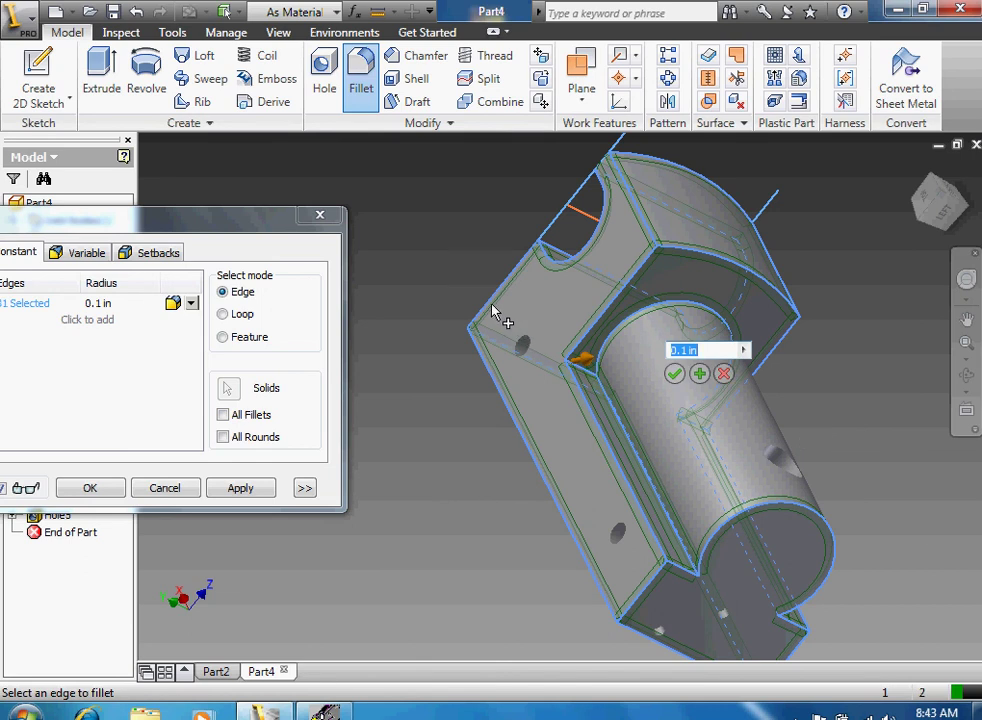
{"action": "left_click", "coordinate": [645, 373]}
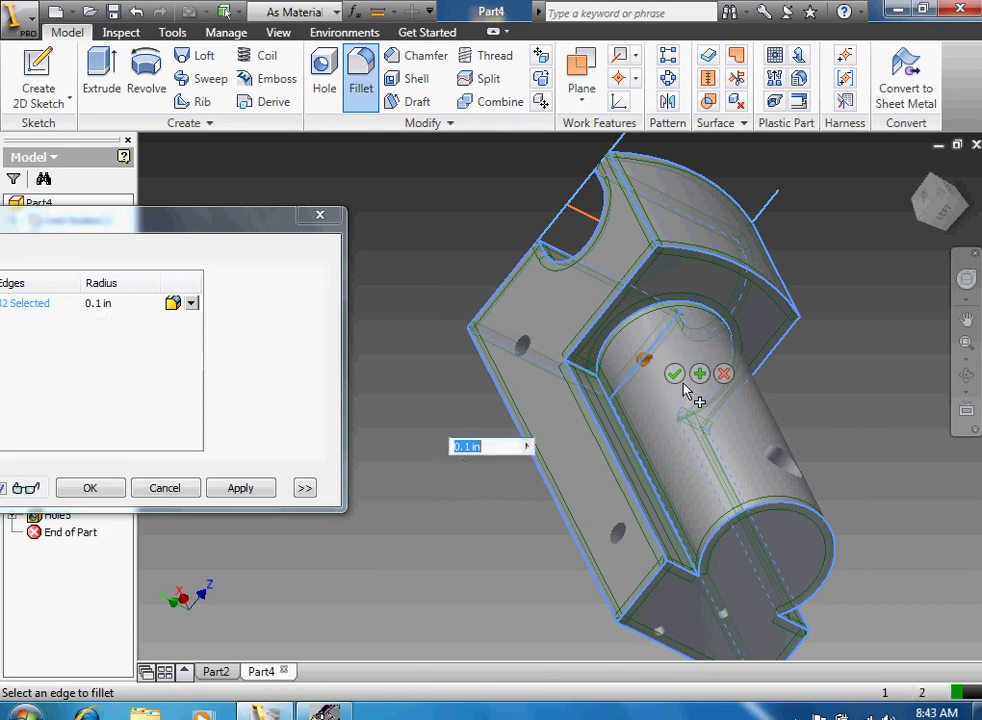
{"action": "left_click", "coordinate": [966, 375]}
{"action": "left_click_drag", "start_coordinate": [675, 368], "coordinate": [450, 360]}
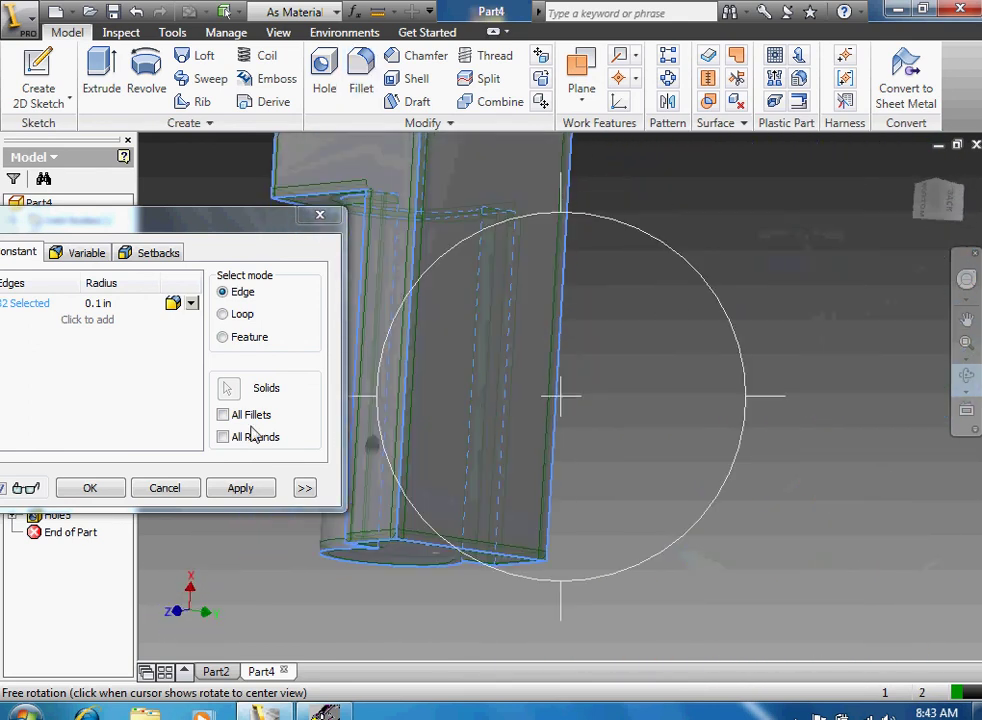
{"action": "key", "text": "Escape"}
Step: Apply the 0.1 in fillet on all 32 edges and inspect the rounded part
{"action": "left_click", "coordinate": [118, 492]}
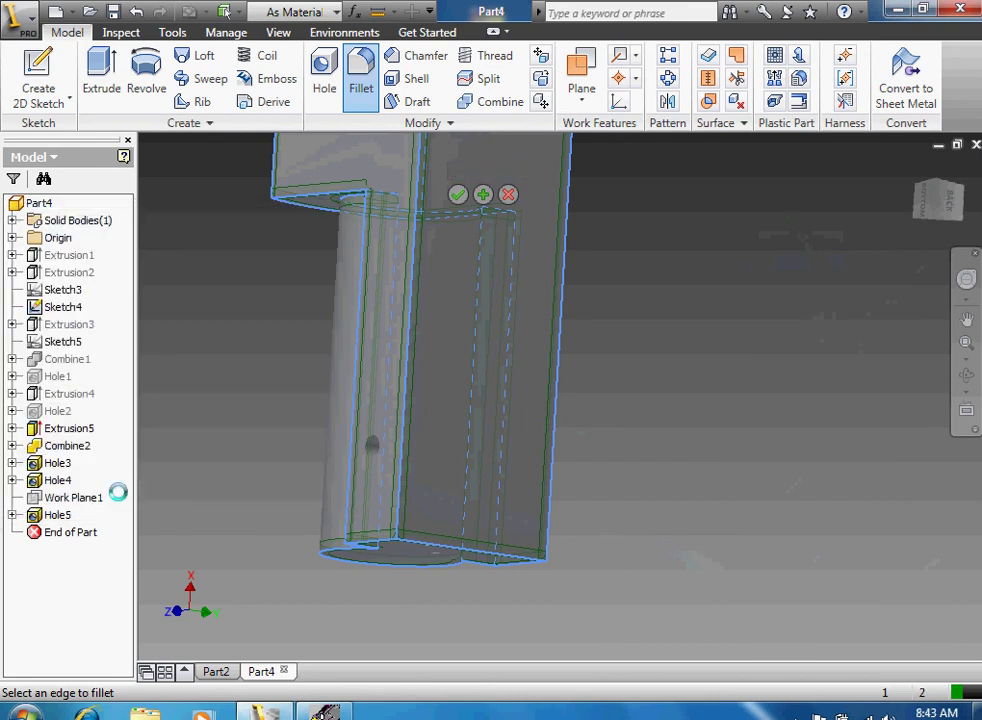
{"action": "left_click", "coordinate": [966, 375]}
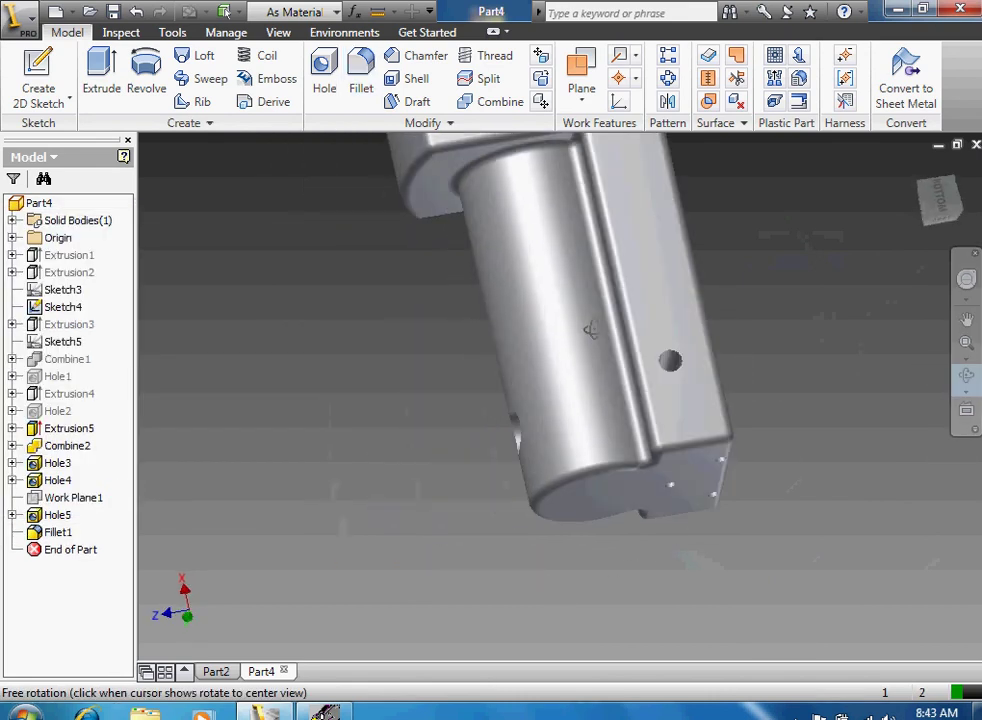
{"action": "left_click_drag", "start_coordinate": [591, 330], "coordinate": [467, 59]}
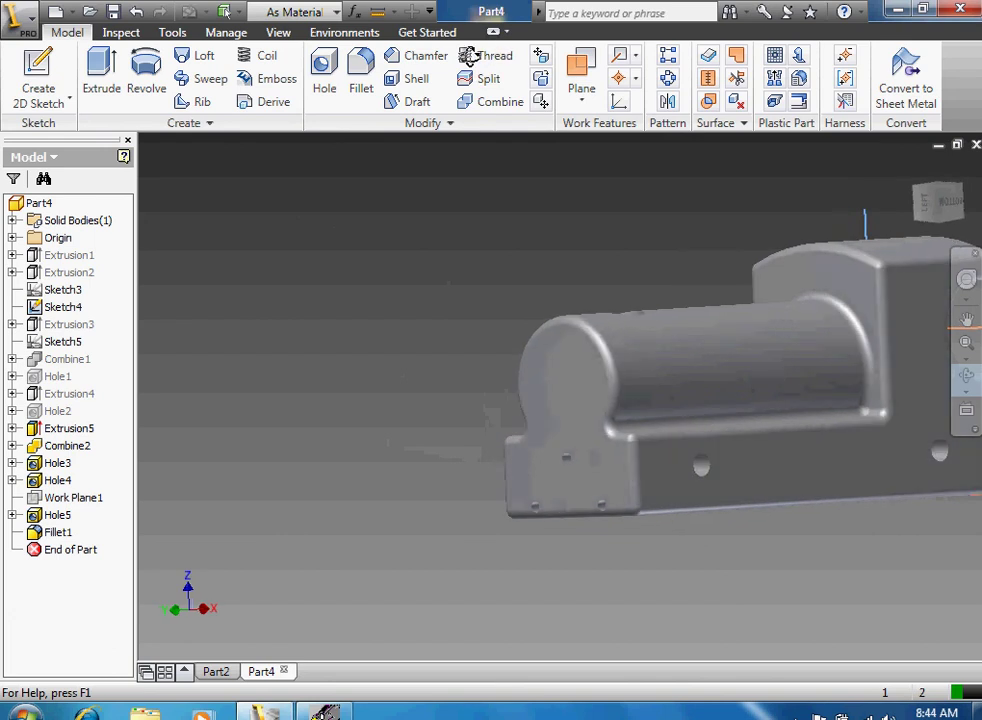
{"action": "left_click", "coordinate": [968, 322]}
{"action": "left_click_drag", "start_coordinate": [746, 250], "coordinate": [536, 250]}
{"action": "left_click", "coordinate": [966, 376]}
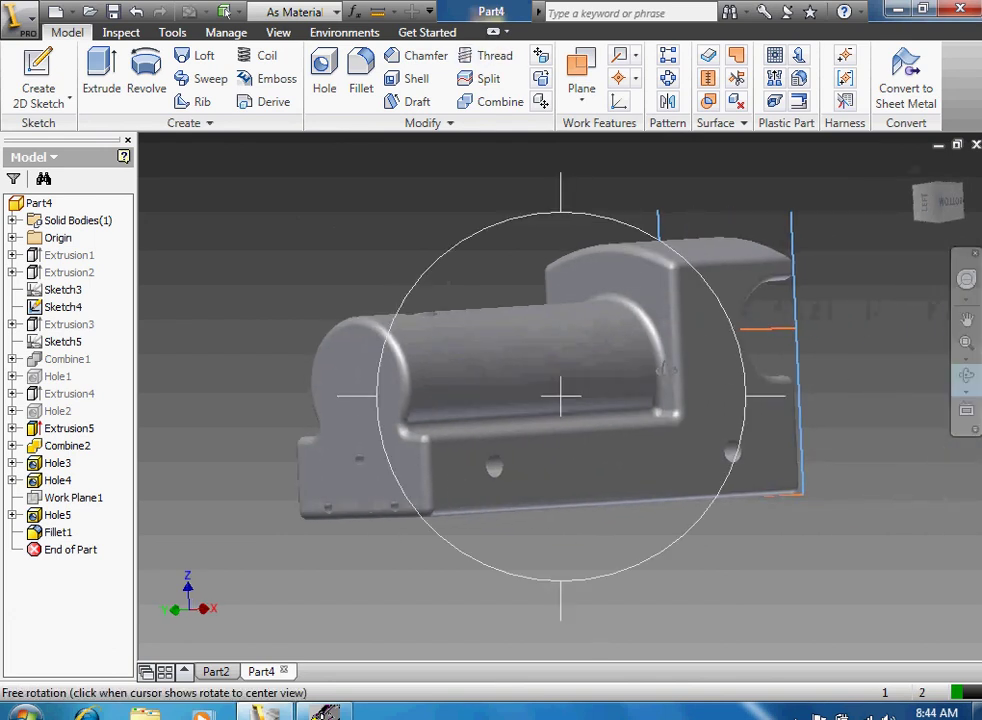
{"action": "left_click_drag", "start_coordinate": [600, 300], "coordinate": [224, 11]}
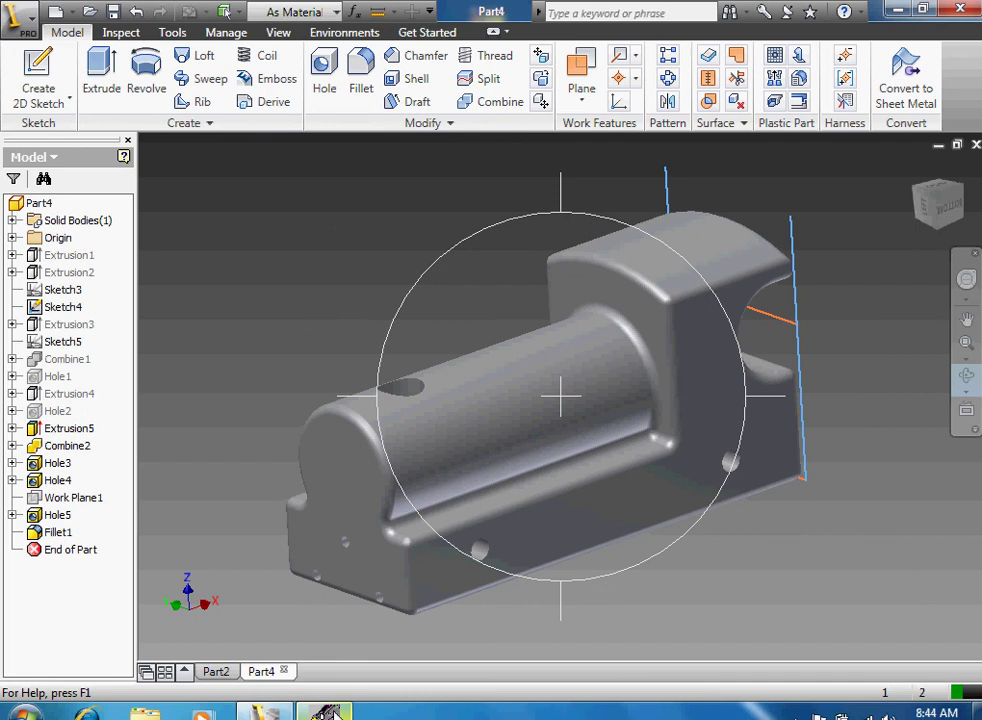
{"action": "left_click", "coordinate": [330, 713]}
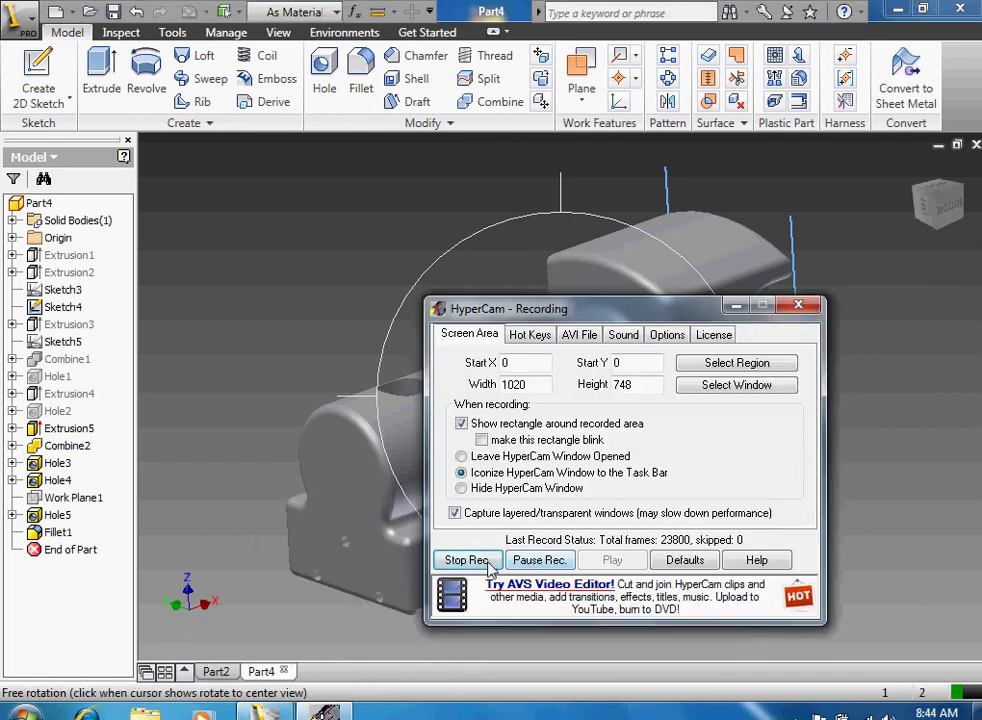